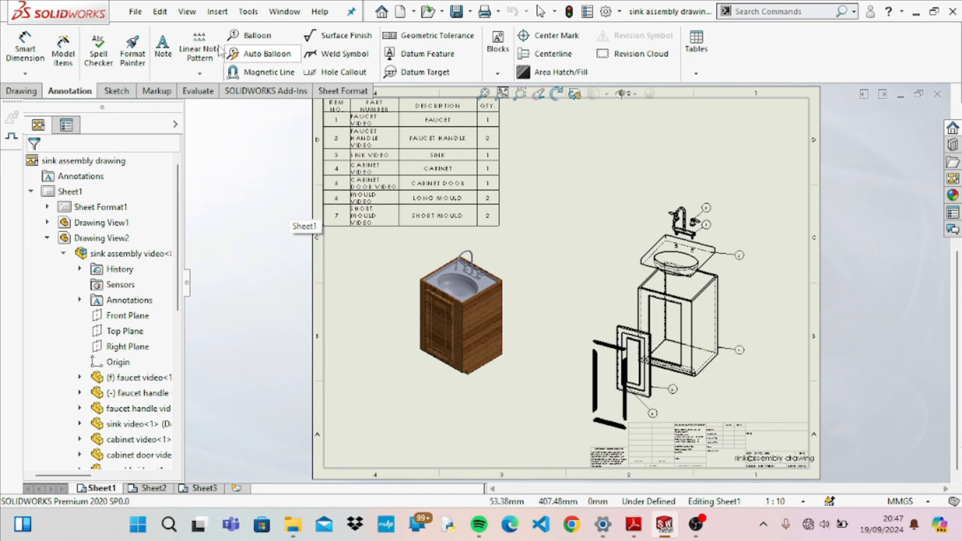
Open the sink assembly from the recently used documents and fit the whole model in view.
click(135, 12)
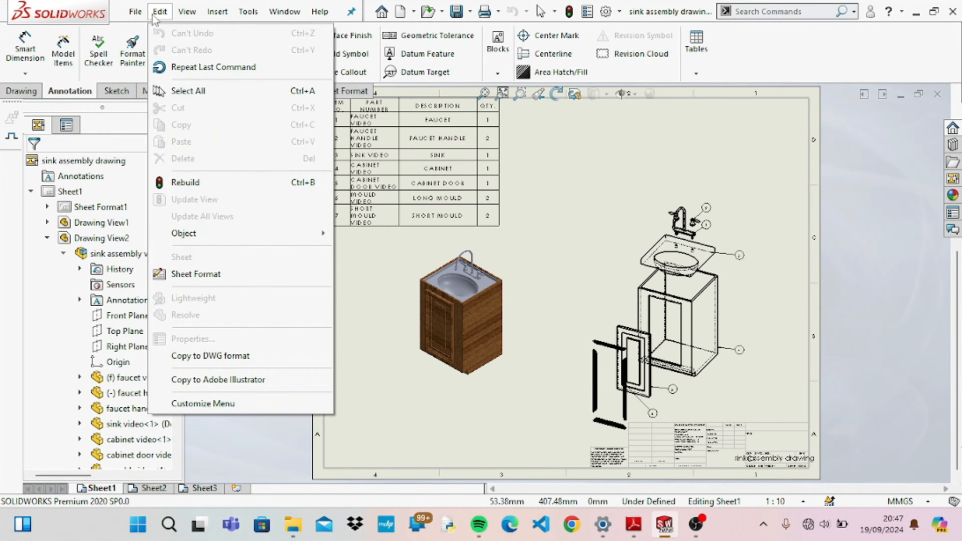
mouse_move(235, 71)
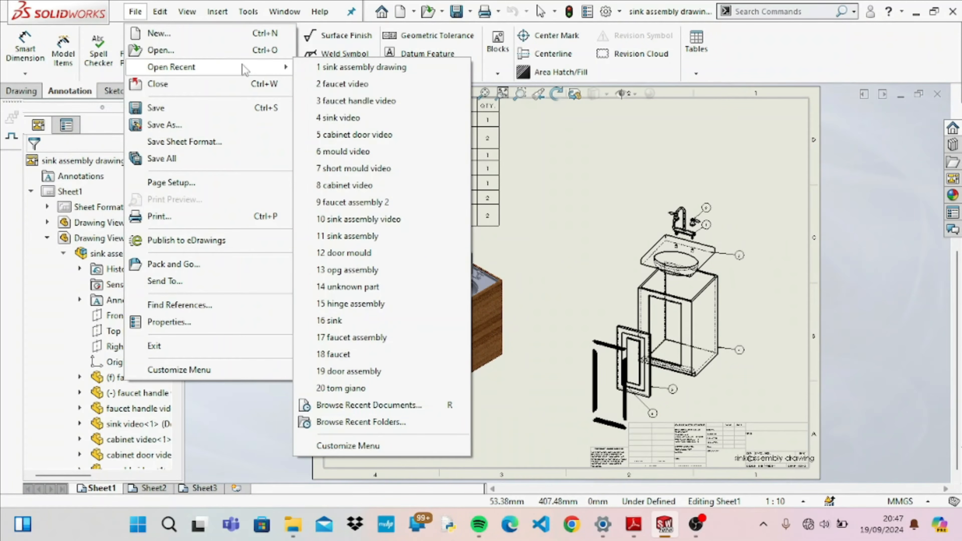
click(360, 238)
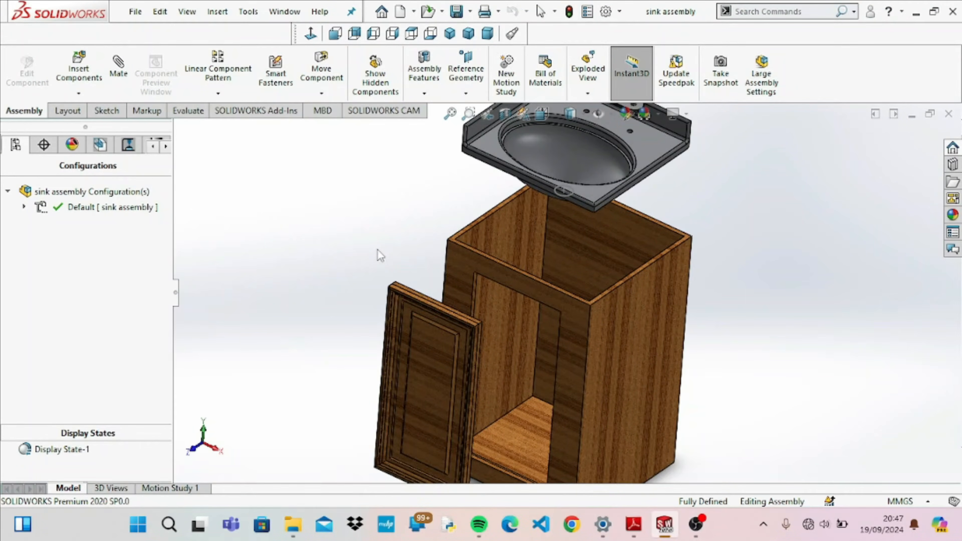
key(f)
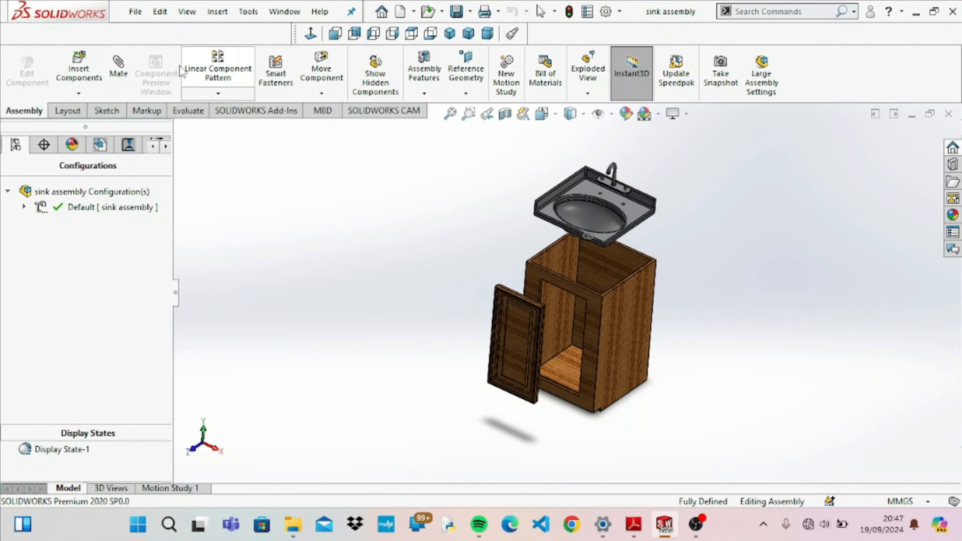
Make a drawing from the assembly using the Drawing template and the standard C (ANSI) Landscape sheet with its sheet format displayed.
click(135, 11)
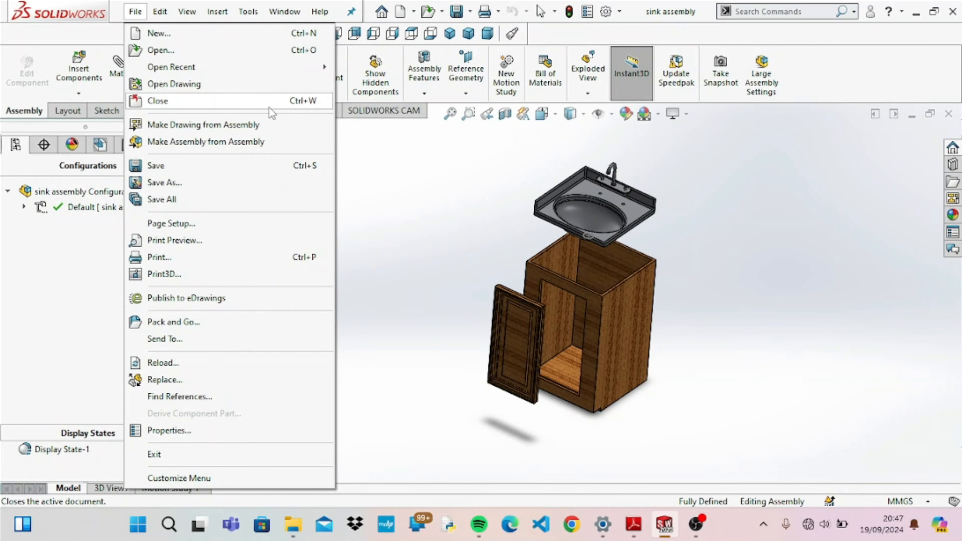
click(267, 124)
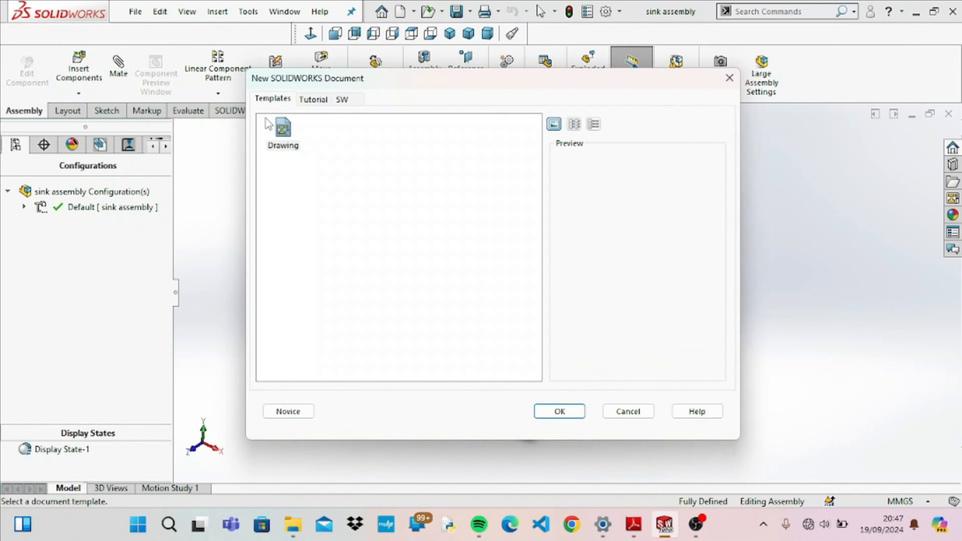
click(576, 410)
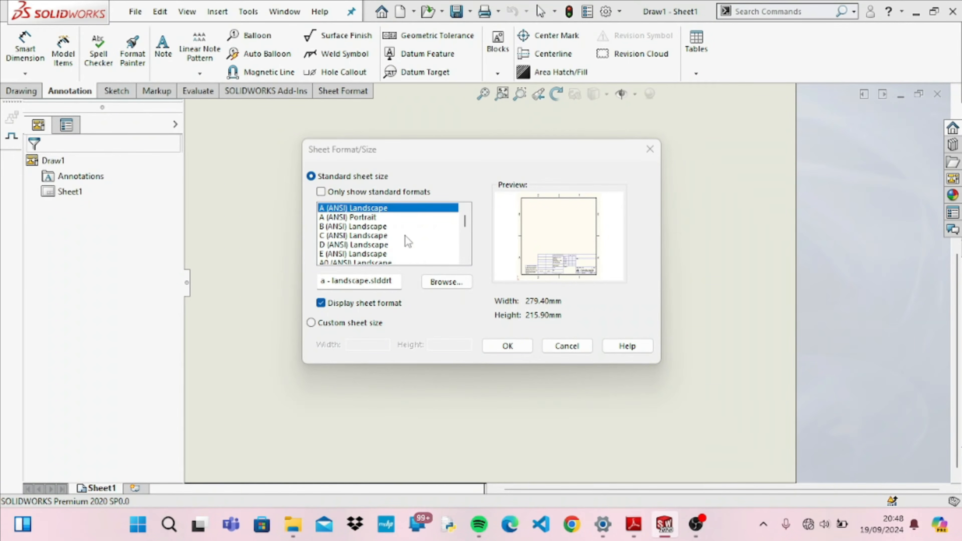
drag(468, 228, 467, 218)
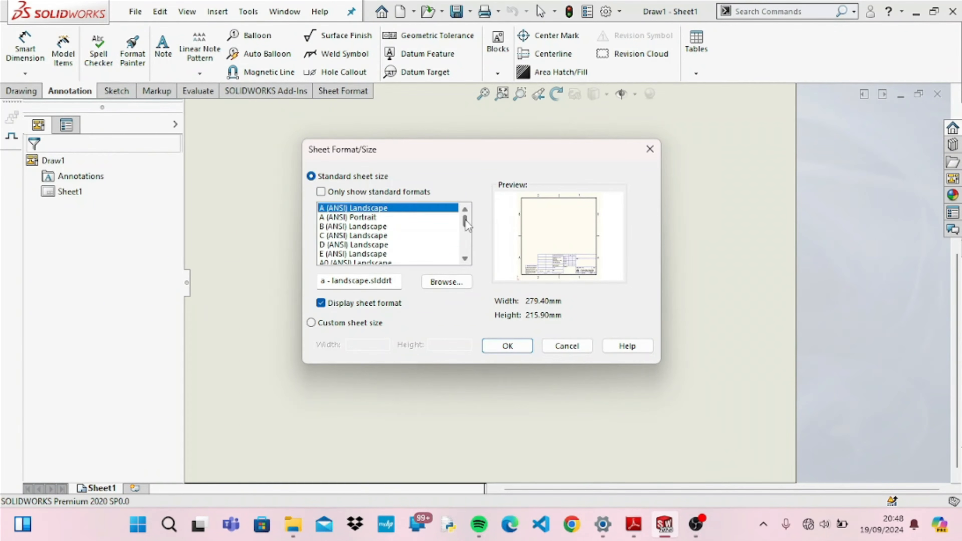
click(377, 237)
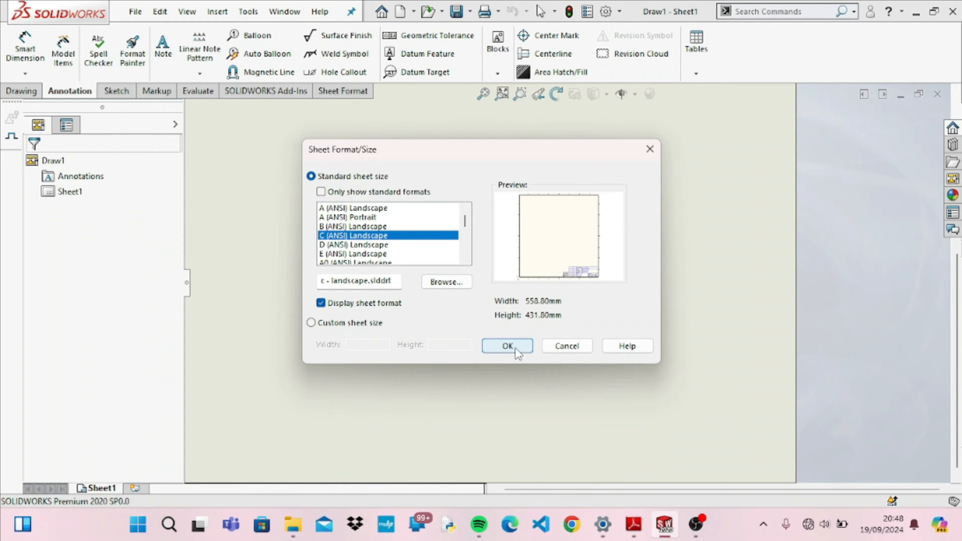
click(516, 350)
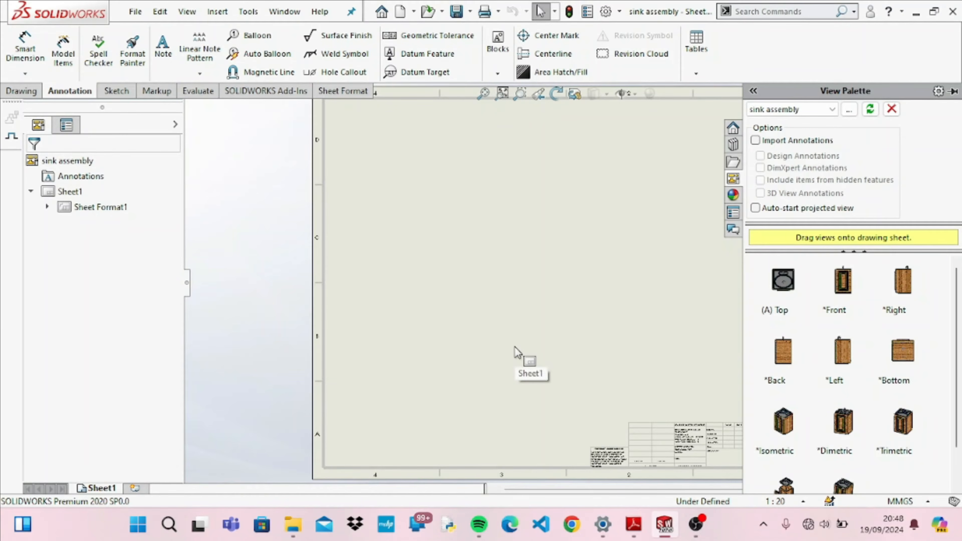
click(513, 296)
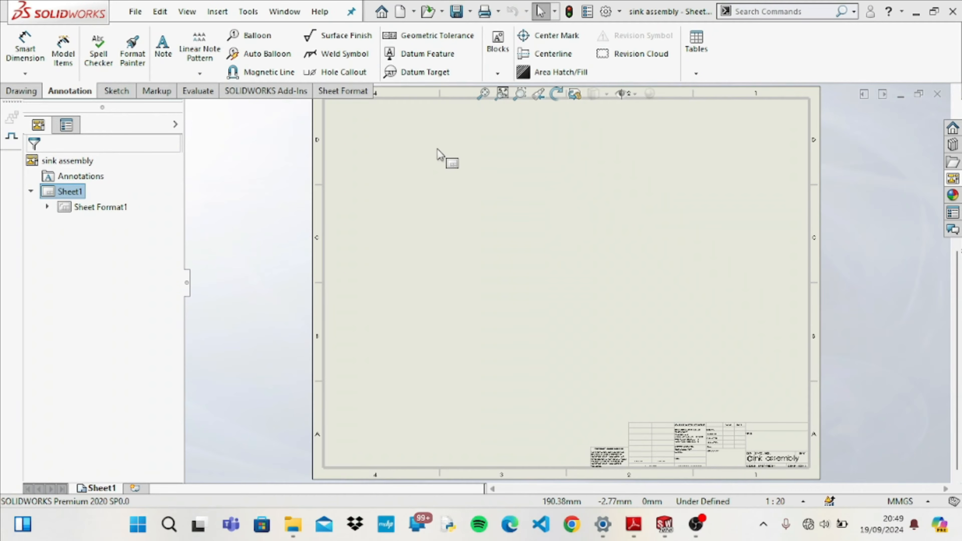
Edit the sheet format and replace the title block's description placeholder with the title SINK ASSEMBLY DRAWING.
click(522, 97)
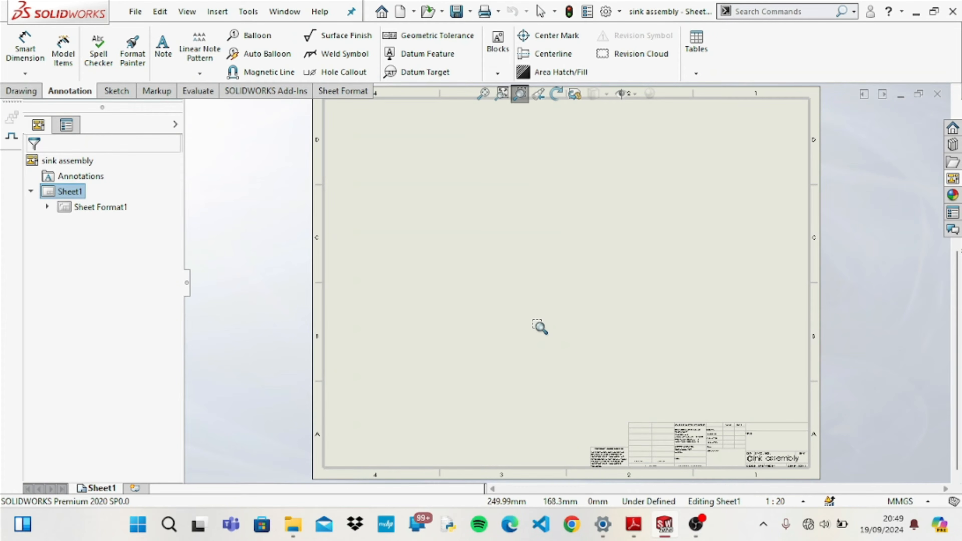
drag(533, 321, 843, 524)
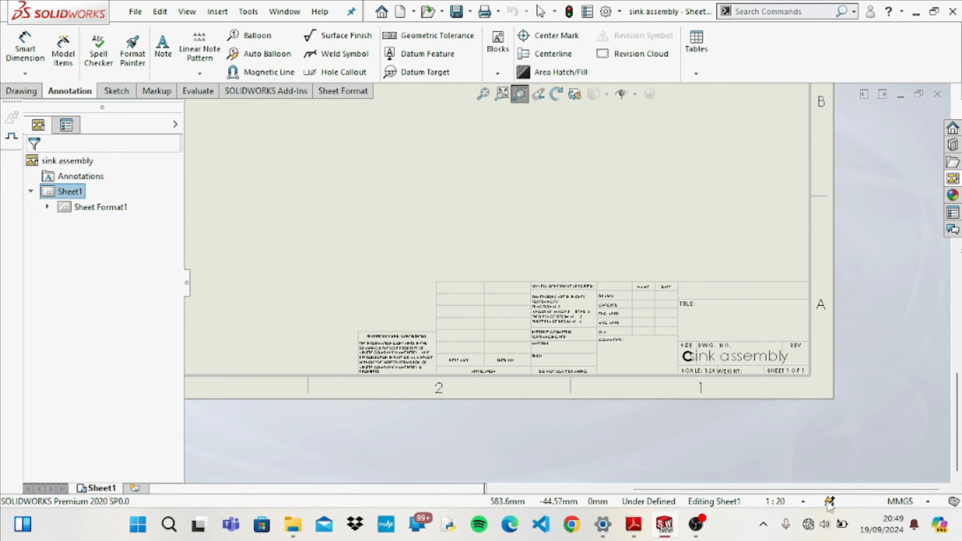
drag(344, 238, 848, 389)
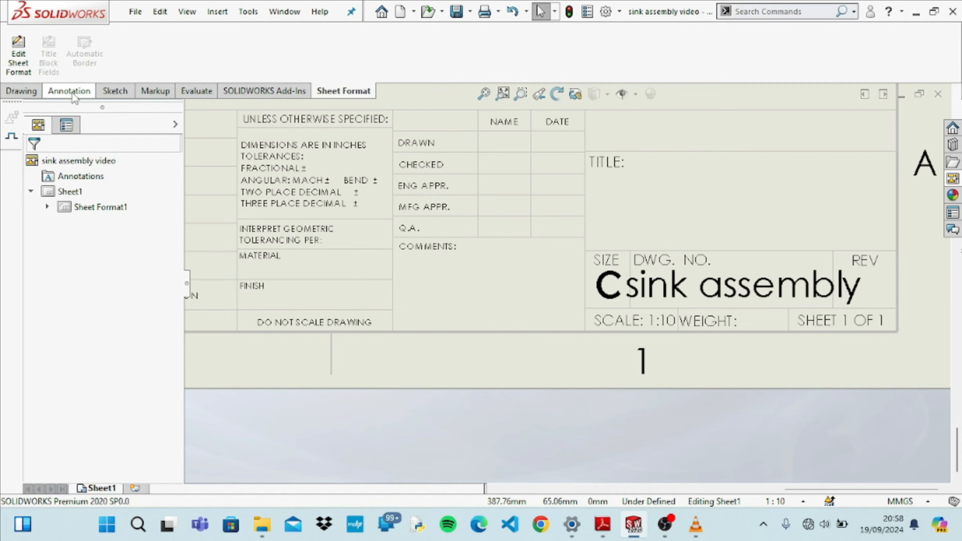
click(19, 70)
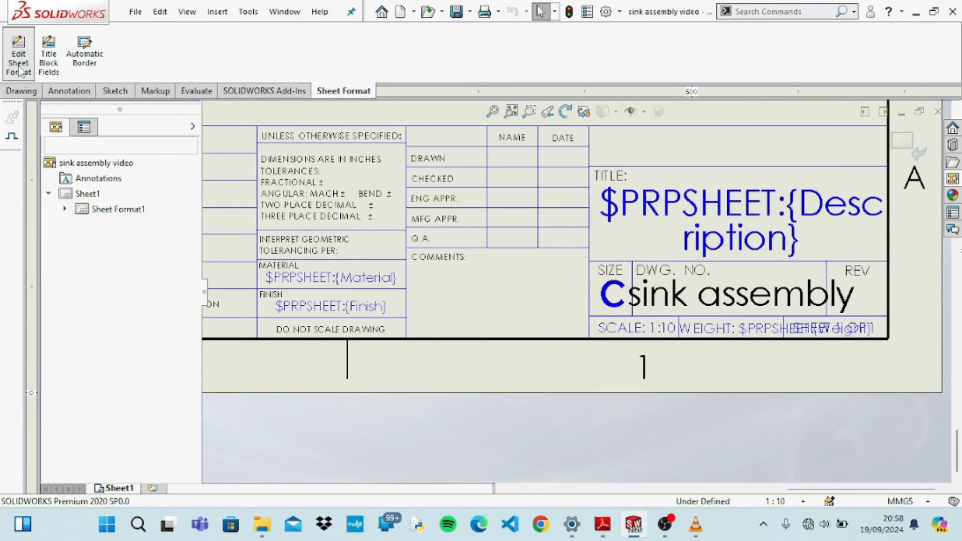
double_click(743, 243)
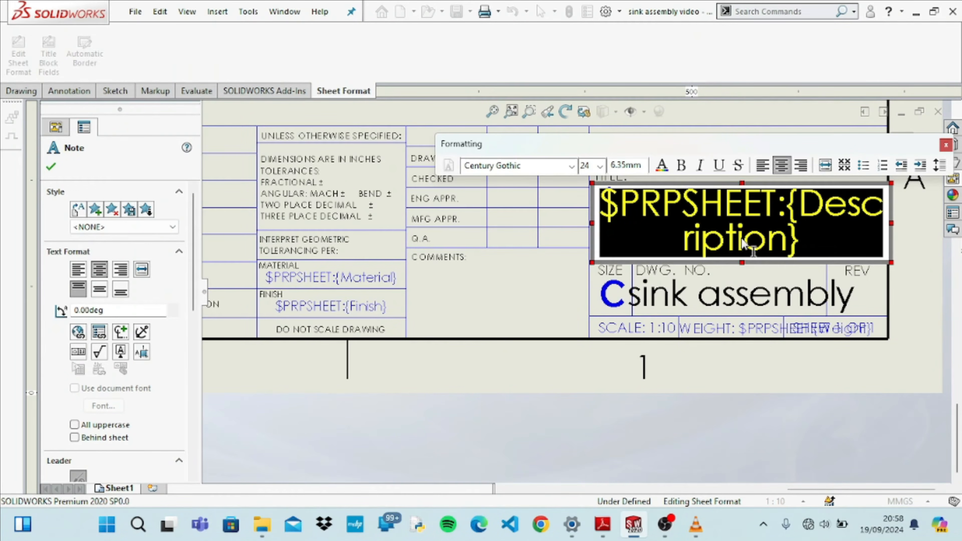
text(SIN)
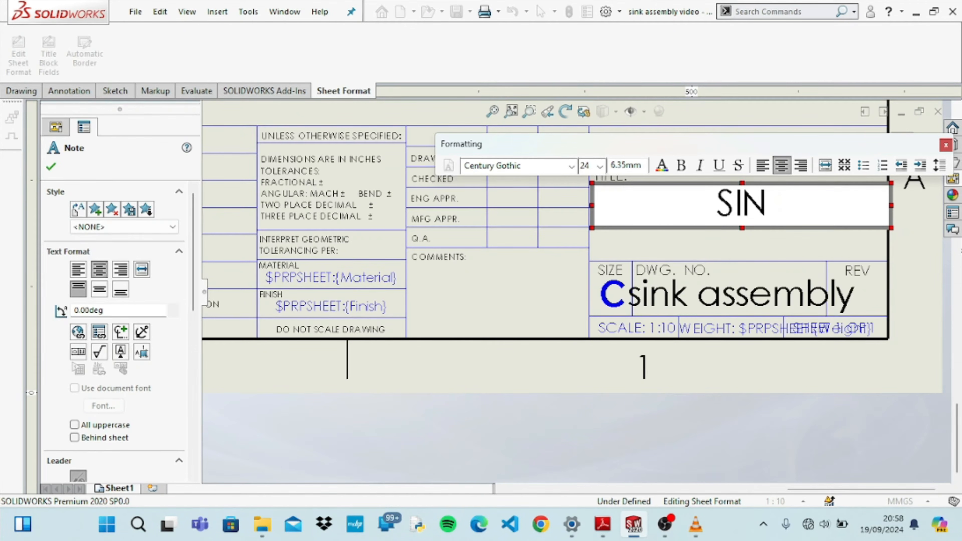
text(K ASSEMBLY DRAW)
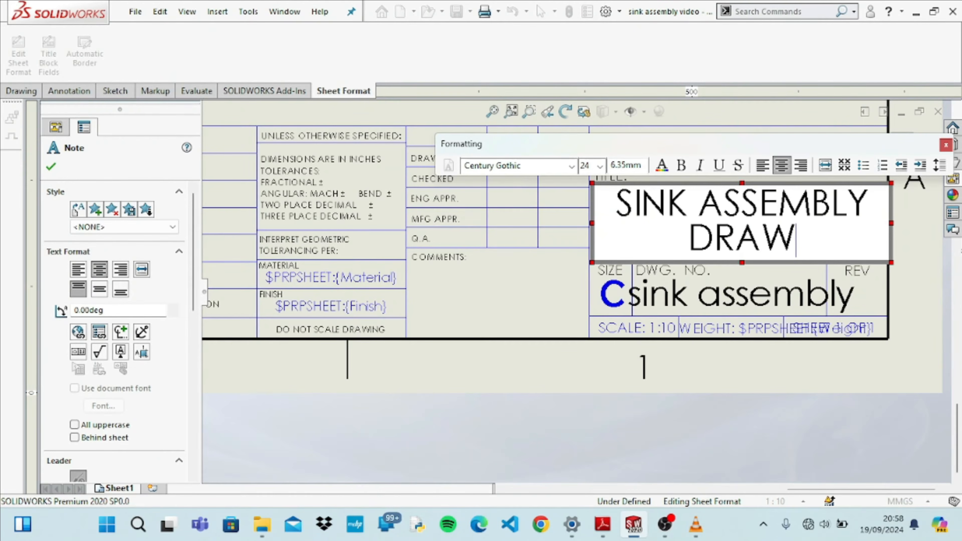
text(ING)
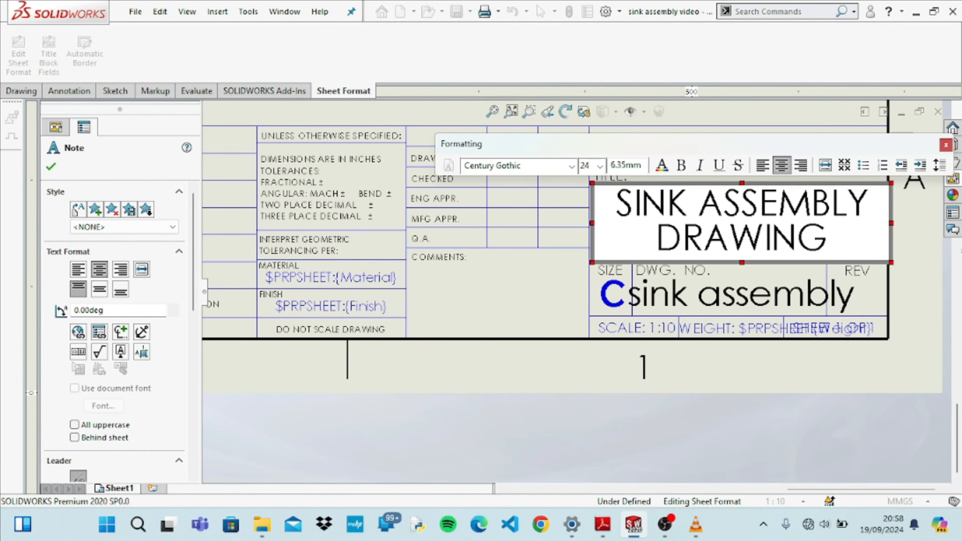
click(893, 342)
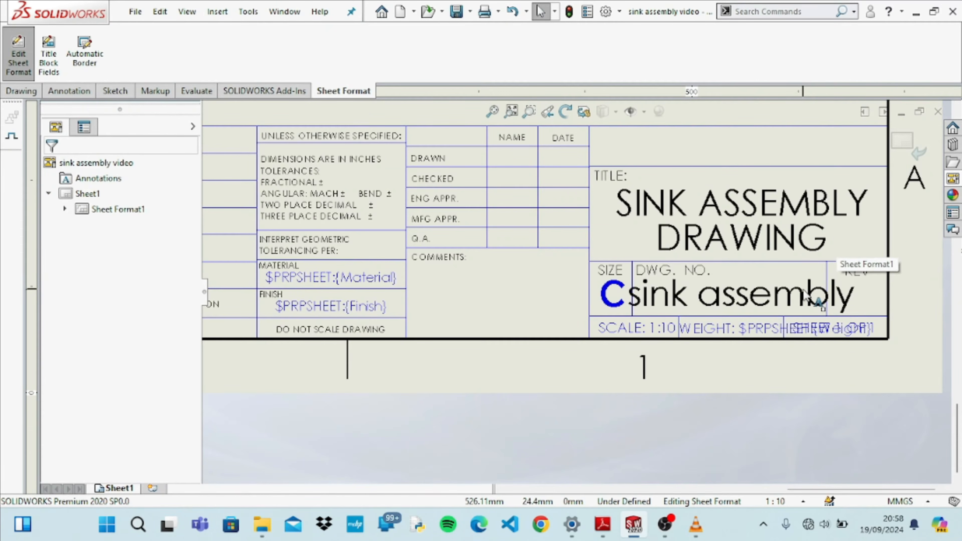
Replace the DWG. NO. text in the title block with 1.
double_click(806, 297)
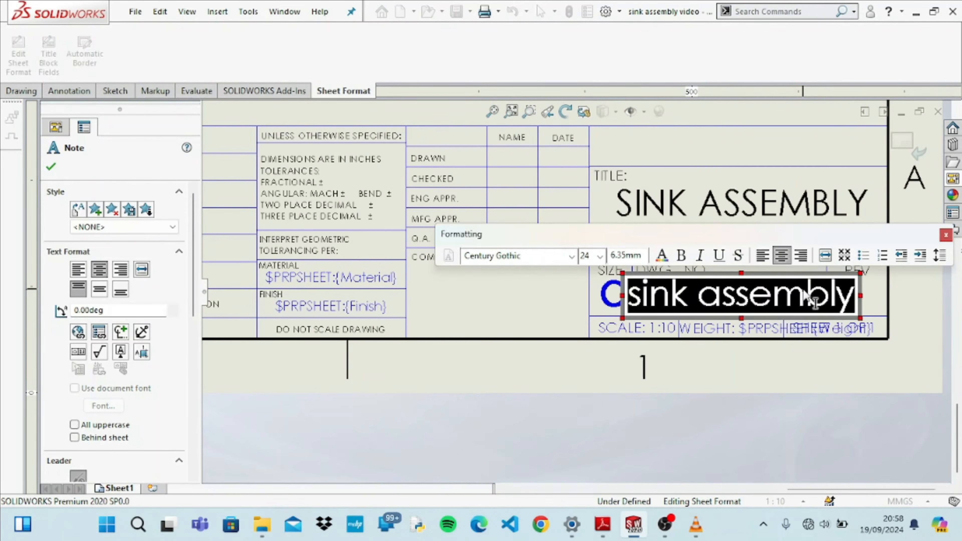
key(Delete)
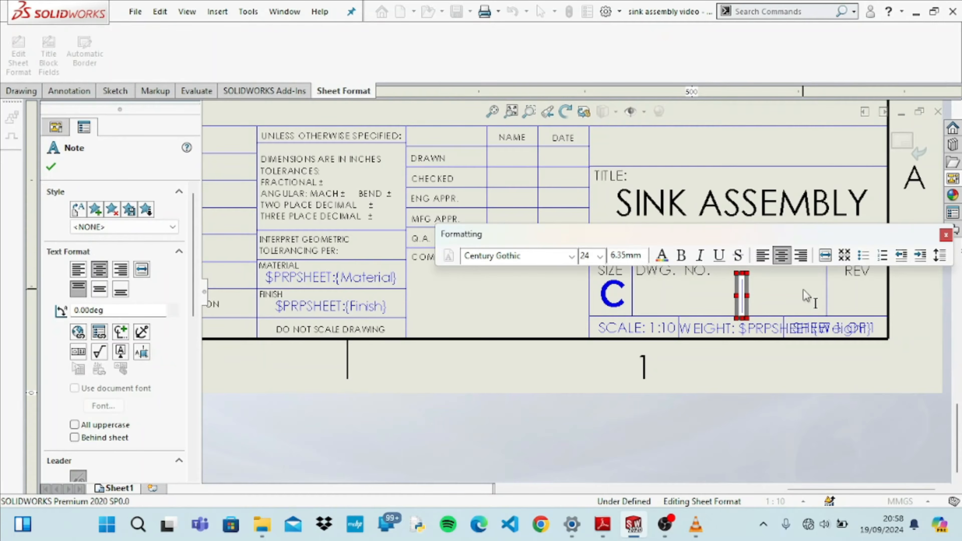
text(1)
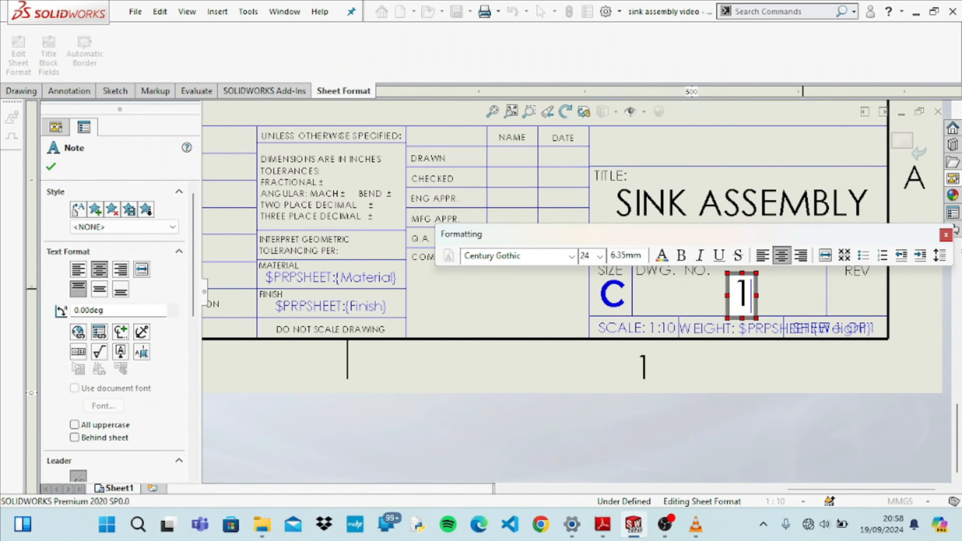
click(769, 366)
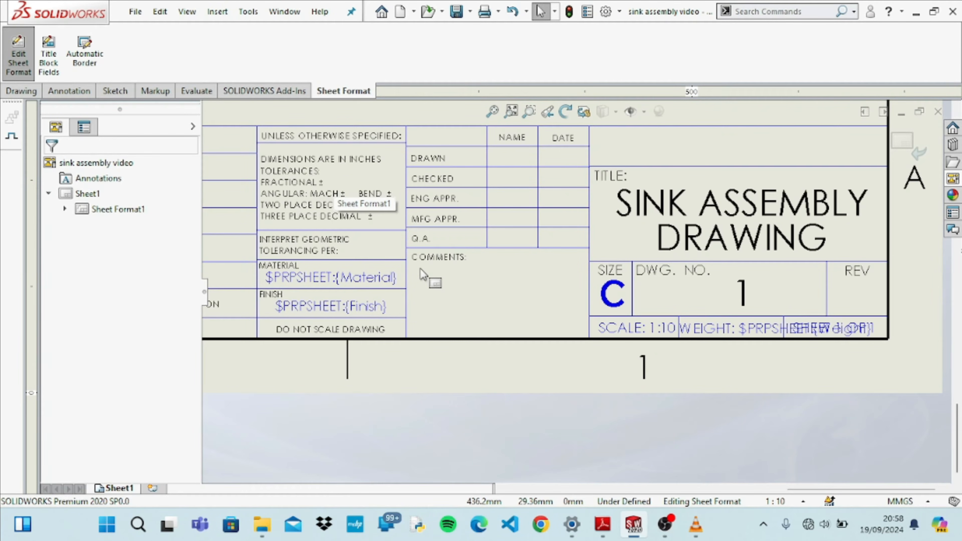
Enter the drafter's name in the NAME cell of the title block's DRAWN row.
click(504, 157)
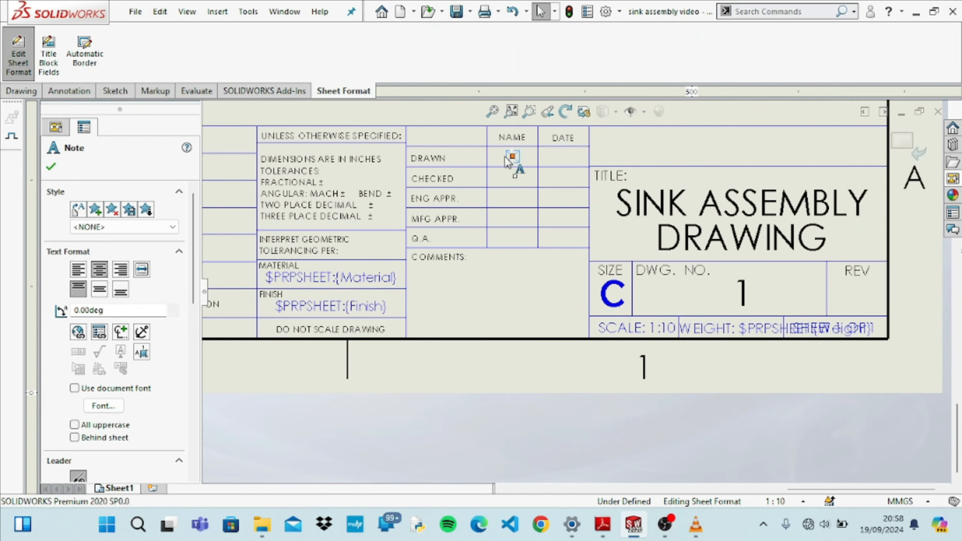
key(o)
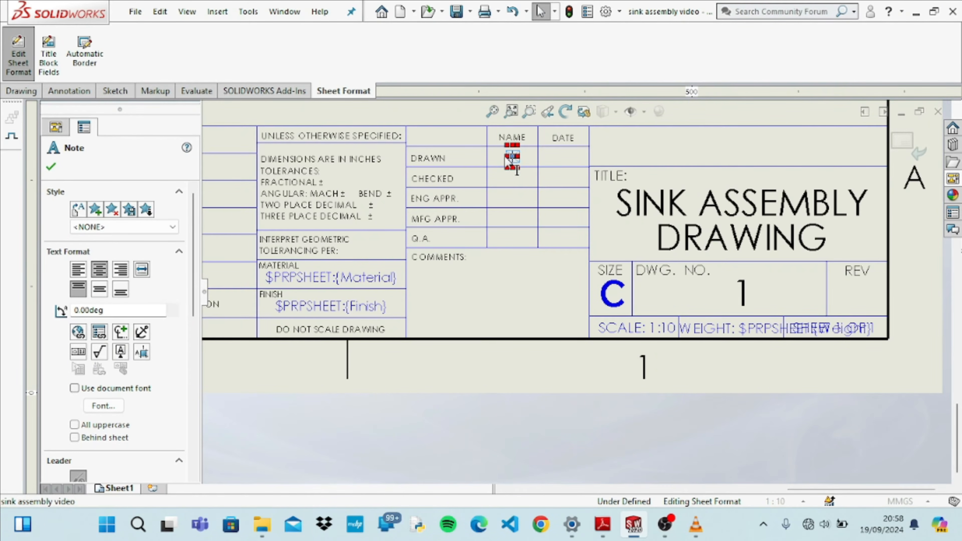
double_click(507, 159)
text(OKW)
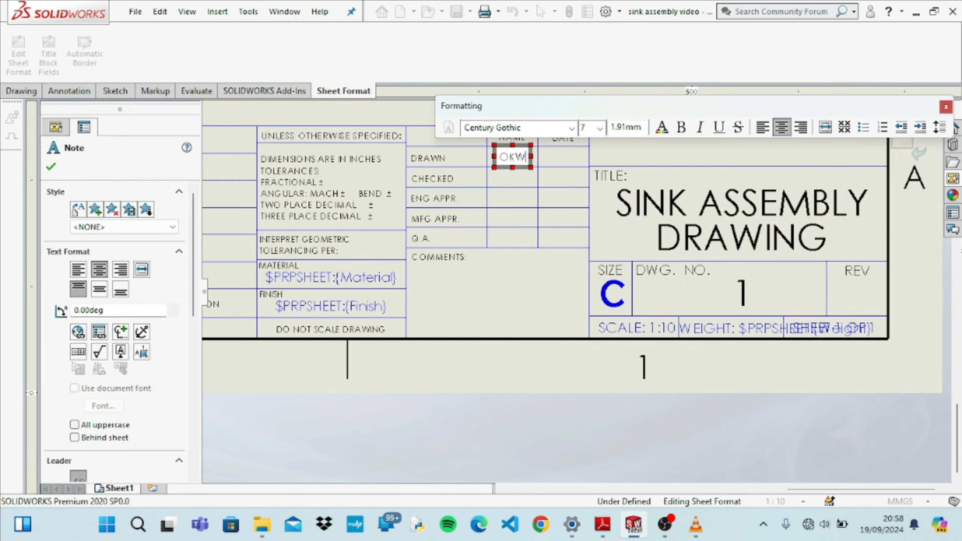
text(ONG)
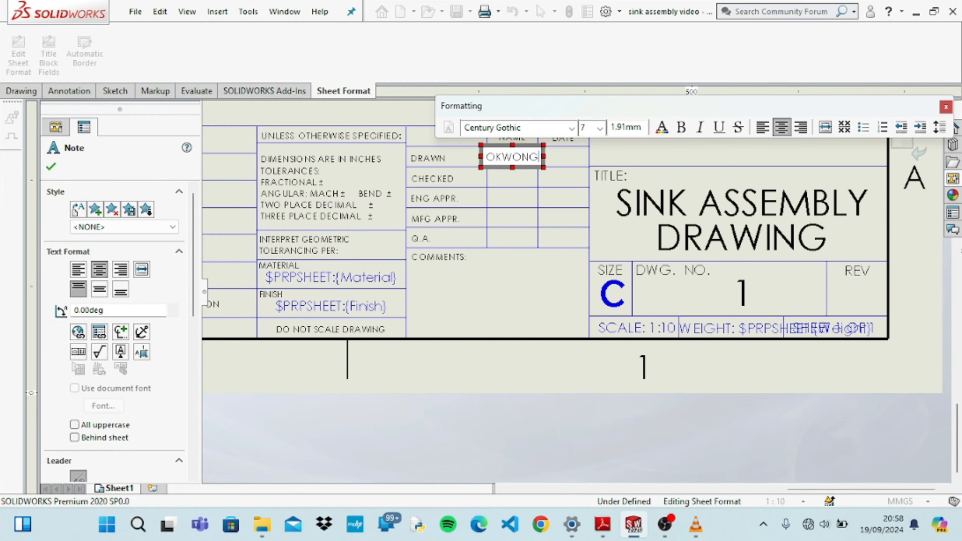
click(514, 280)
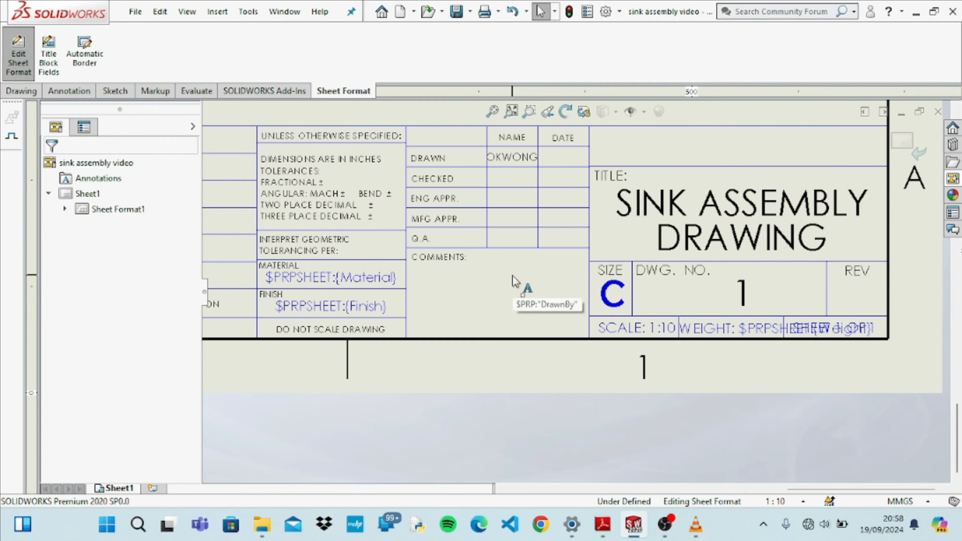
key(space)
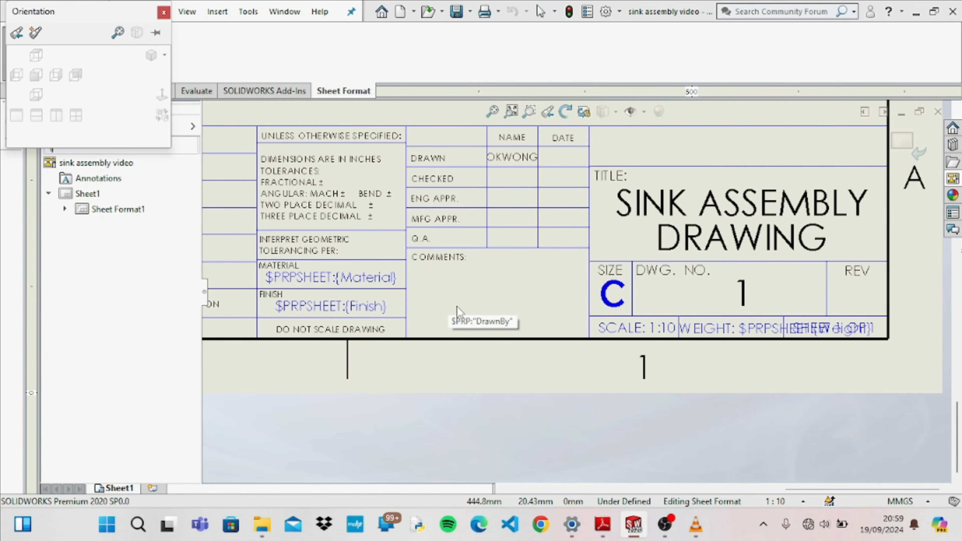
click(168, 16)
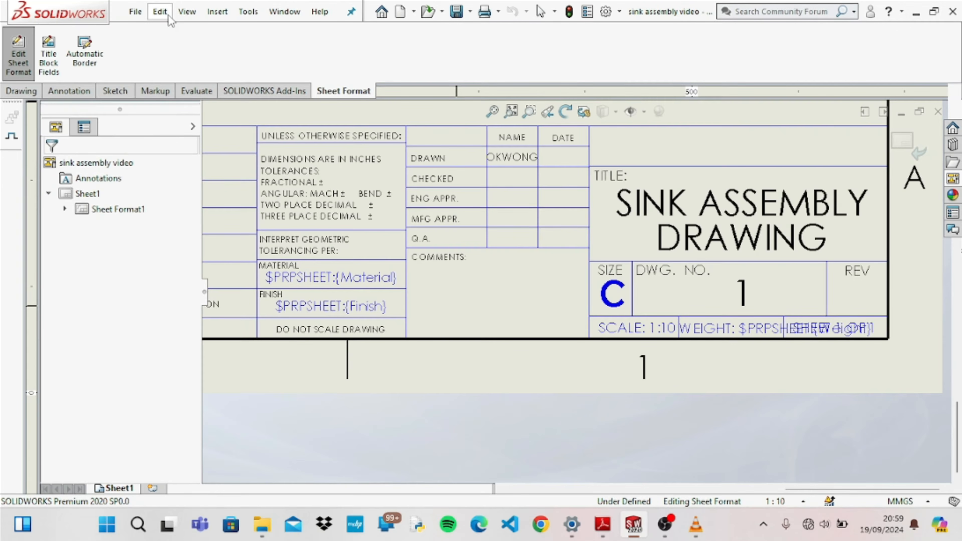
click(92, 61)
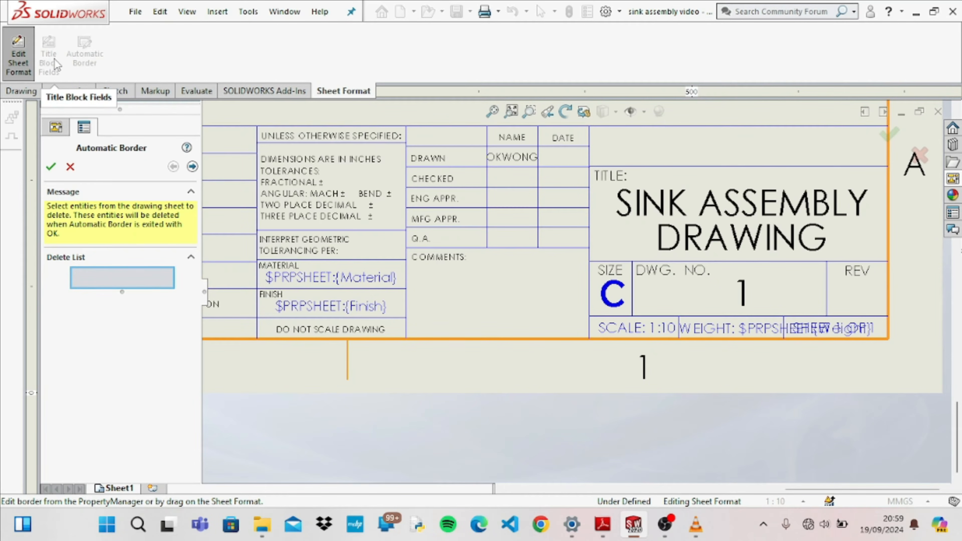
click(73, 167)
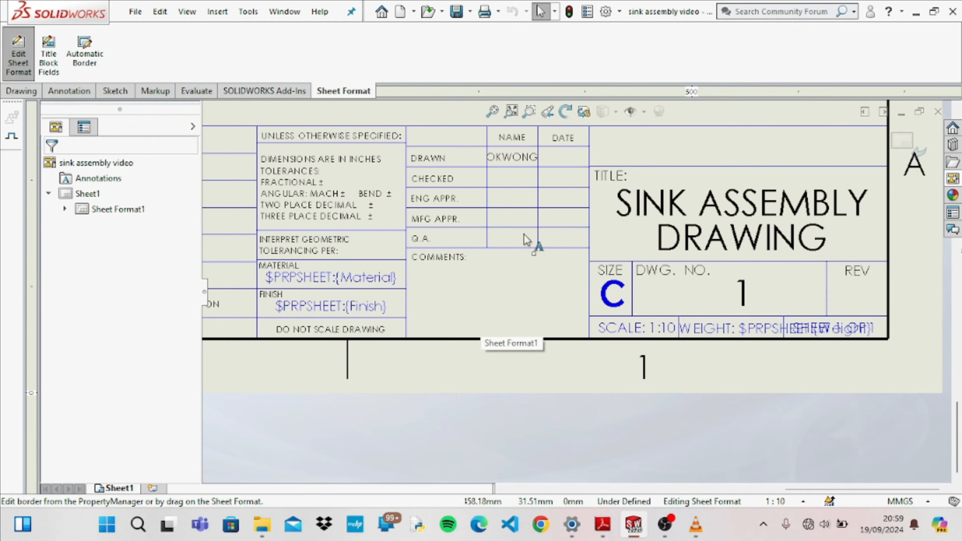
Finish editing the sheet format and return to the drawing sheet.
key(f)
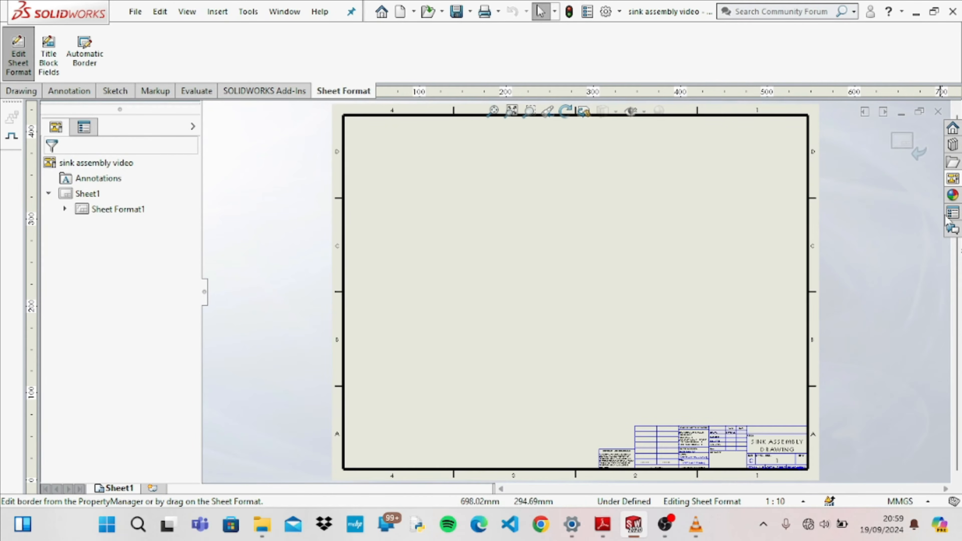
click(954, 181)
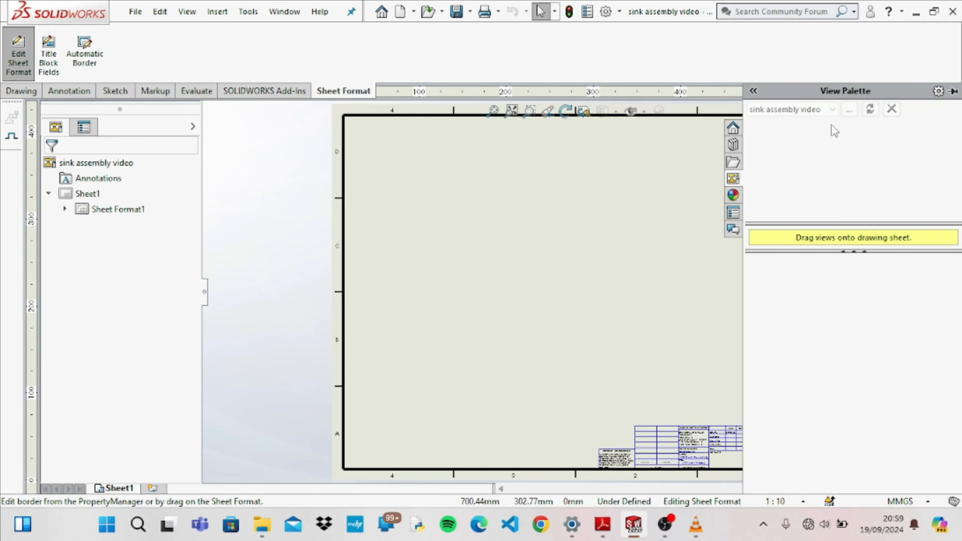
click(753, 91)
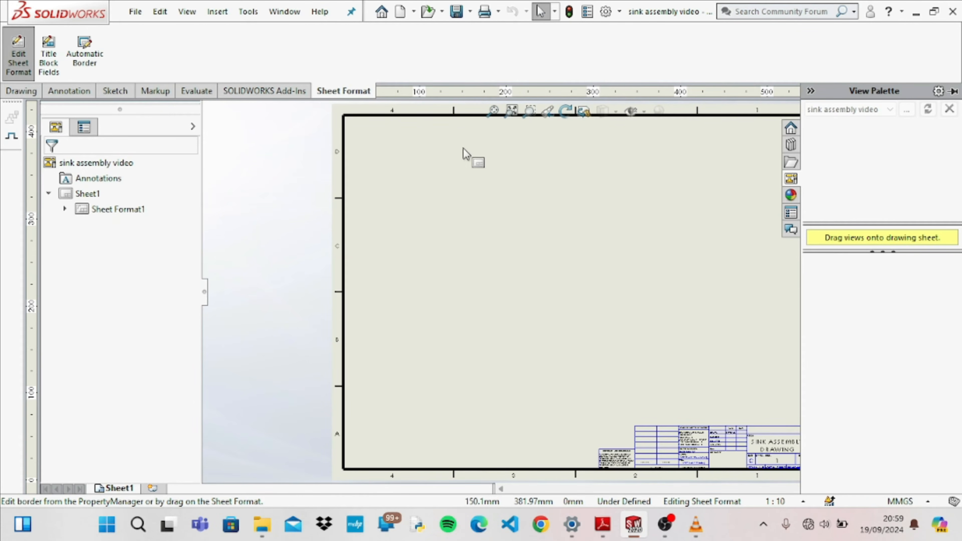
click(466, 155)
click(898, 147)
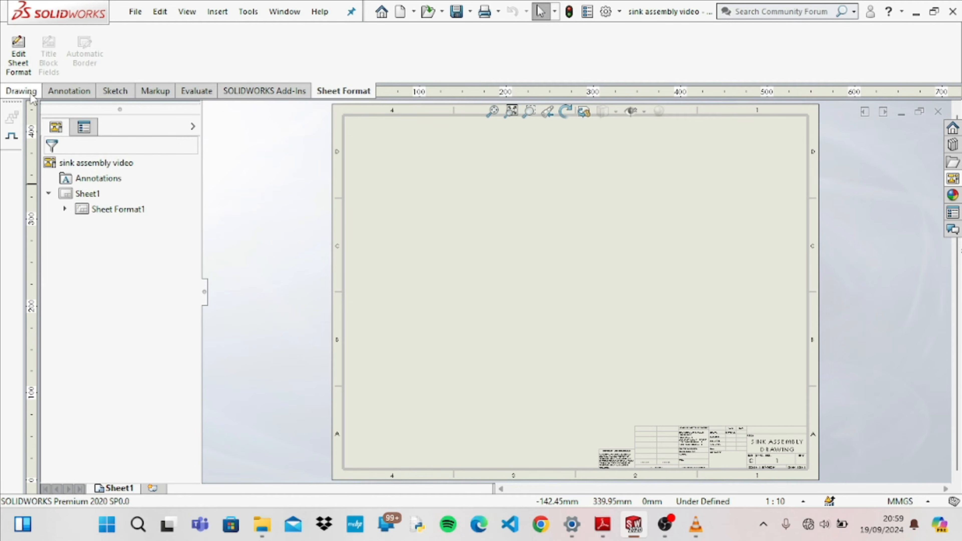
Load the sink assembly's views into the View Palette by refreshing it.
click(21, 91)
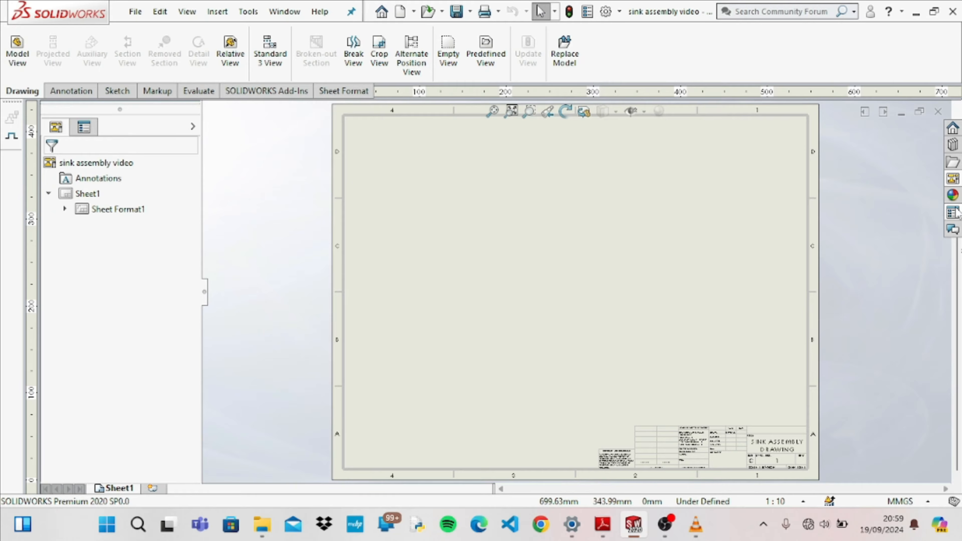
click(952, 195)
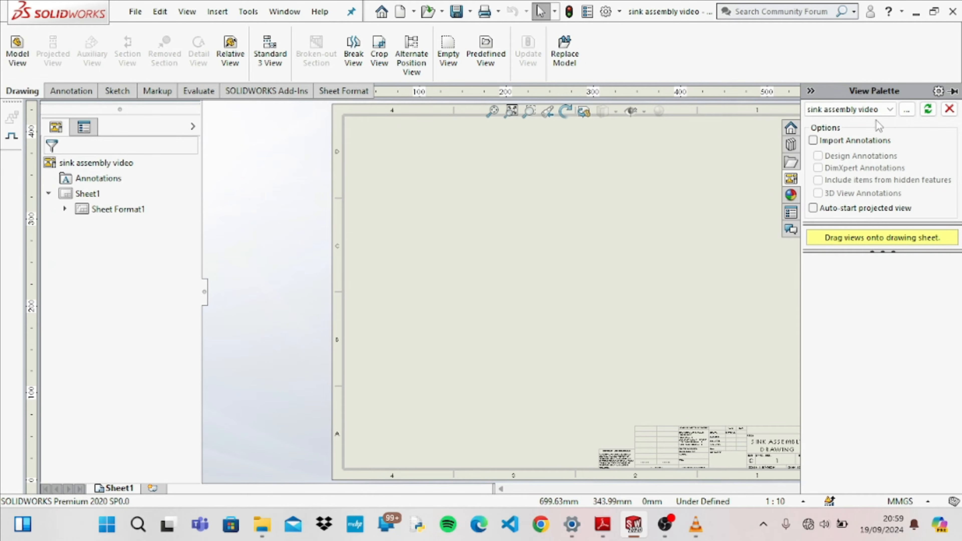
click(929, 111)
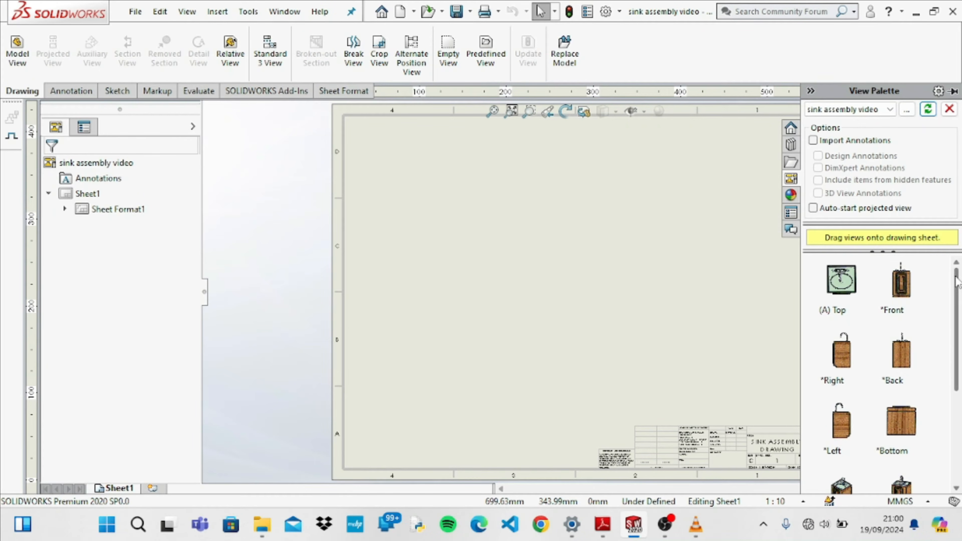
Place the Isometric Exploded view of the sink assembly in the right half of the sheet, above the title block.
drag(957, 284, 959, 393)
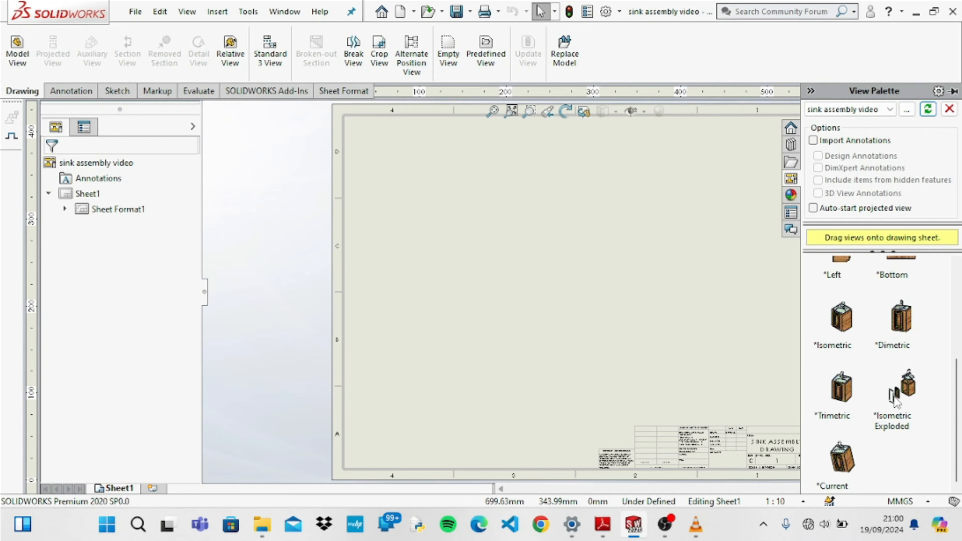
scroll(900, 315, up, 3)
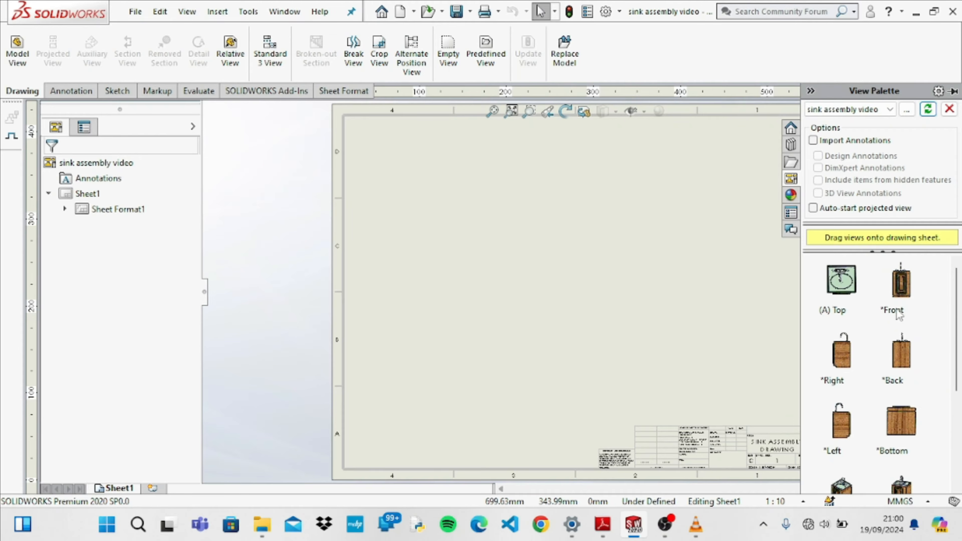
scroll(900, 314, down, 3)
scroll(899, 315, up, 3)
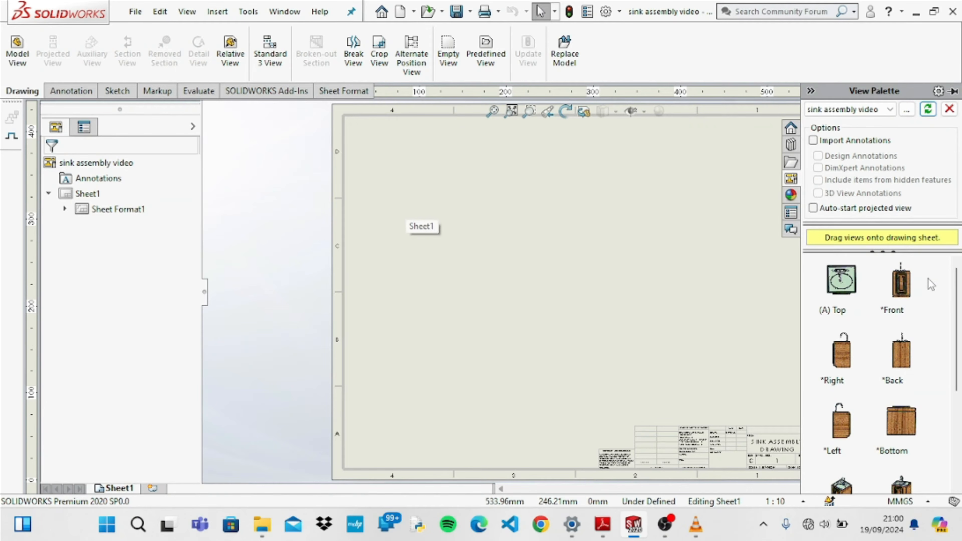
scroll(921, 366, down, 3)
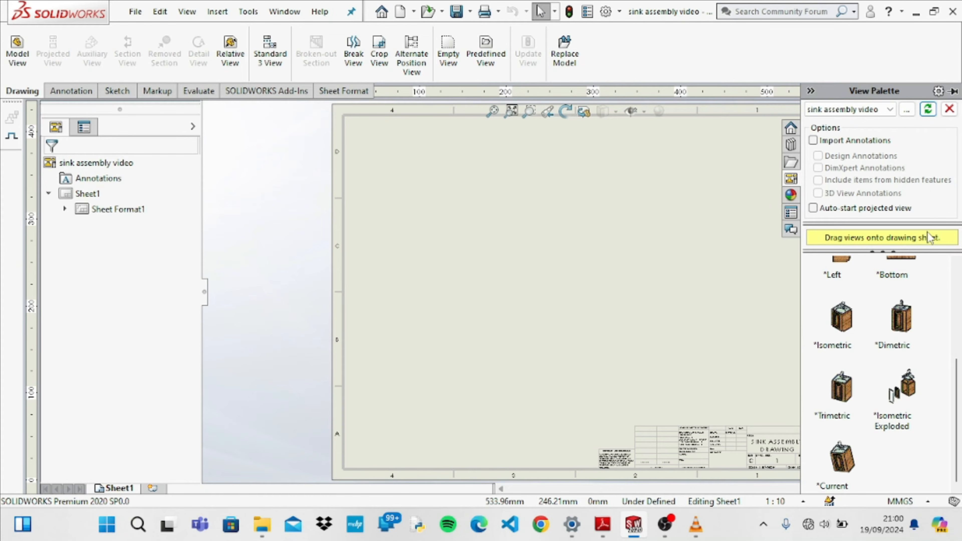
click(903, 399)
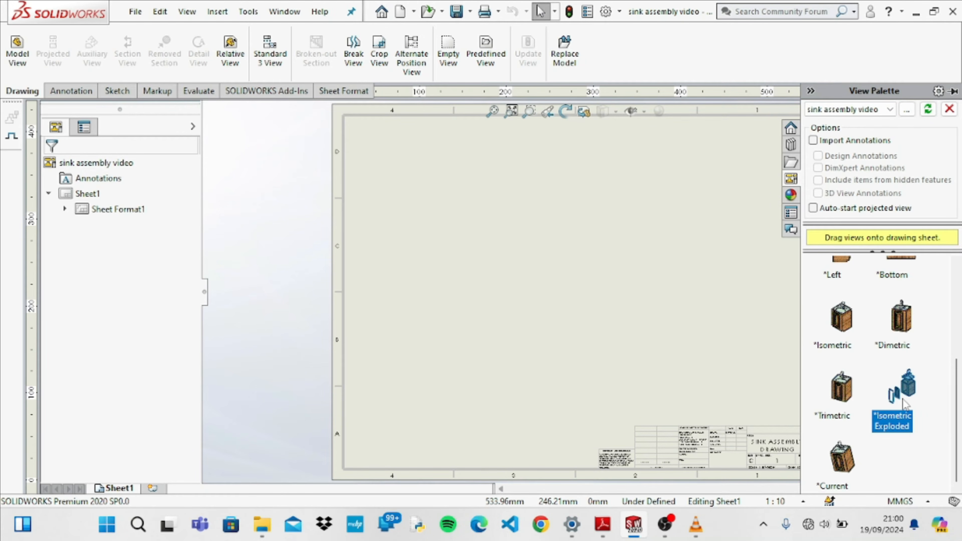
mouse_move(904, 405)
mouse_down()
mouse_move(698, 352)
mouse_move(705, 250)
mouse_move(707, 264)
mouse_up()
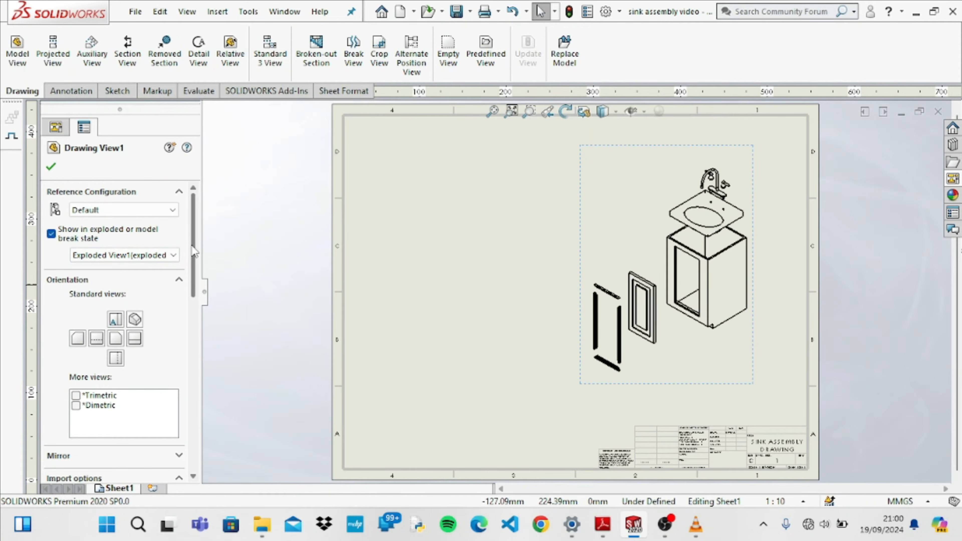
Set the exploded view's display style to Hidden Lines Visible at high quality.
drag(195, 252, 196, 372)
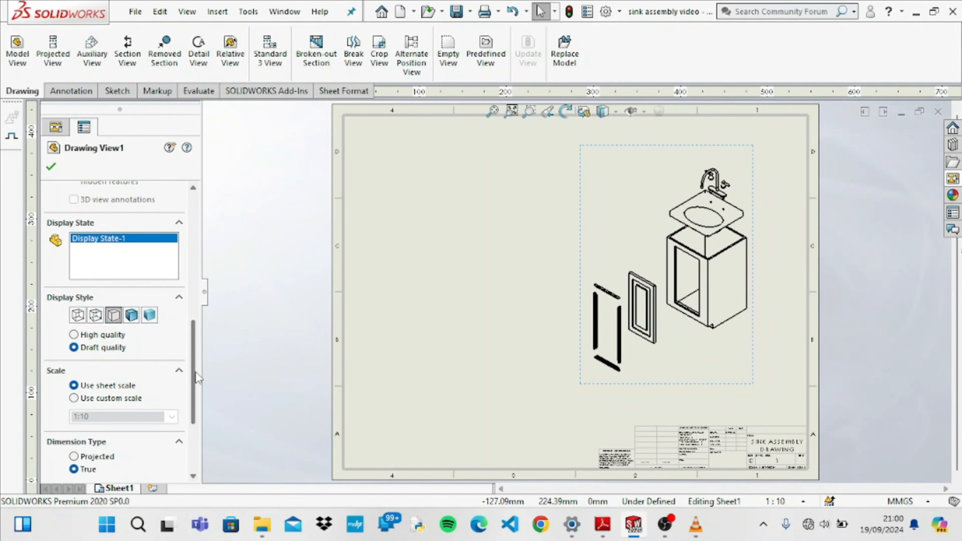
click(95, 315)
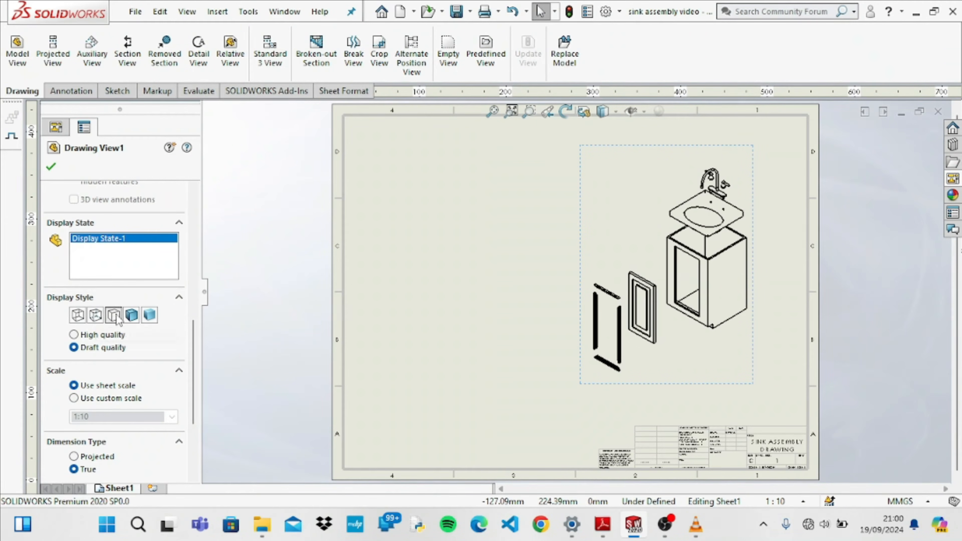
click(73, 334)
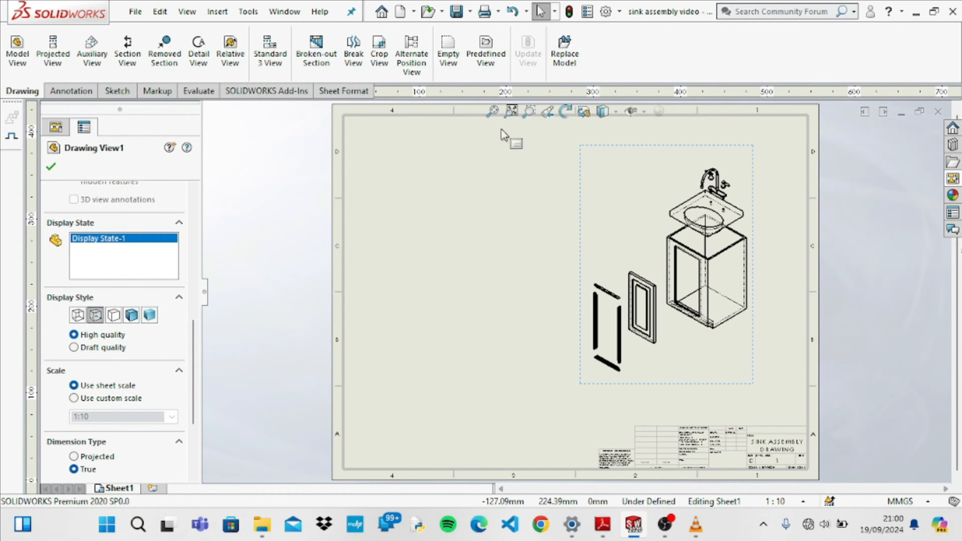
scroll(531, 107, down, 1)
scroll(531, 107, down, 1)
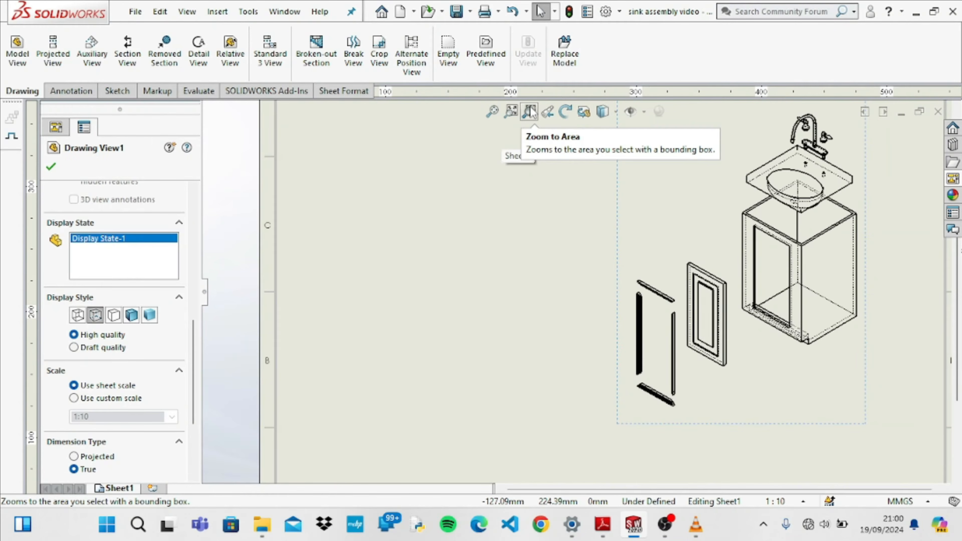
Try the Wireframe style on the exploded view in draft and high quality, and restore Hidden Lines Visible at high quality.
click(77, 316)
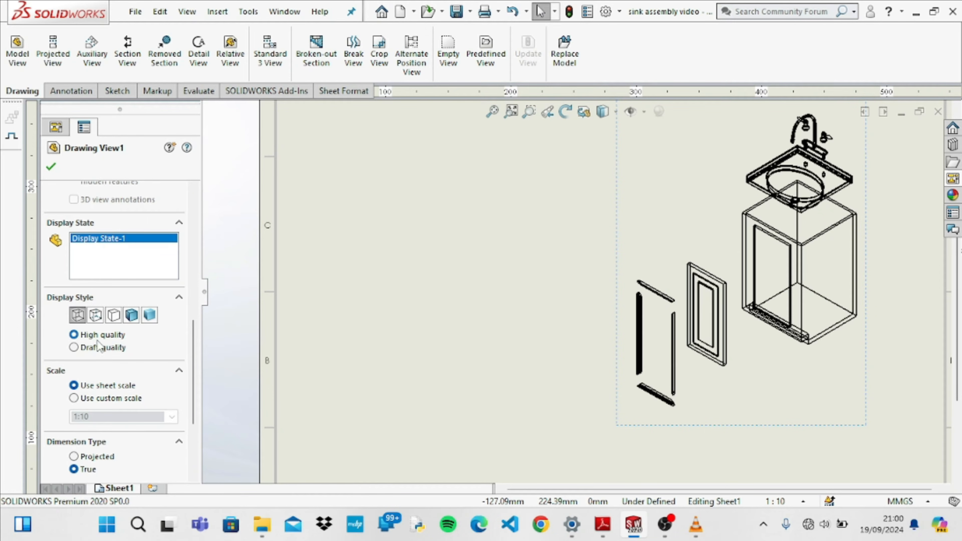
click(74, 348)
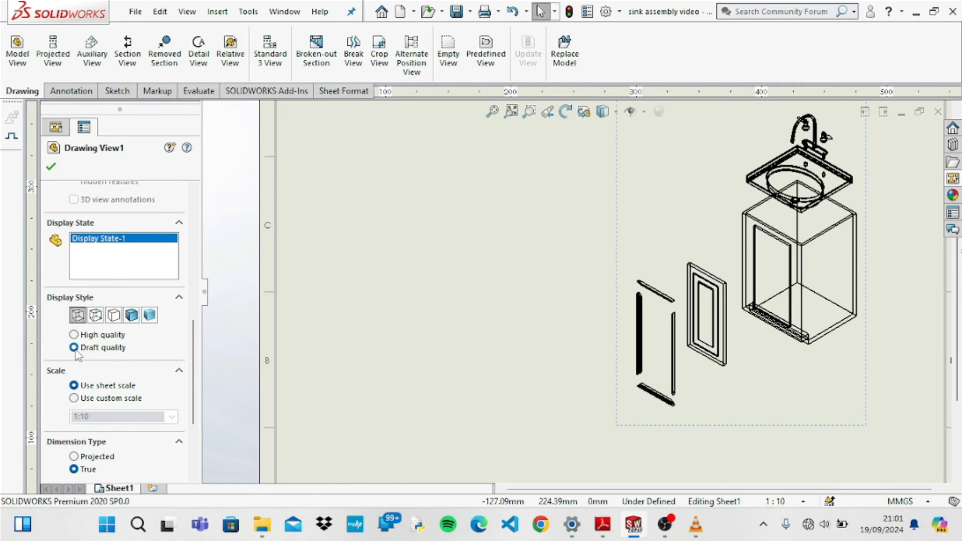
click(74, 334)
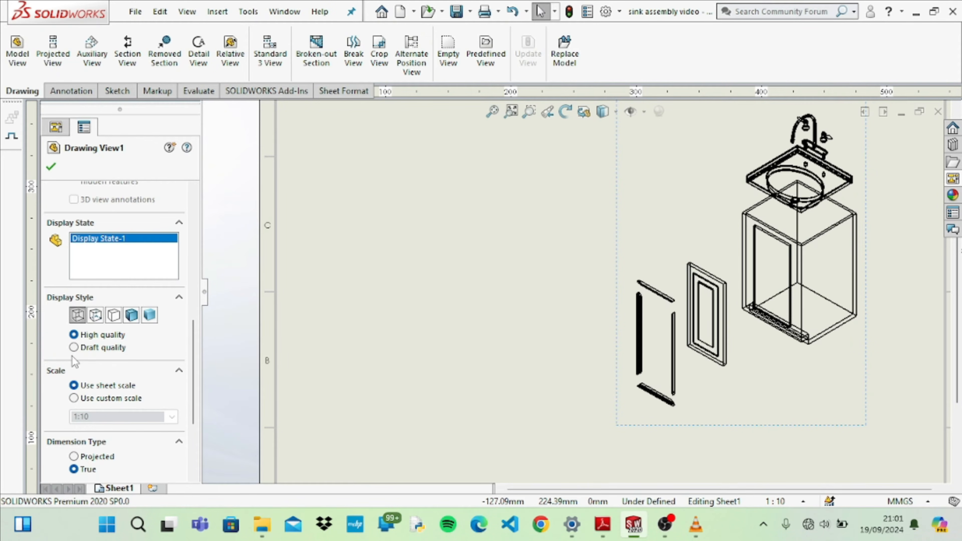
click(74, 348)
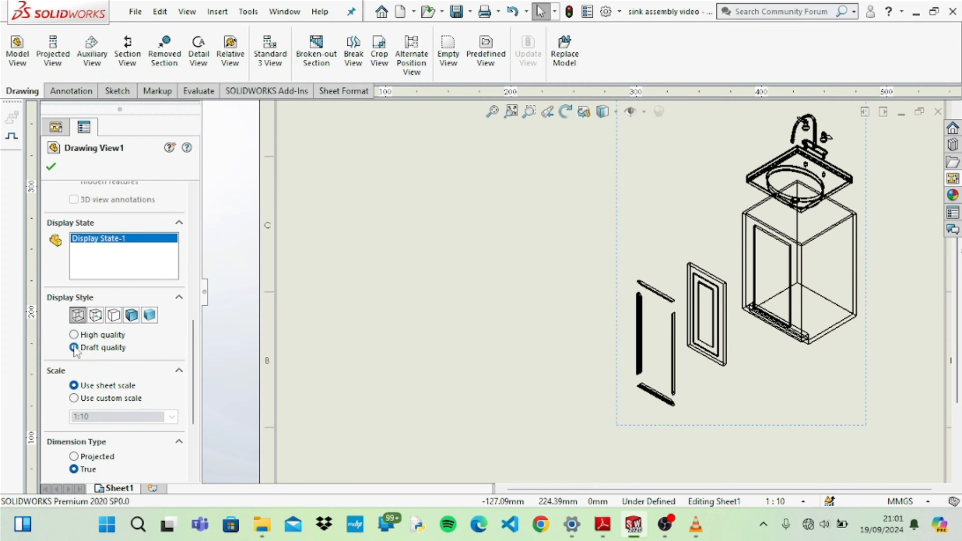
click(95, 315)
click(74, 334)
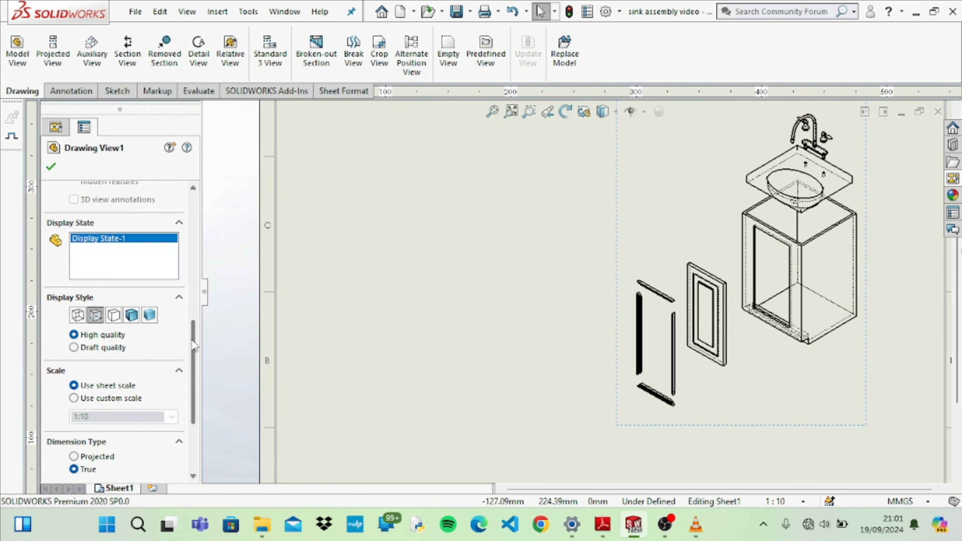
Switch the exploded view from the sheet scale to a custom scale of 1:3.
scroll(193, 345, down, 5)
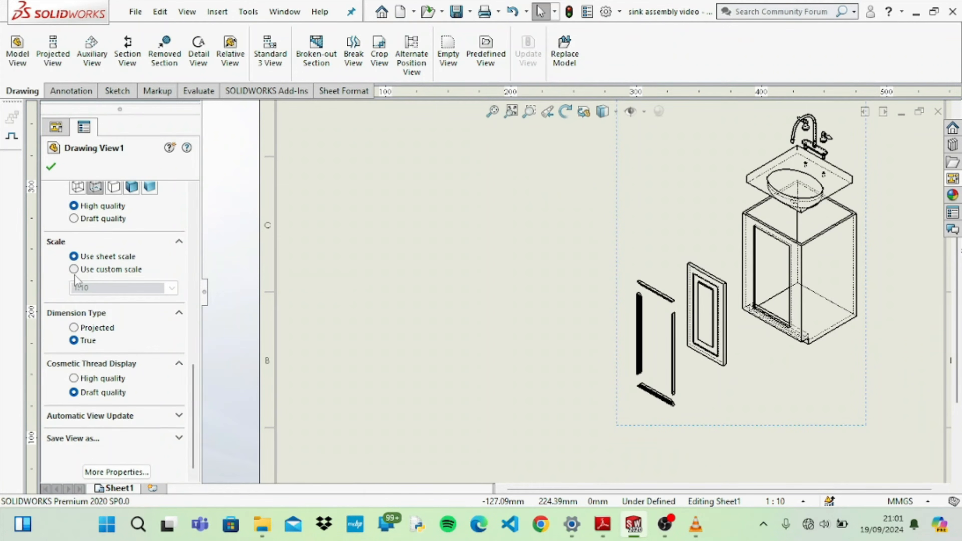
click(73, 269)
click(97, 287)
click(98, 289)
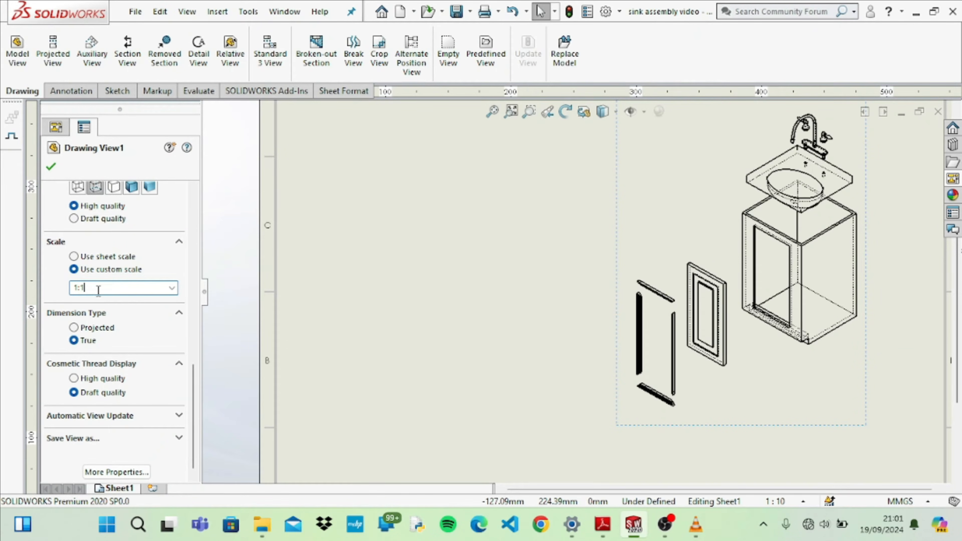
key(Return)
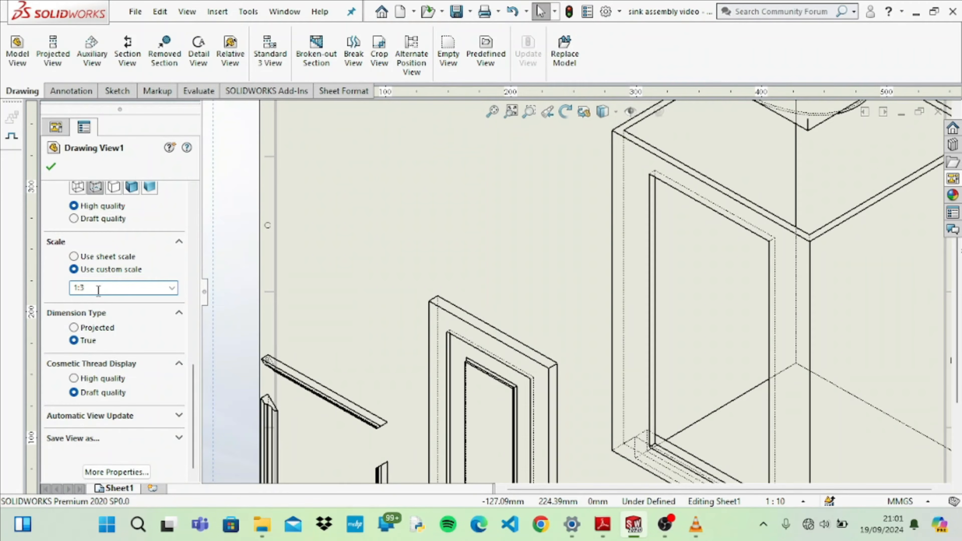
Reduce the exploded view's custom scale to 1:13 and accept the view's properties.
click(99, 290)
click(98, 291)
key(Return)
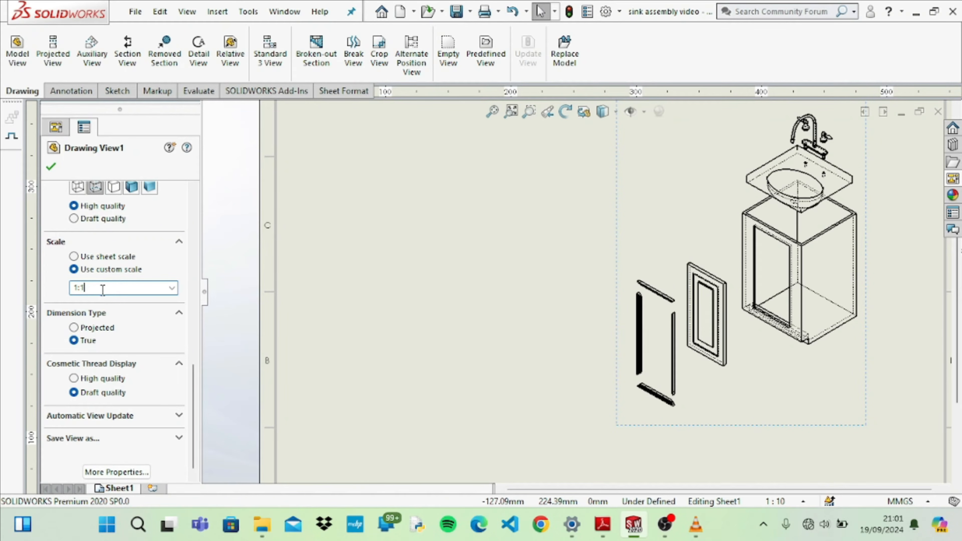
key(Return)
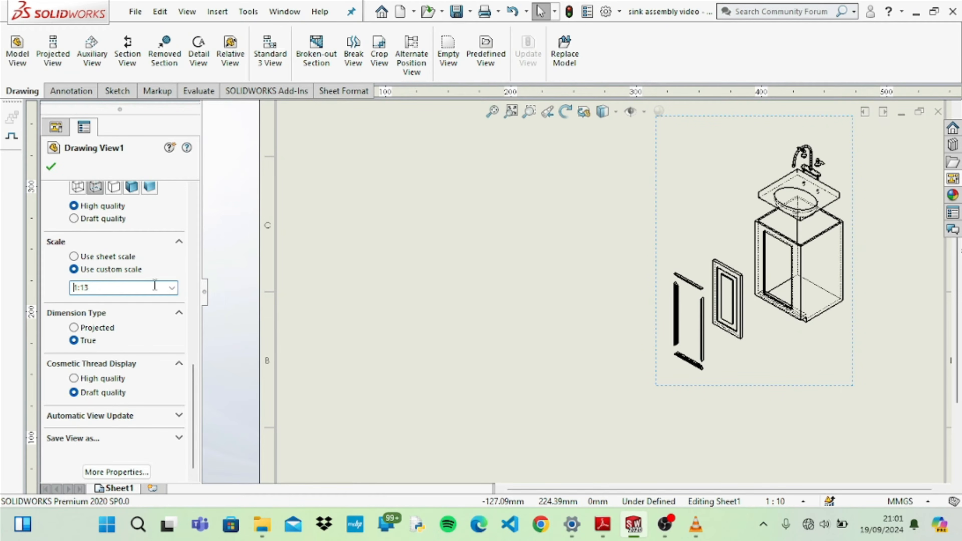
drag(193, 374, 195, 396)
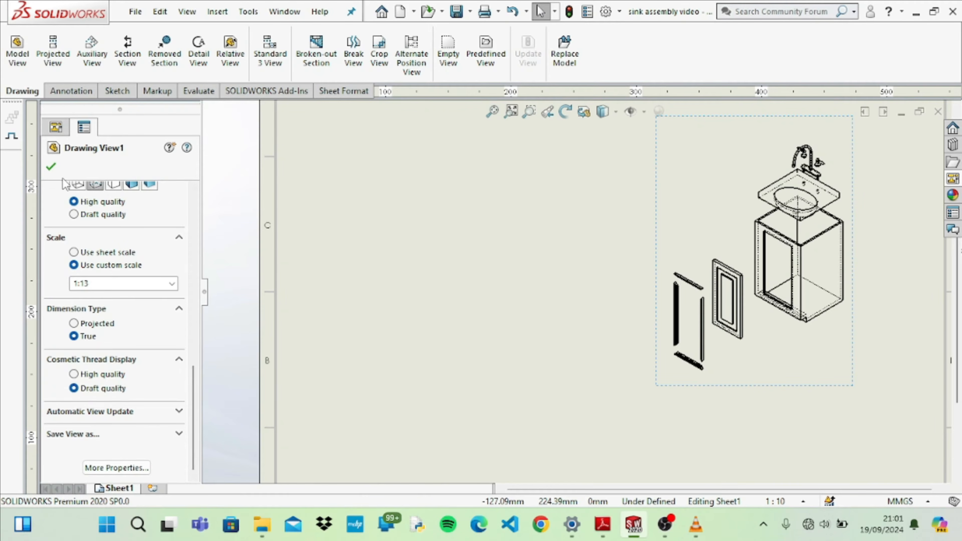
click(52, 167)
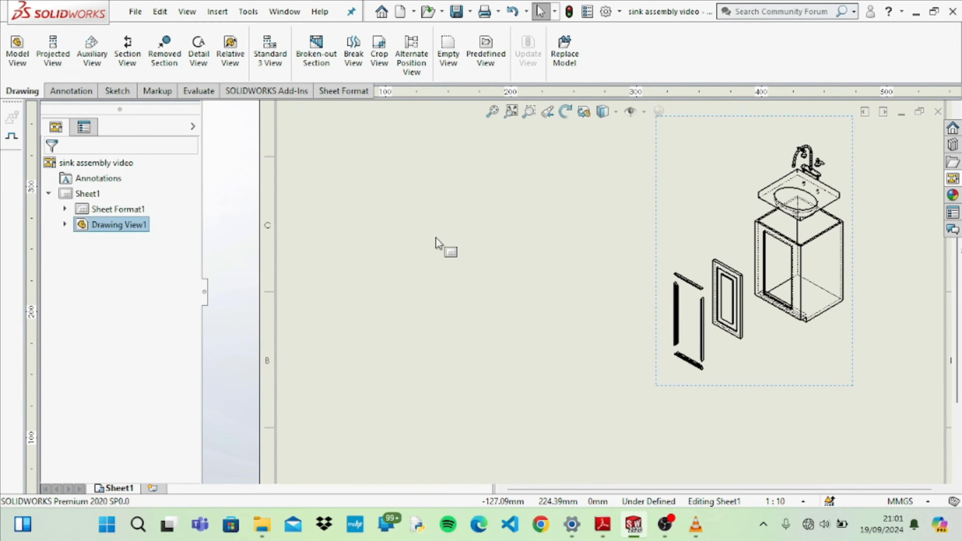
Place the assembled Isometric view in the left half of the sheet and set its display style to Shaded With Edges.
click(953, 178)
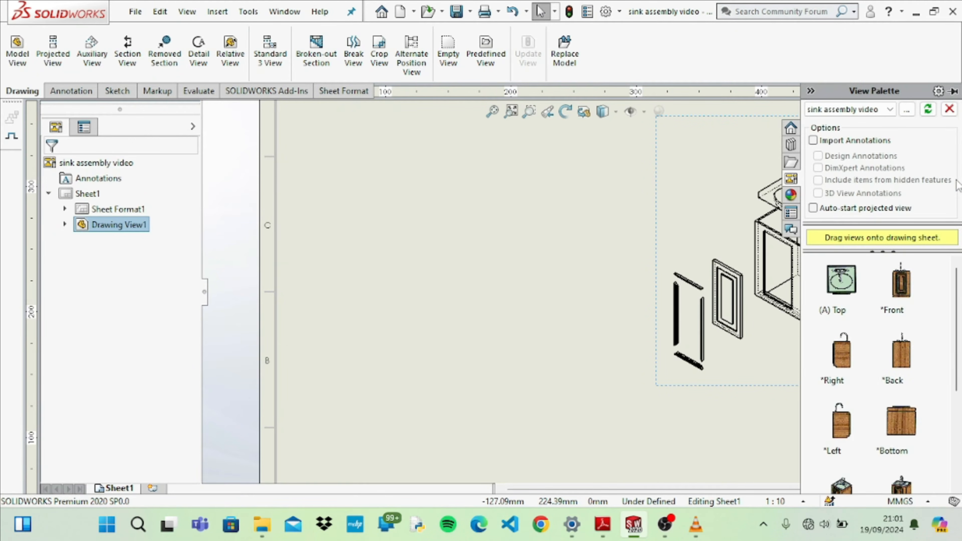
scroll(871, 360, down, 5)
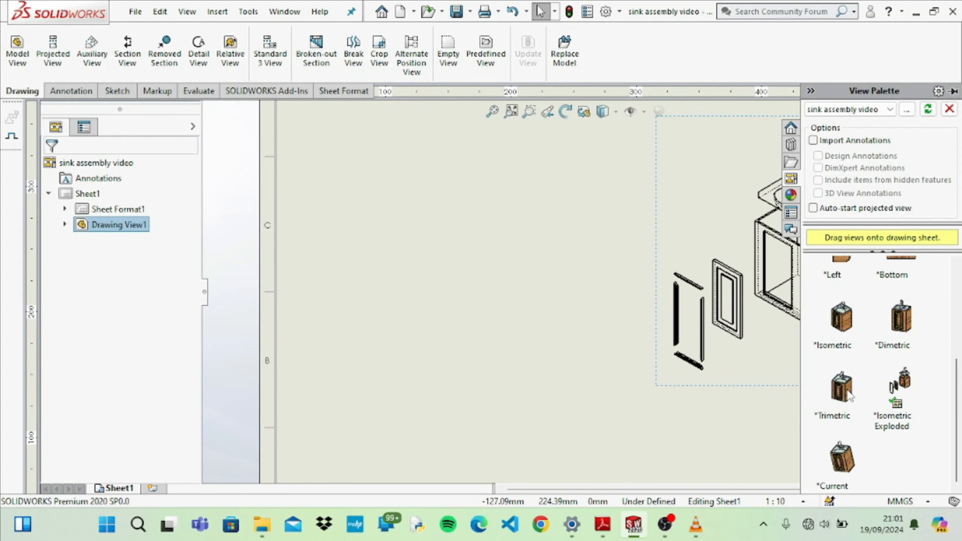
mouse_move(850, 324)
mouse_down()
mouse_move(794, 346)
mouse_move(603, 240)
mouse_move(489, 292)
mouse_move(447, 333)
mouse_move(447, 431)
mouse_move(430, 239)
mouse_move(420, 250)
mouse_move(475, 264)
mouse_move(430, 298)
mouse_up()
mouse_move(448, 274)
mouse_down()
mouse_move(539, 284)
mouse_move(406, 389)
mouse_move(398, 223)
mouse_move(408, 230)
mouse_move(403, 272)
mouse_up()
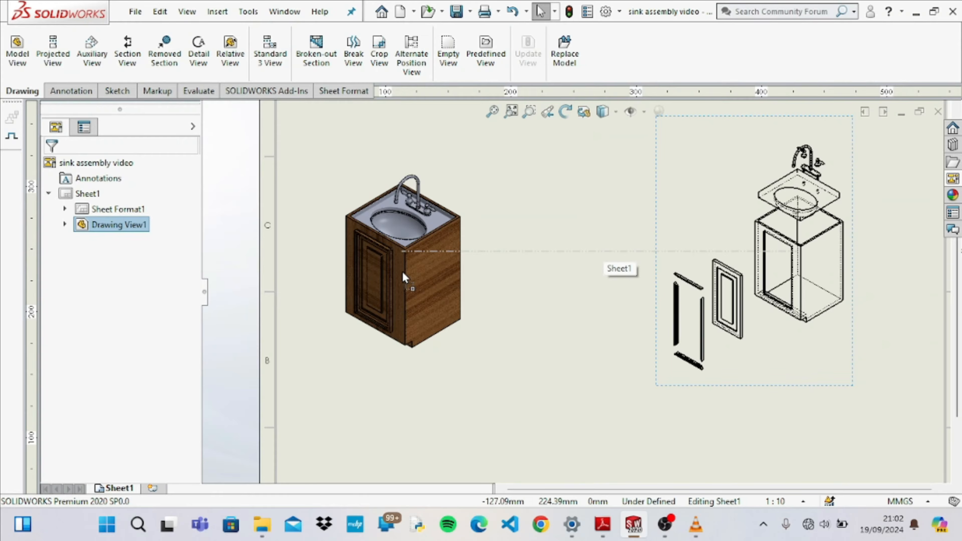
click(402, 273)
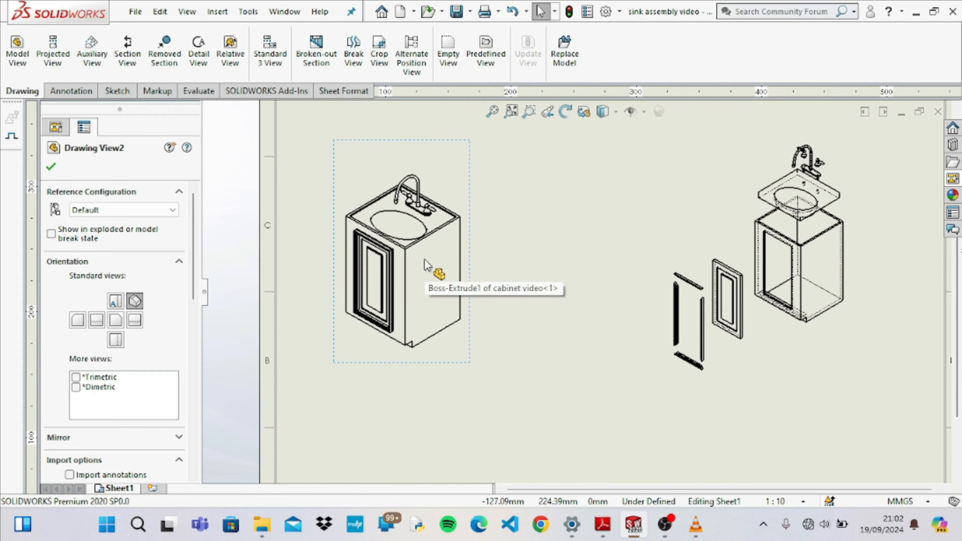
scroll(195, 273, down, 6)
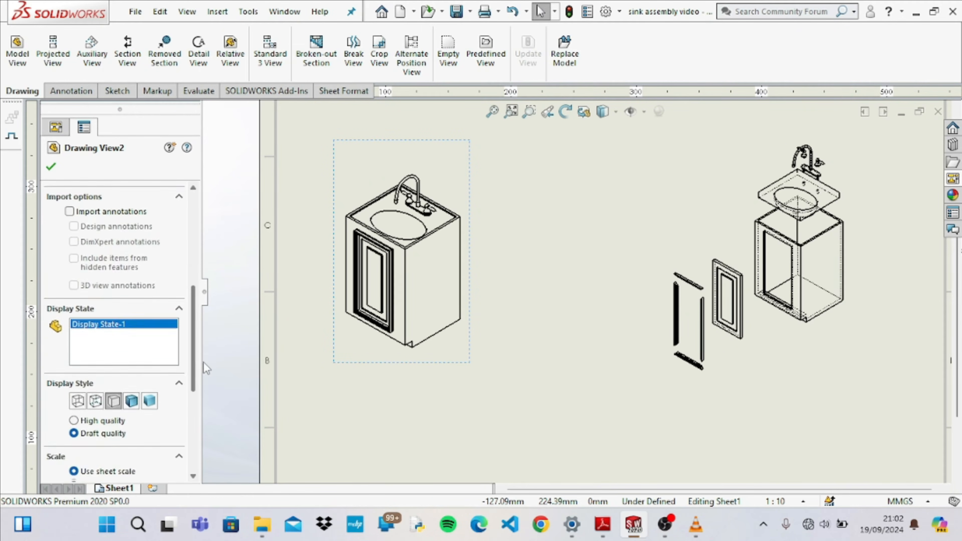
click(129, 322)
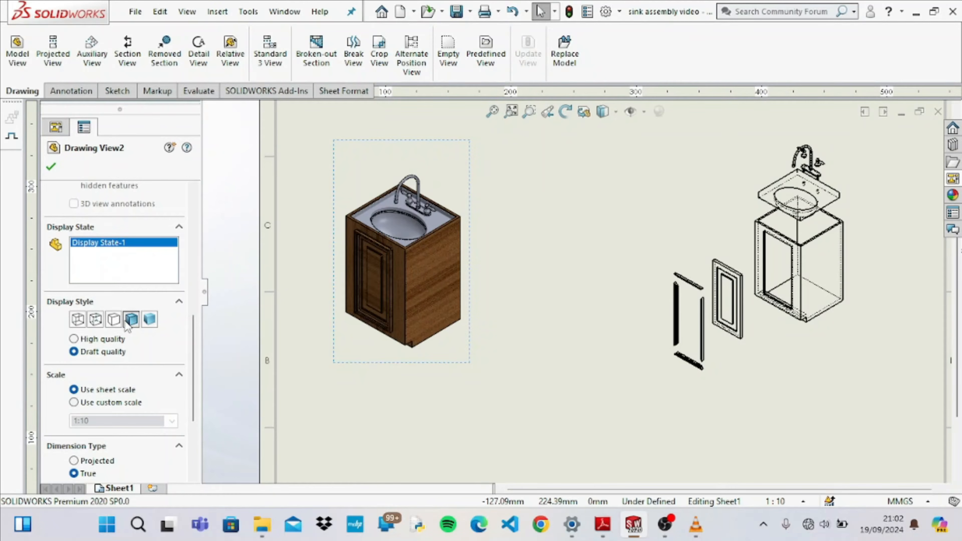
Shift the assembled view slightly right and lower the exploded and assembled views together on the sheet.
click(501, 361)
click(462, 332)
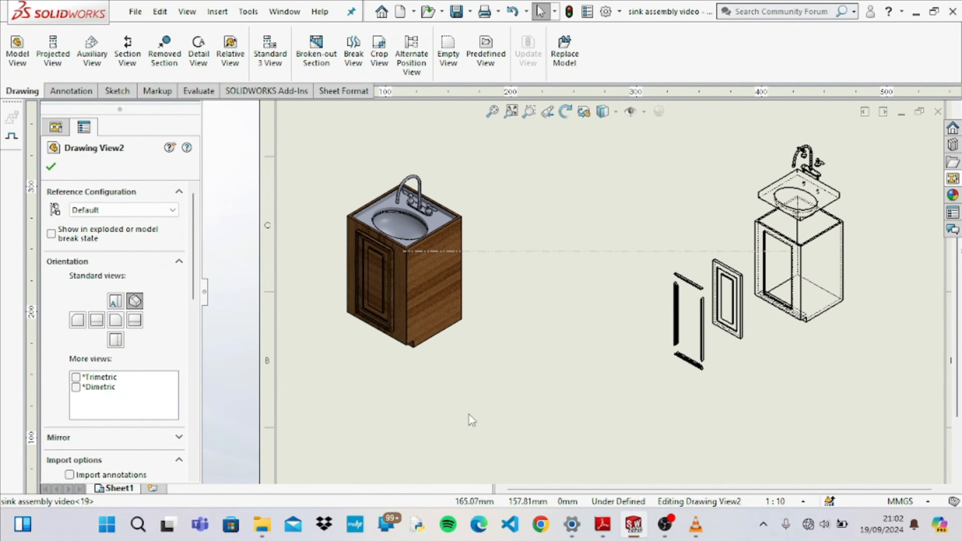
mouse_move(471, 364)
mouse_down()
mouse_move(479, 414)
mouse_move(575, 377)
mouse_move(476, 367)
mouse_move(490, 370)
mouse_up()
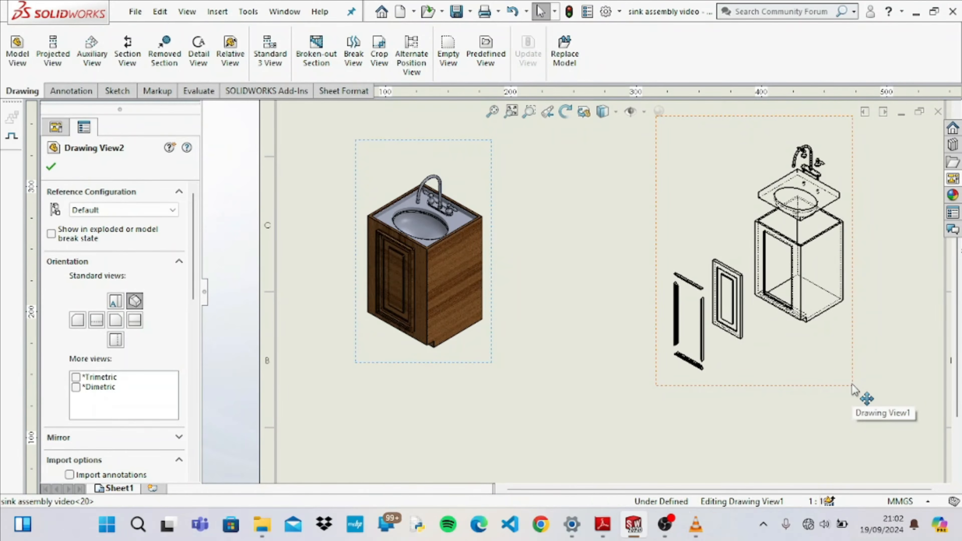
mouse_move(854, 390)
mouse_down()
mouse_move(875, 462)
mouse_move(869, 480)
mouse_move(860, 421)
mouse_move(872, 465)
mouse_move(855, 479)
mouse_move(878, 478)
mouse_move(849, 486)
mouse_move(868, 485)
mouse_move(852, 498)
mouse_move(856, 470)
mouse_up()
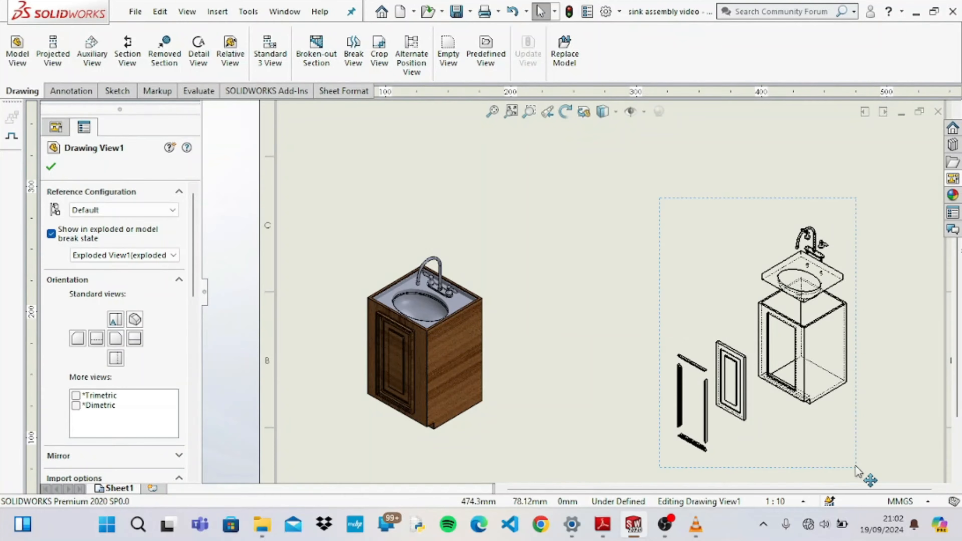
key(Escape)
key(f)
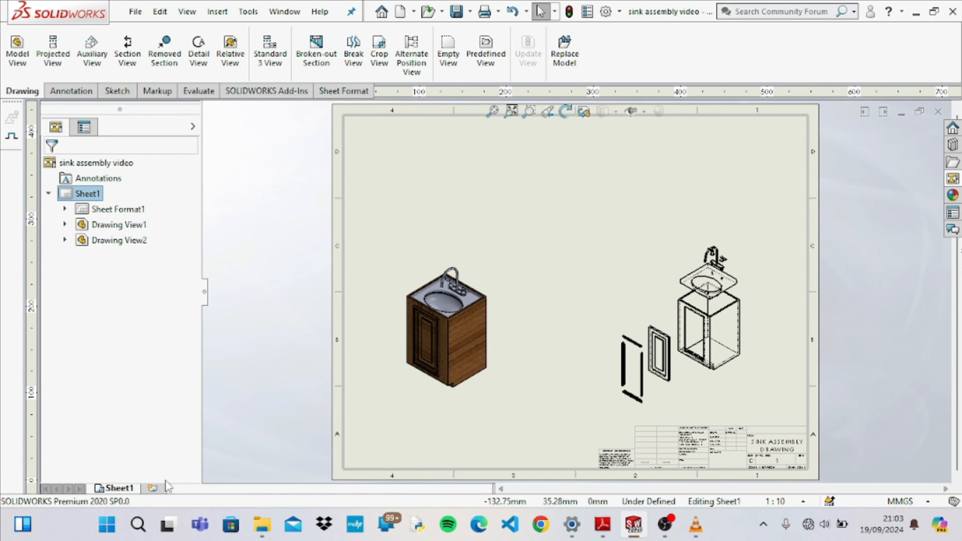
Add a second sheet to the drawing and load the available views of the cabinet video model for placement.
click(153, 489)
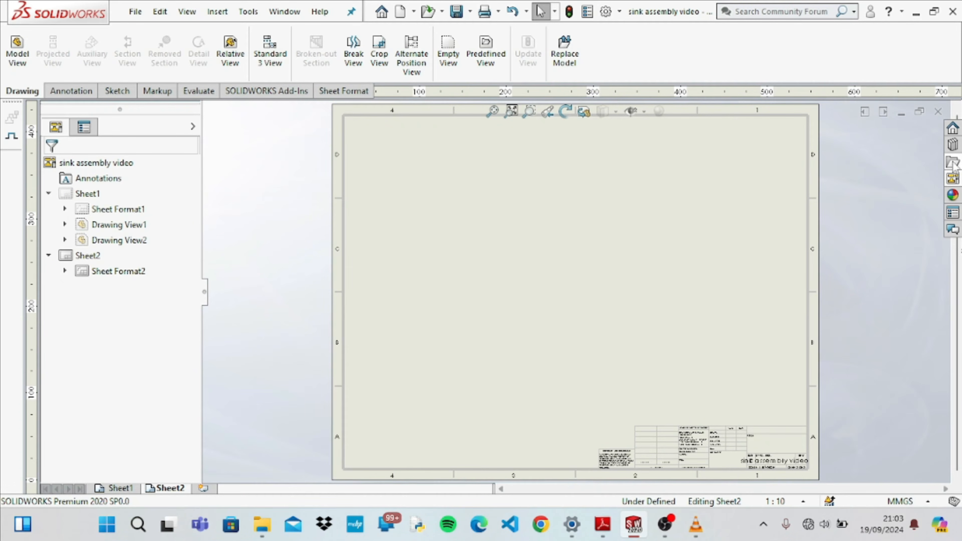
click(952, 178)
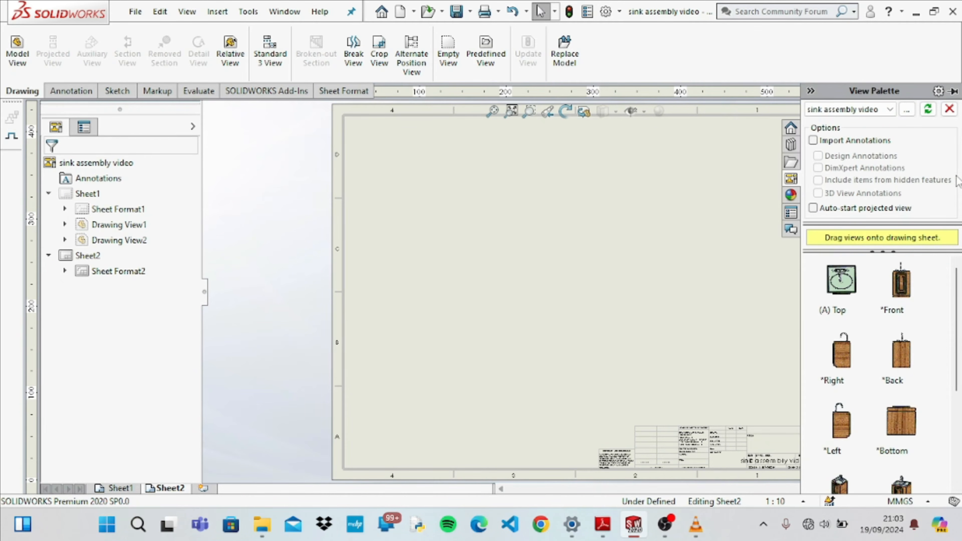
click(882, 114)
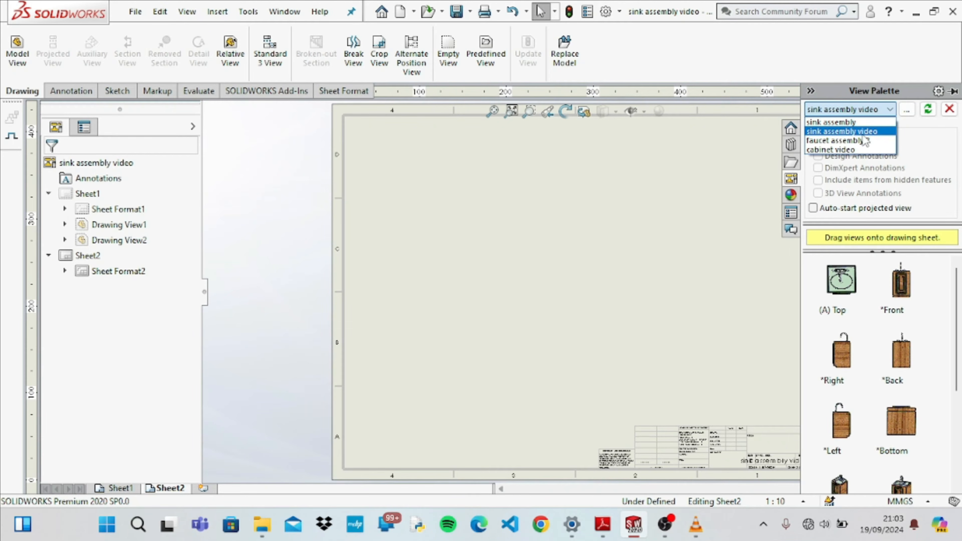
click(848, 150)
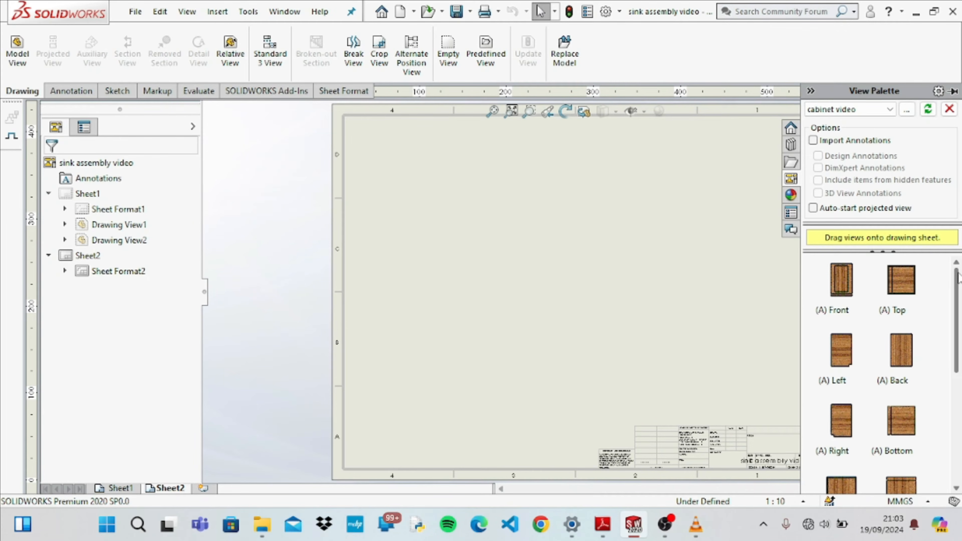
drag(959, 276, 959, 404)
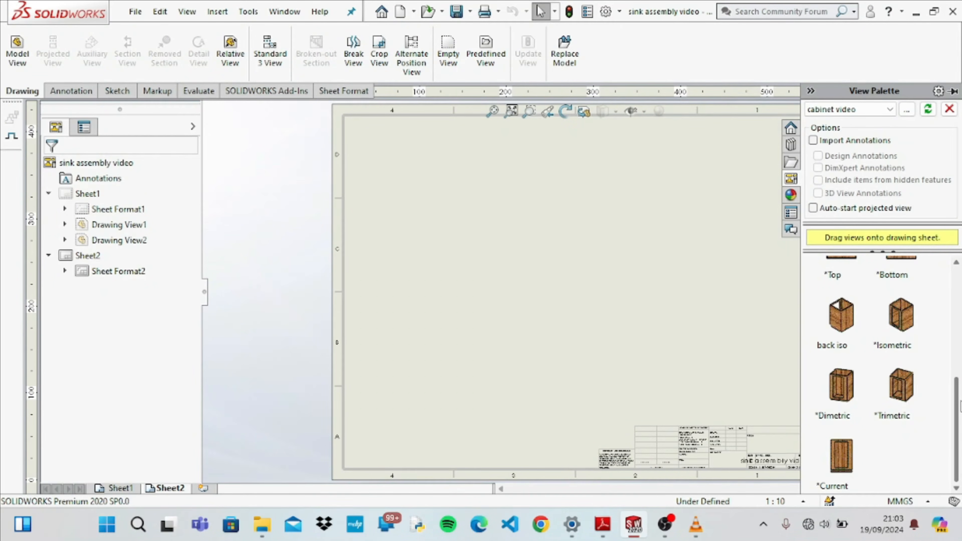
drag(960, 405, 958, 336)
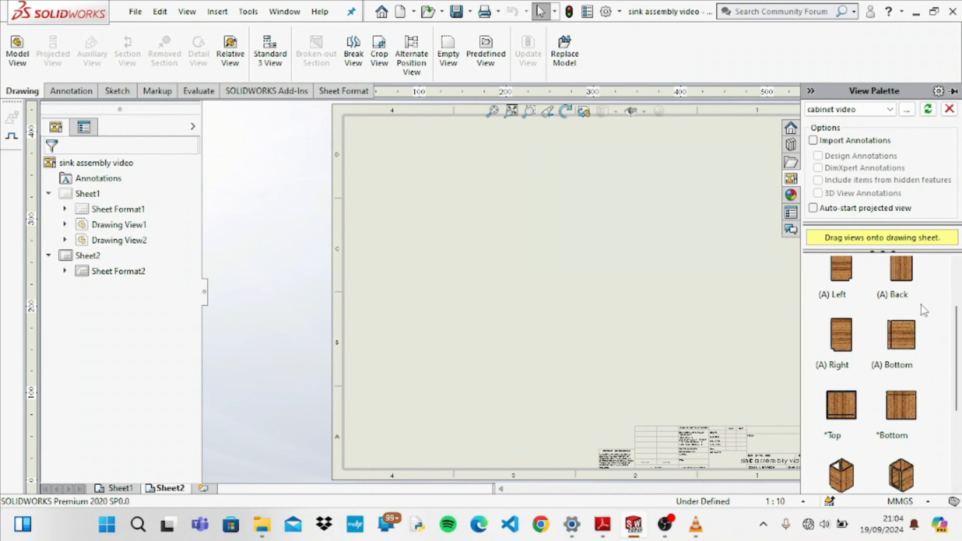
scroll(871, 375, up, 3)
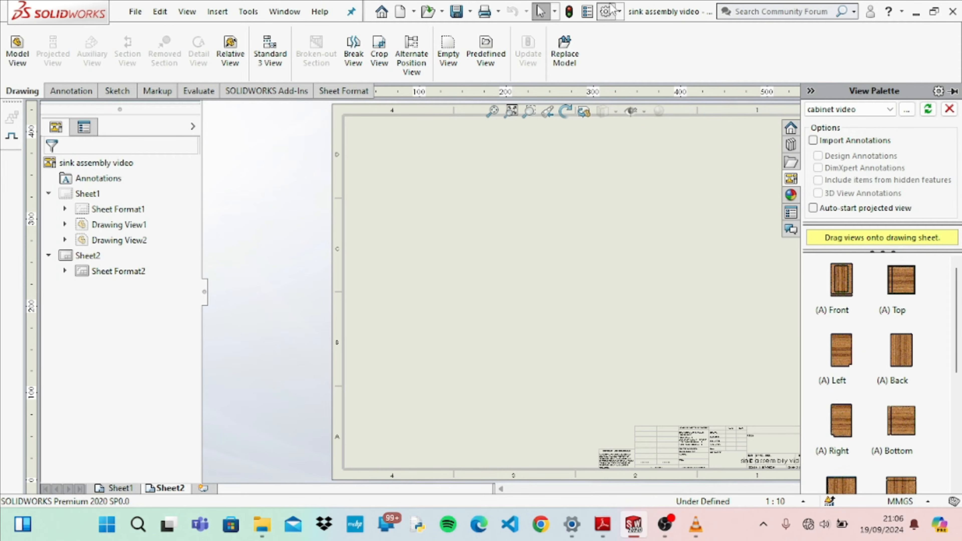
Check the projection type for the four view viewport in the Display system options, keeping First Angle.
click(606, 11)
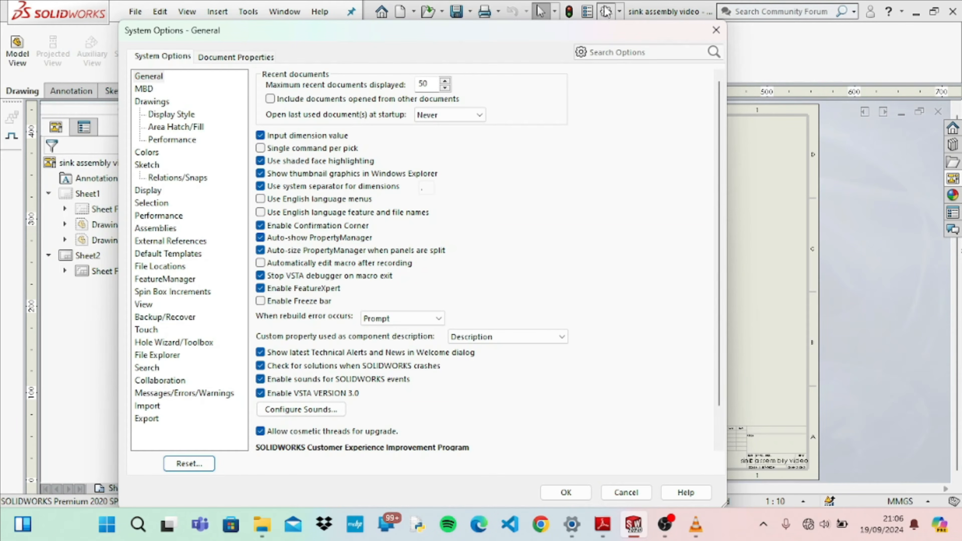
click(156, 191)
scroll(387, 287, down, 3)
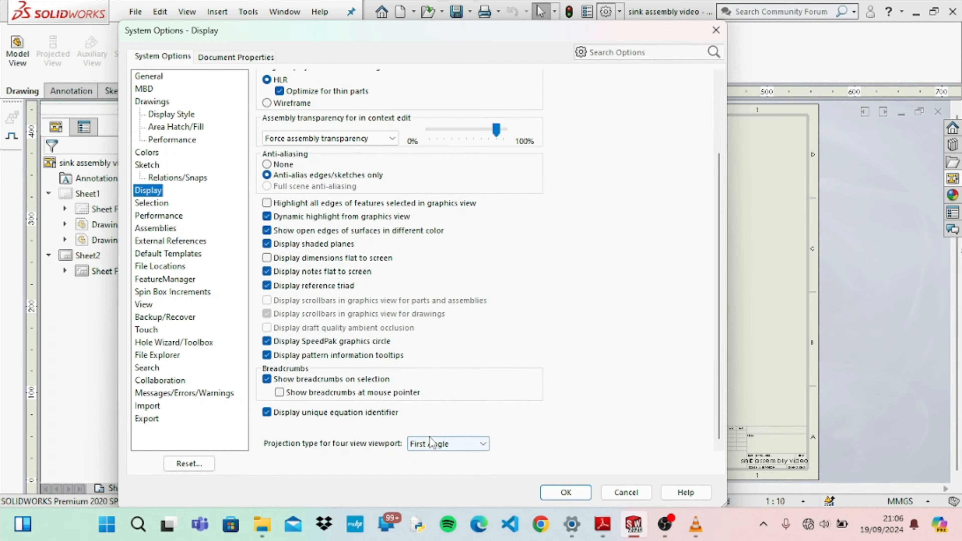
click(432, 448)
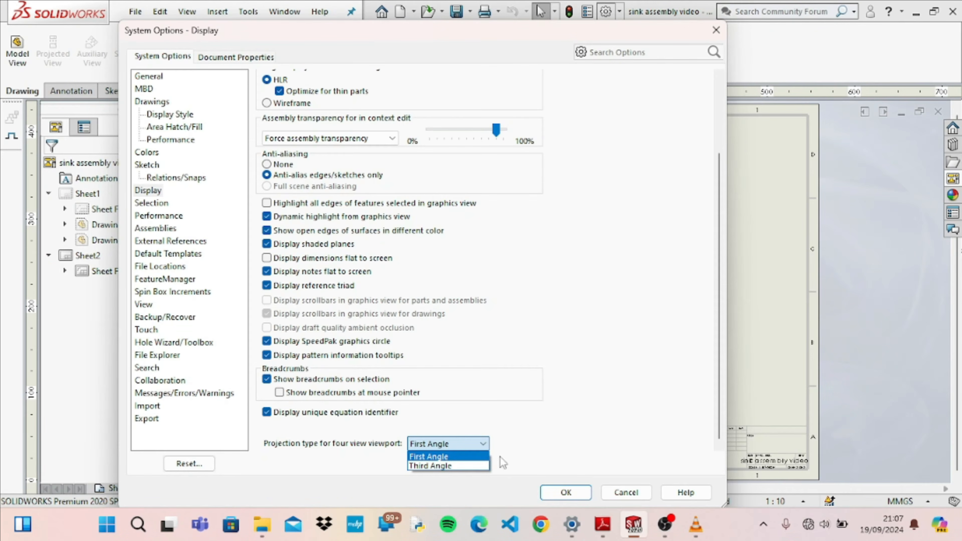
click(565, 492)
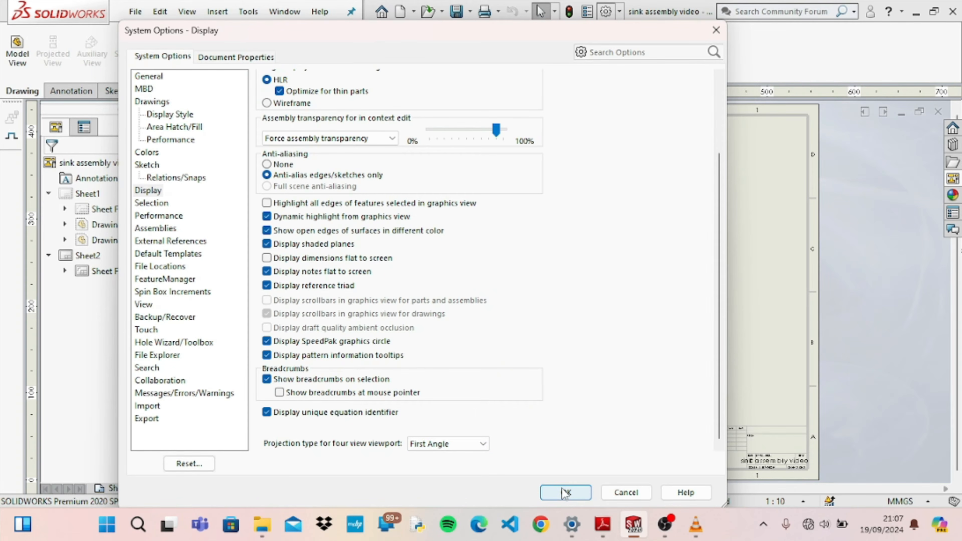
click(565, 492)
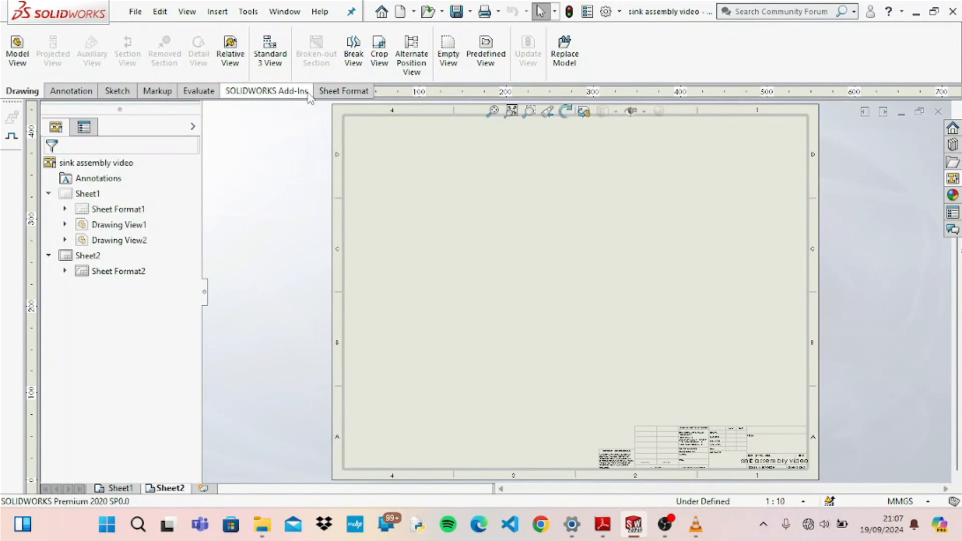
Insert a Standard 3 View set of the cabinet video part on Sheet2, using its open model window as the source.
click(269, 45)
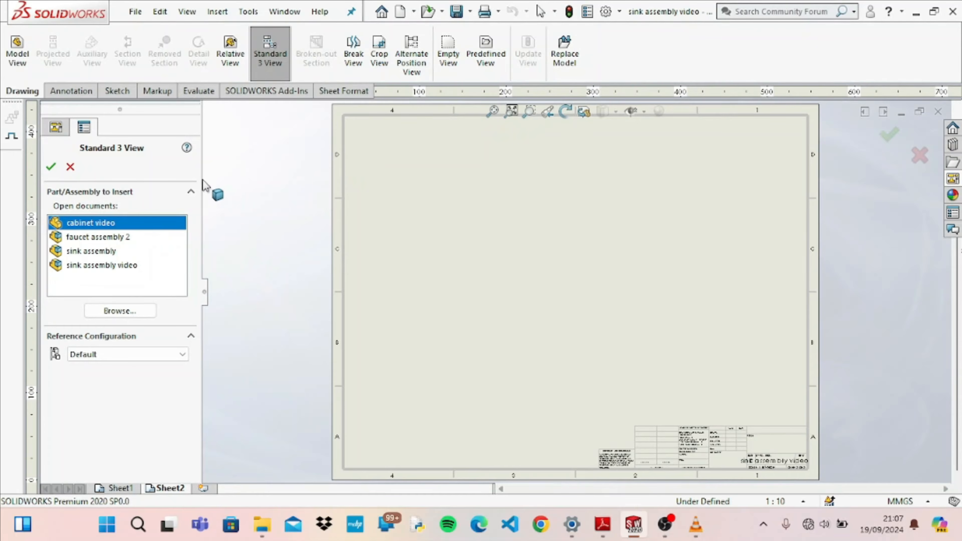
click(539, 244)
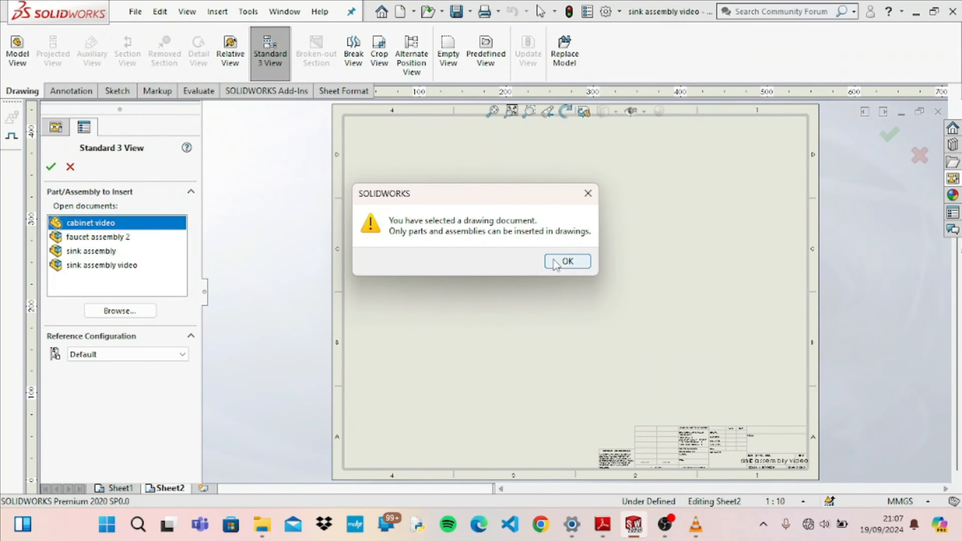
click(558, 268)
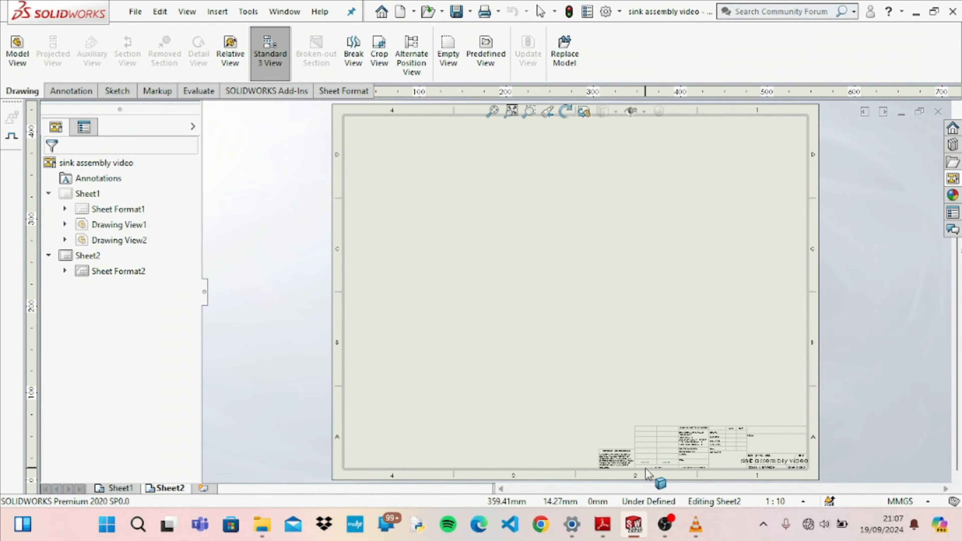
mouse_move(637, 530)
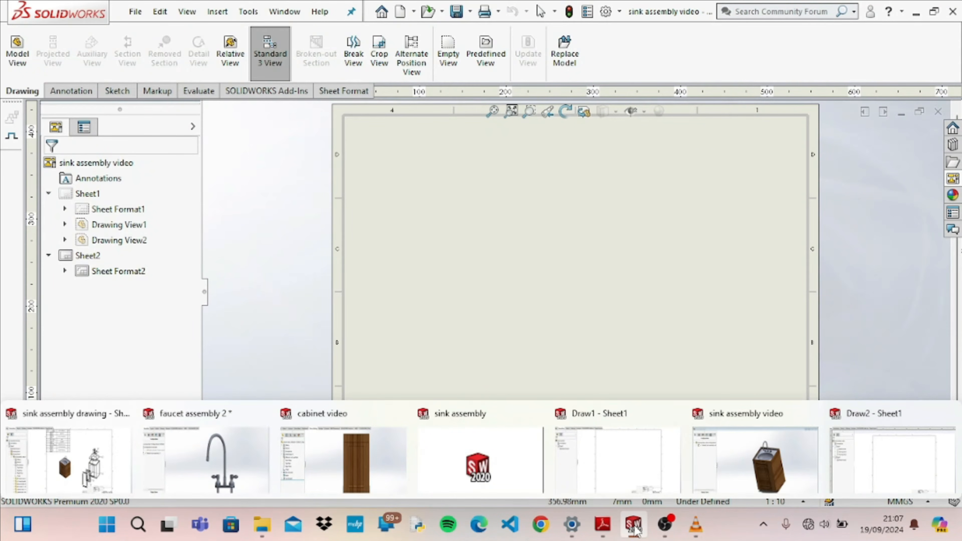
click(374, 467)
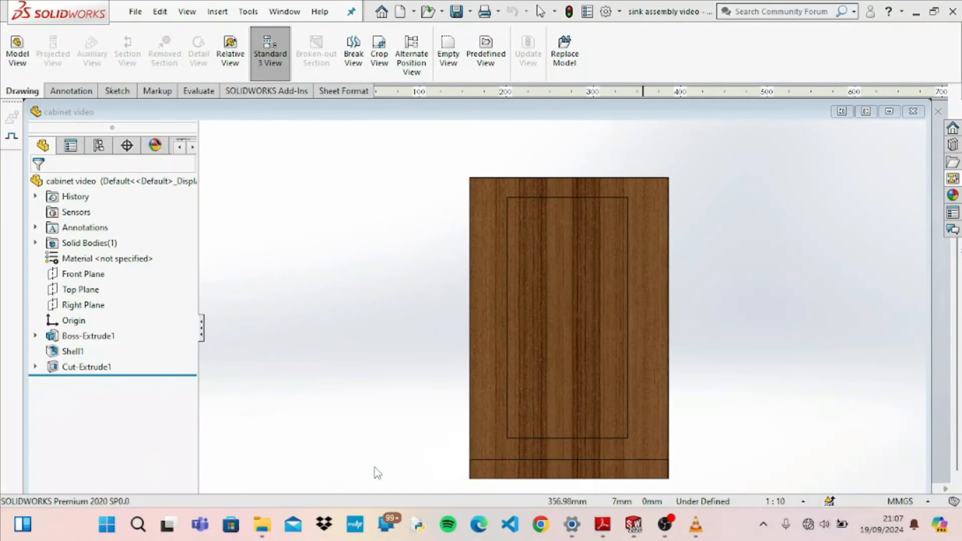
key(ctrl+Tab)
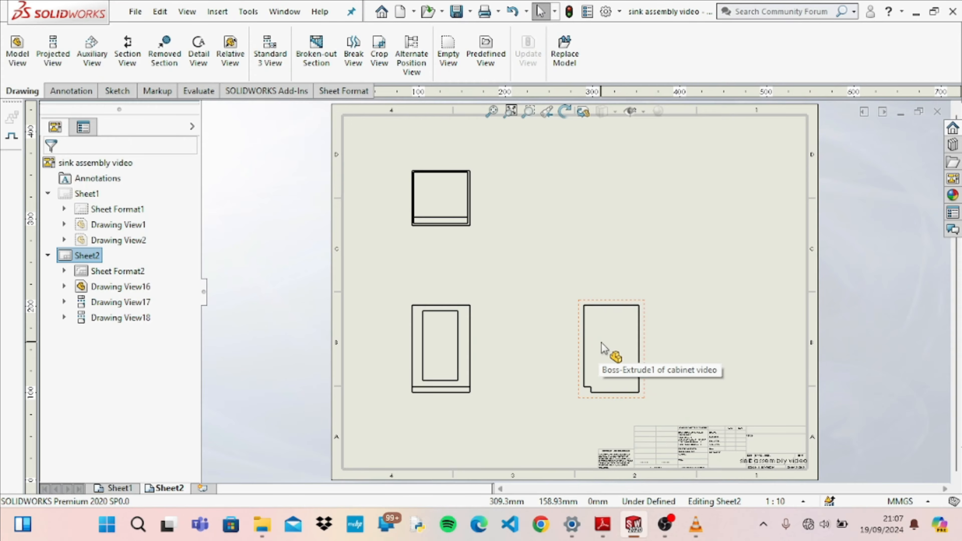
Set the cabinet top view's display style to Hidden Lines Visible.
click(431, 183)
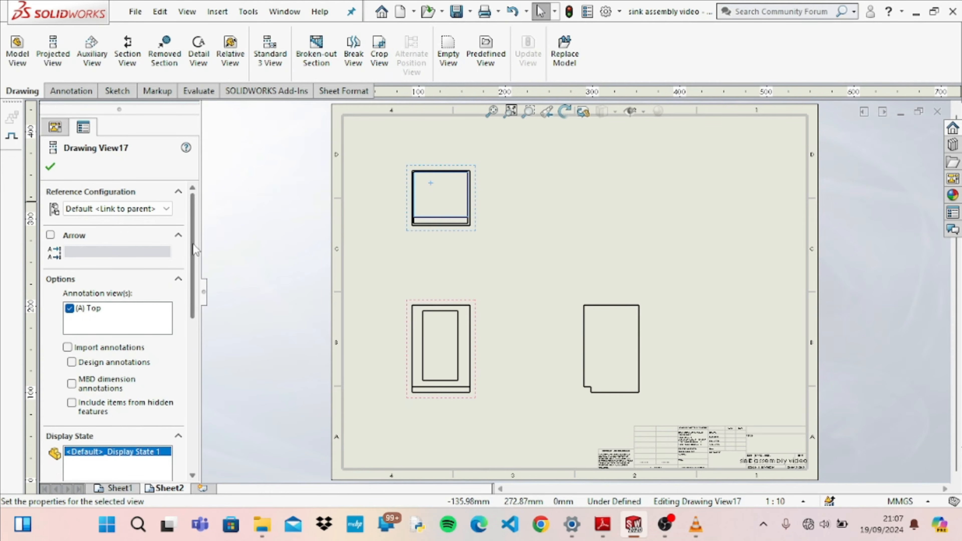
drag(193, 244, 195, 360)
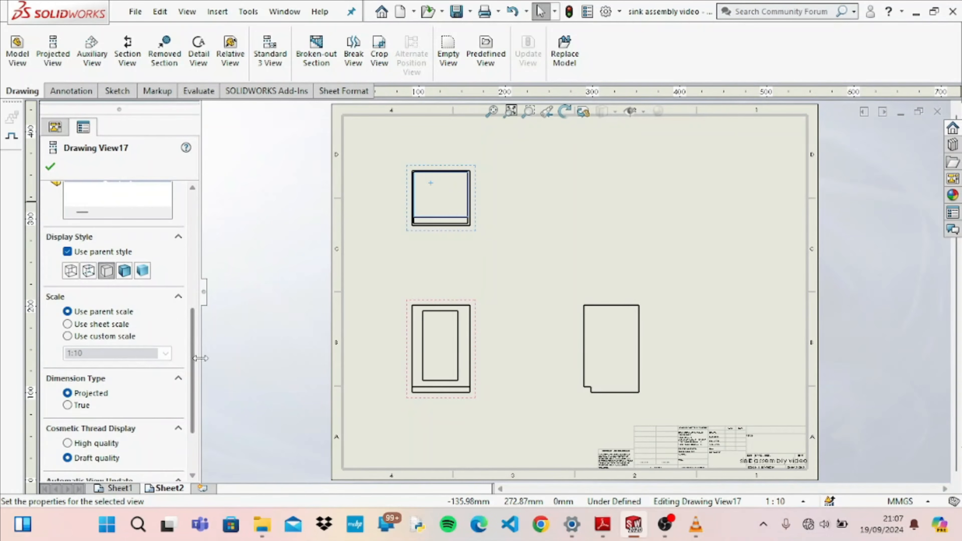
click(88, 270)
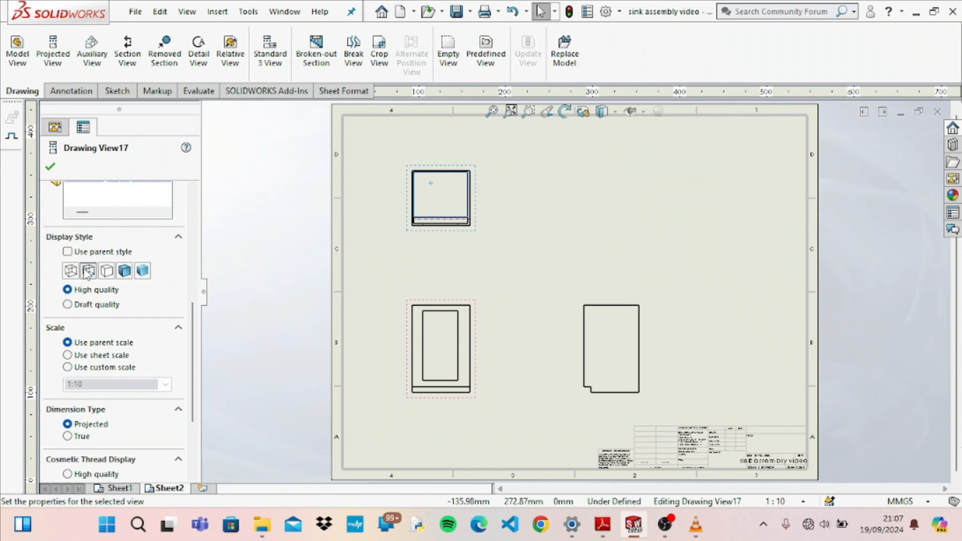
Set the cabinet front view's display style to Hidden Lines Visible and accept the view's properties.
click(421, 321)
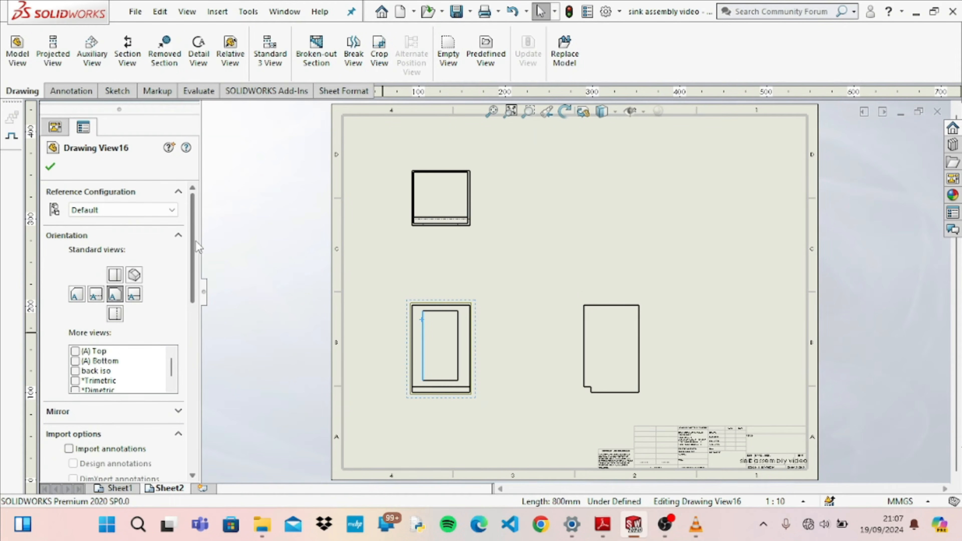
drag(195, 241, 189, 389)
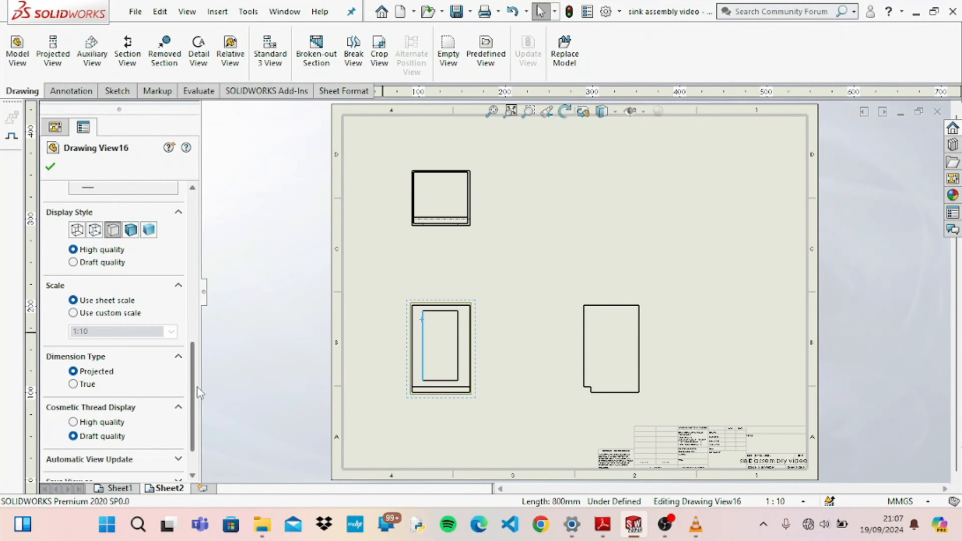
scroll(194, 390, down, 3)
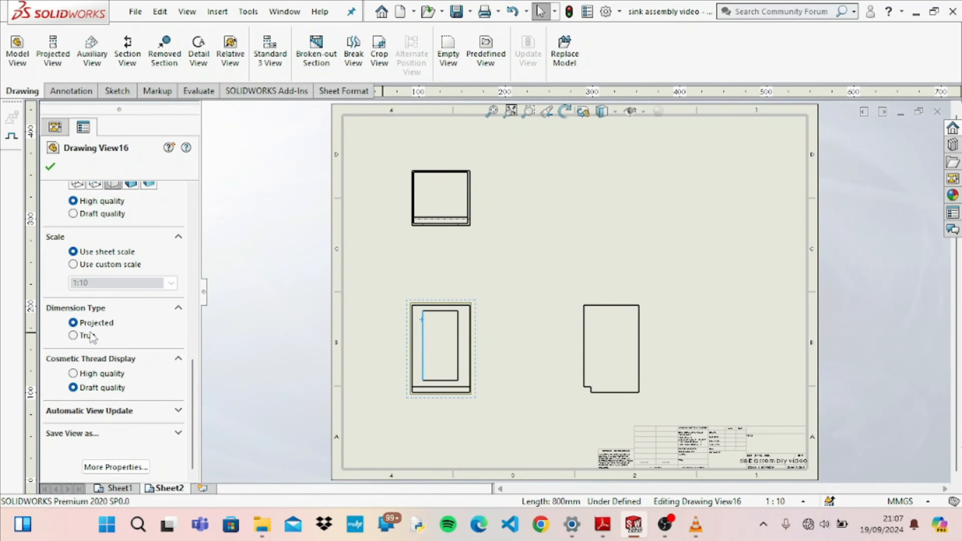
click(95, 185)
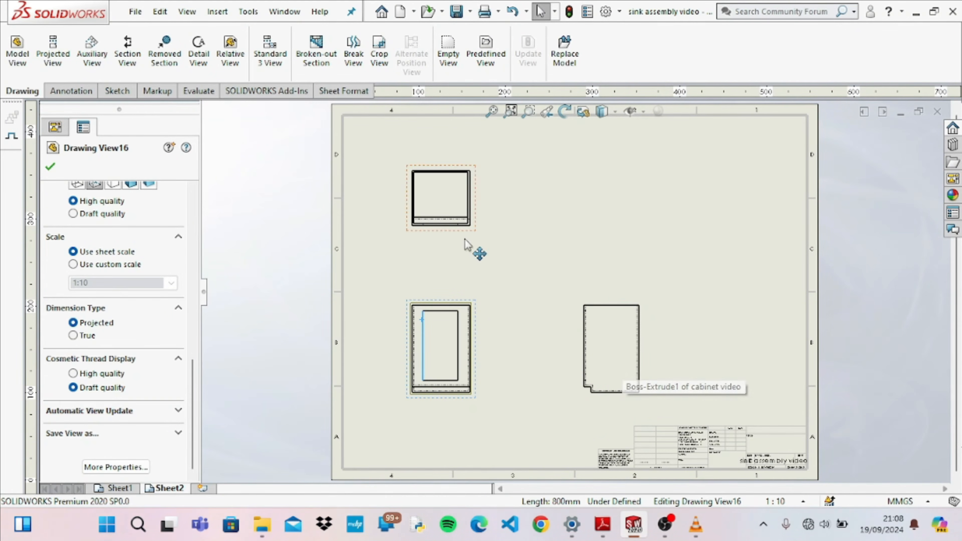
drag(194, 369, 195, 252)
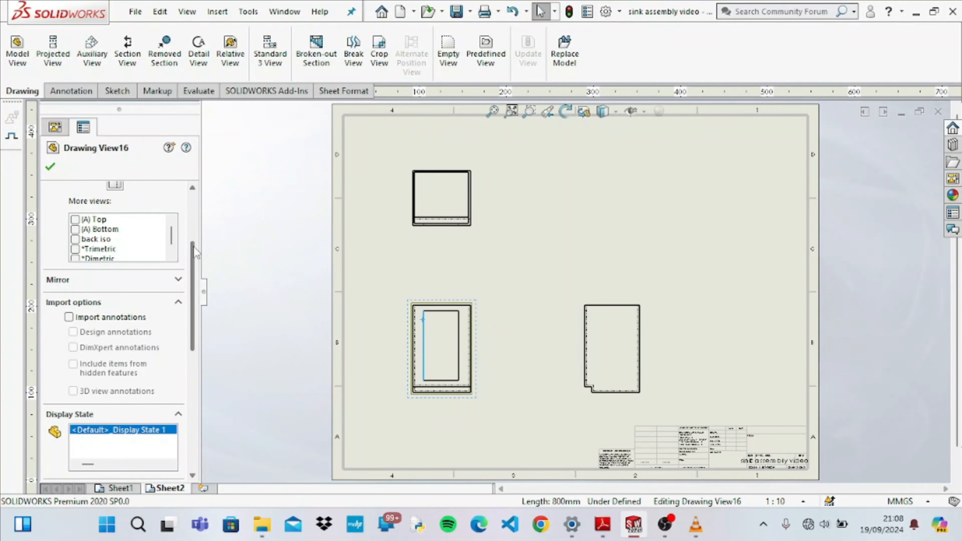
key(space)
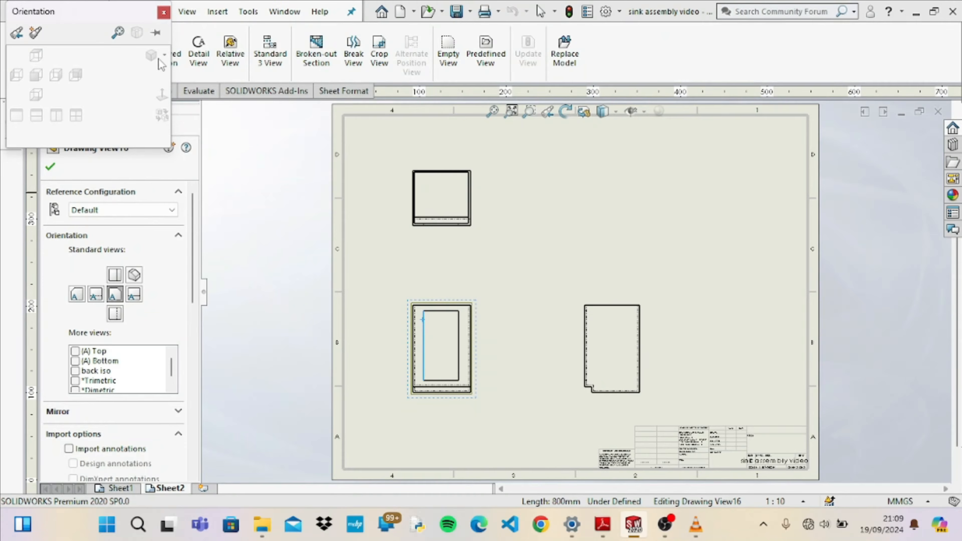
click(164, 12)
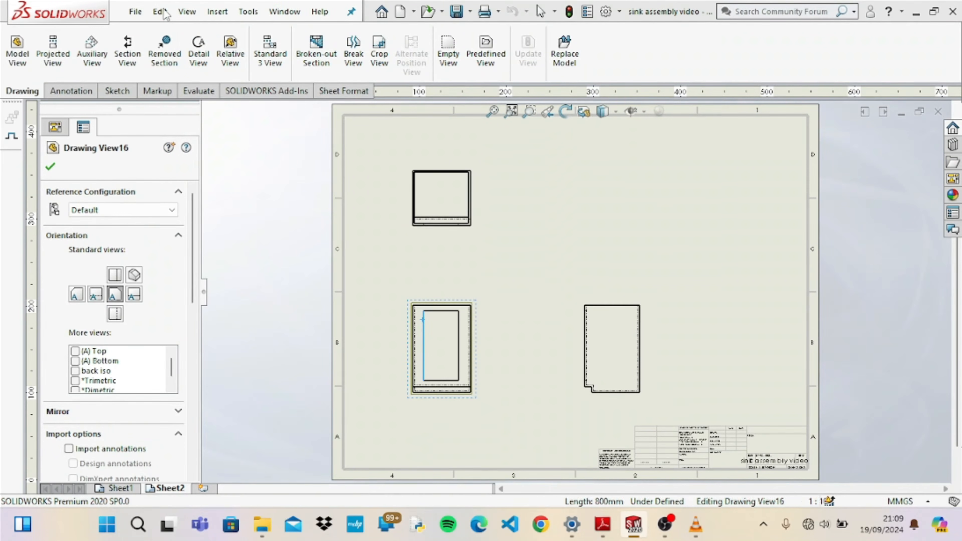
click(55, 164)
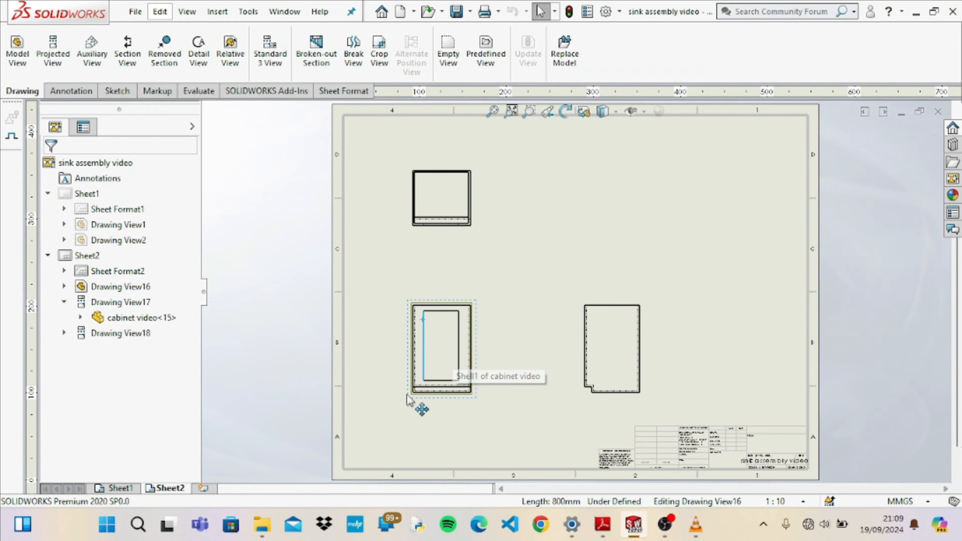
Move the cabinet front view slightly down and to the left on Sheet2.
mouse_move(407, 397)
mouse_down()
mouse_move(439, 372)
mouse_move(469, 375)
mouse_move(410, 387)
mouse_move(404, 416)
mouse_move(408, 339)
mouse_move(435, 342)
mouse_move(445, 367)
mouse_move(440, 394)
mouse_move(388, 408)
mouse_move(406, 397)
mouse_move(400, 410)
mouse_up()
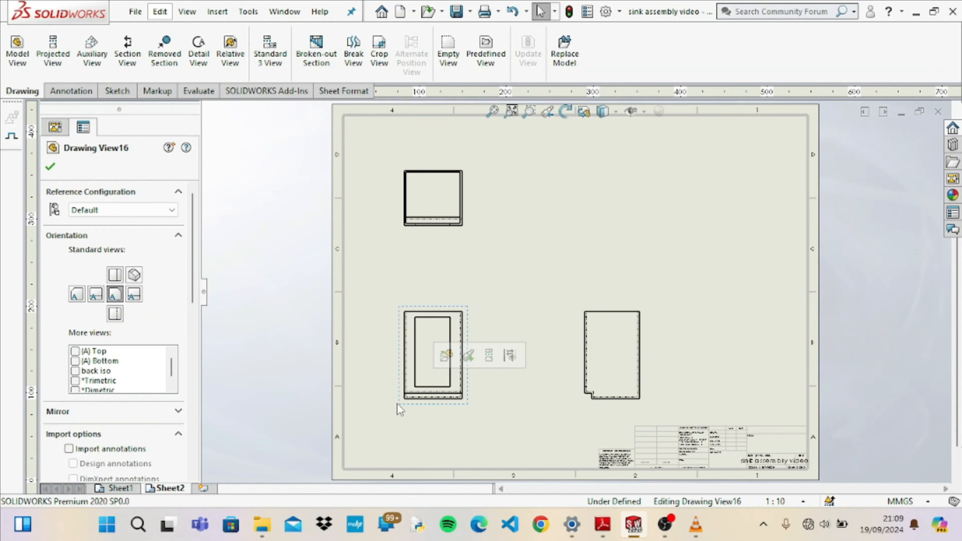
Examine the cabinet video views offered in the View Palette, from the standard annotation views through the isometric, dimetric and trimetric ones.
click(952, 179)
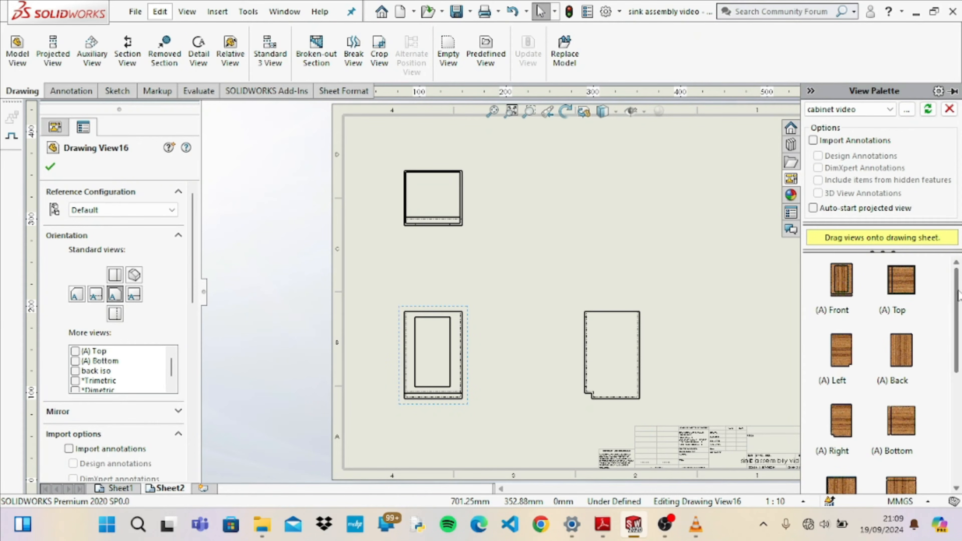
scroll(959, 292, down, 2)
scroll(957, 290, up, 2)
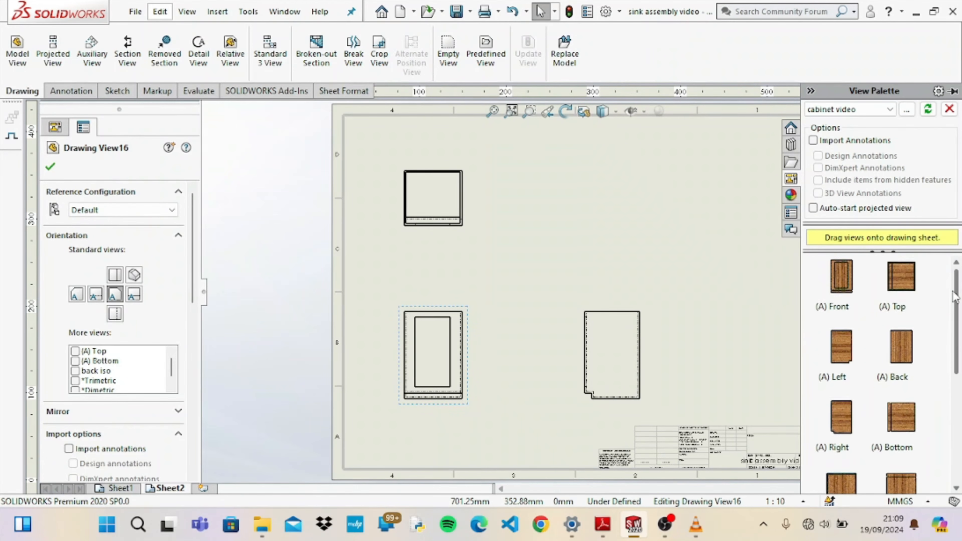
drag(953, 282, 960, 416)
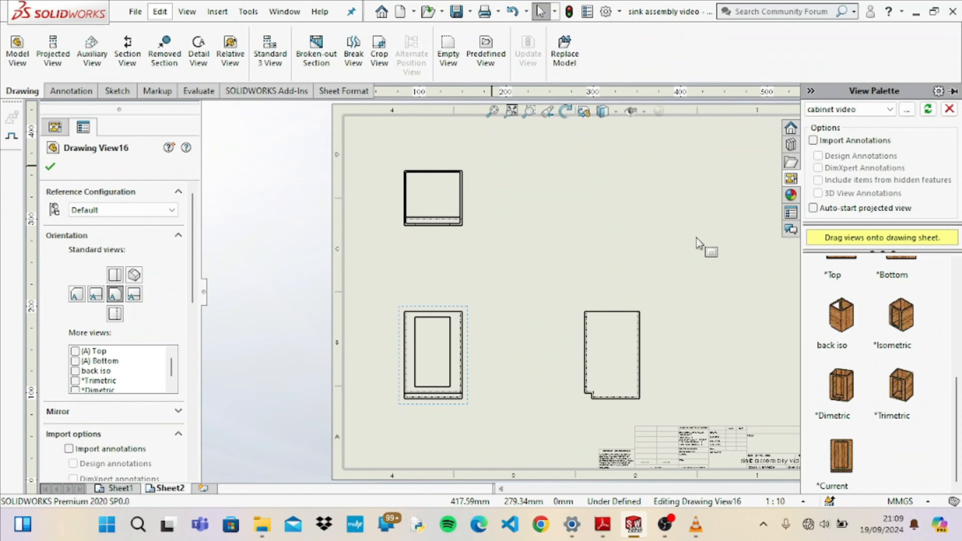
click(810, 93)
click(753, 92)
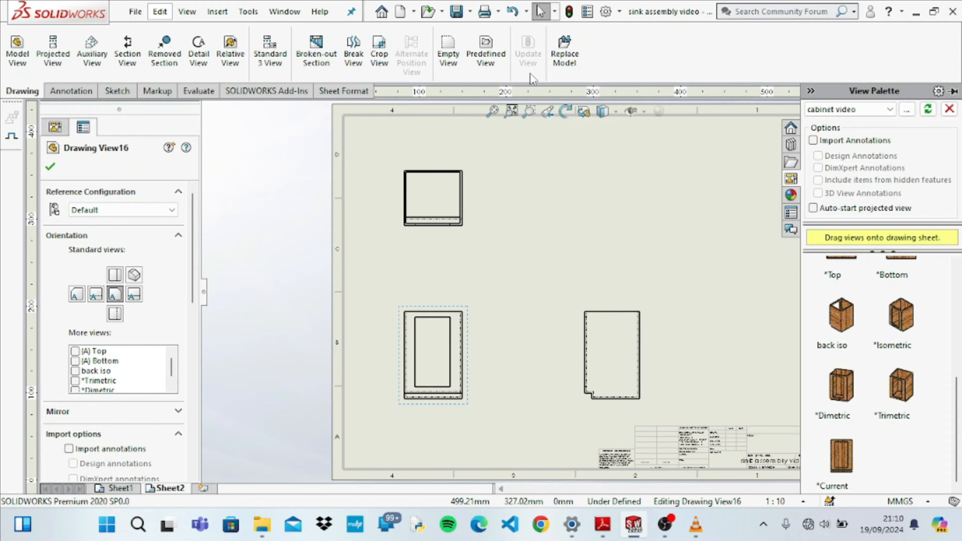
Add an isometric projected view from the cabinet front view, placing it in the empty area above the side view.
click(53, 53)
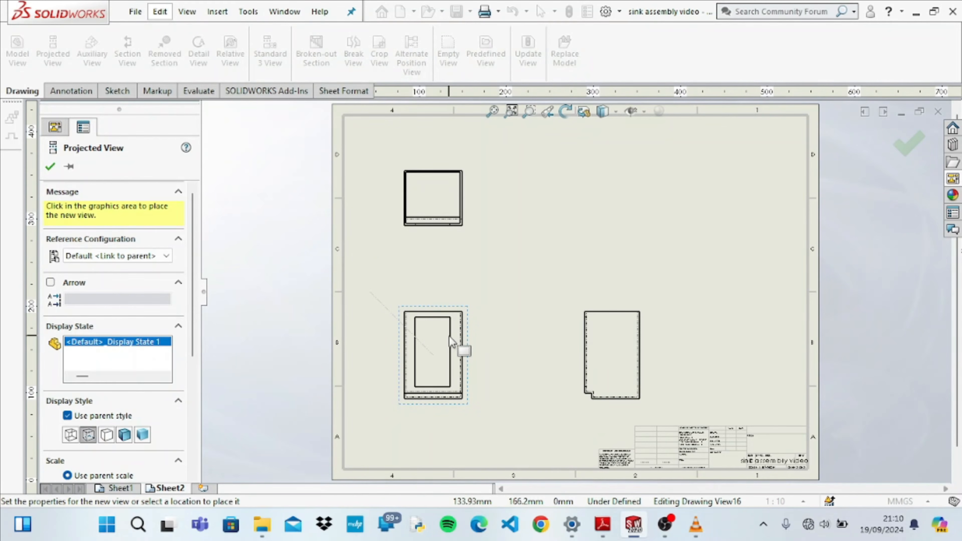
click(642, 235)
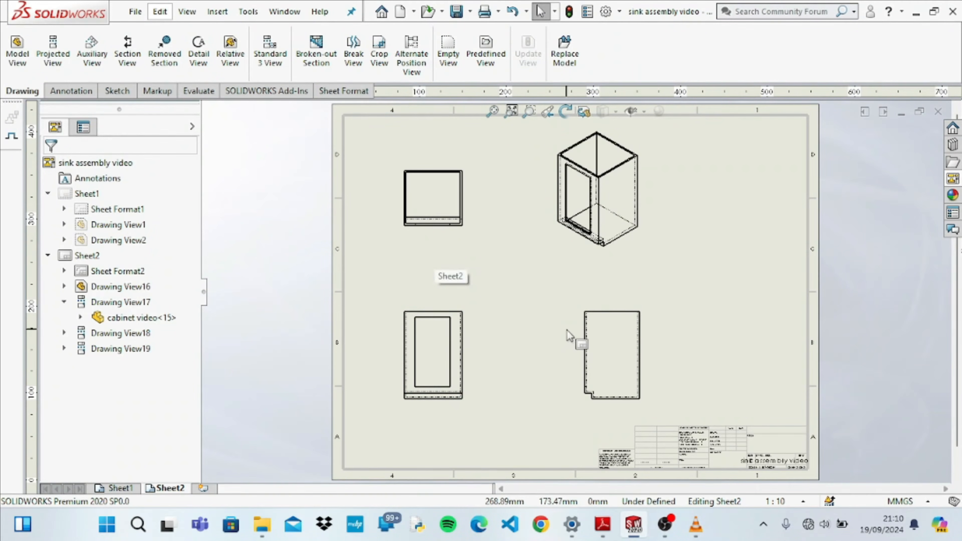
click(51, 54)
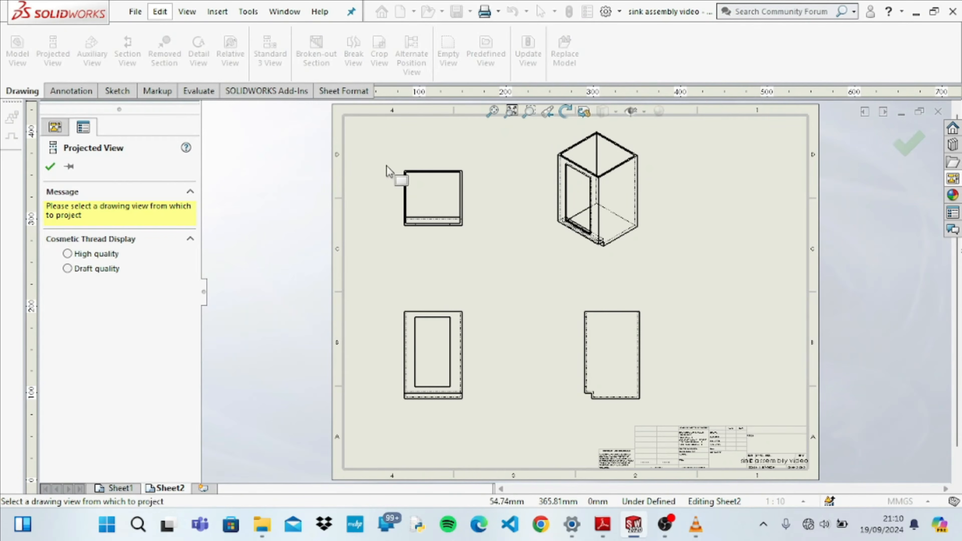
click(437, 200)
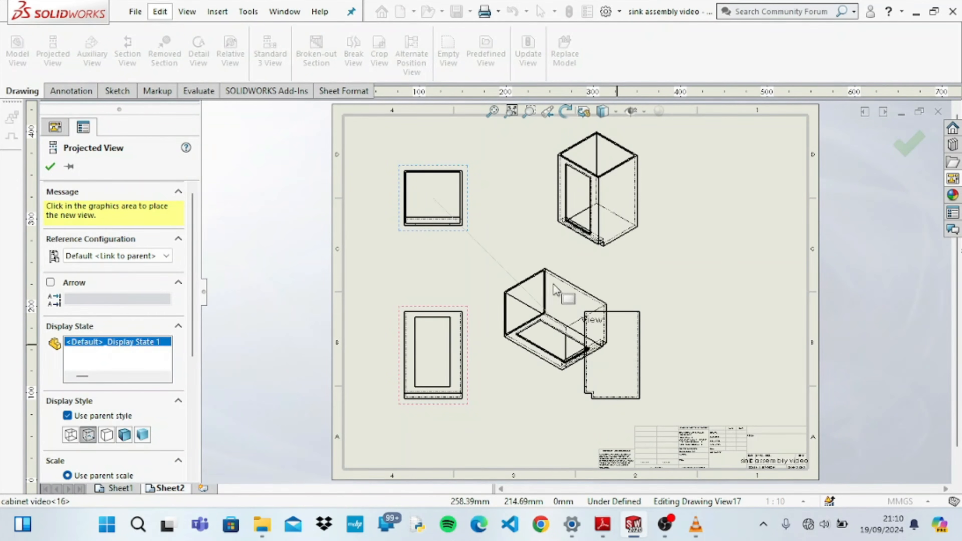
key(Escape)
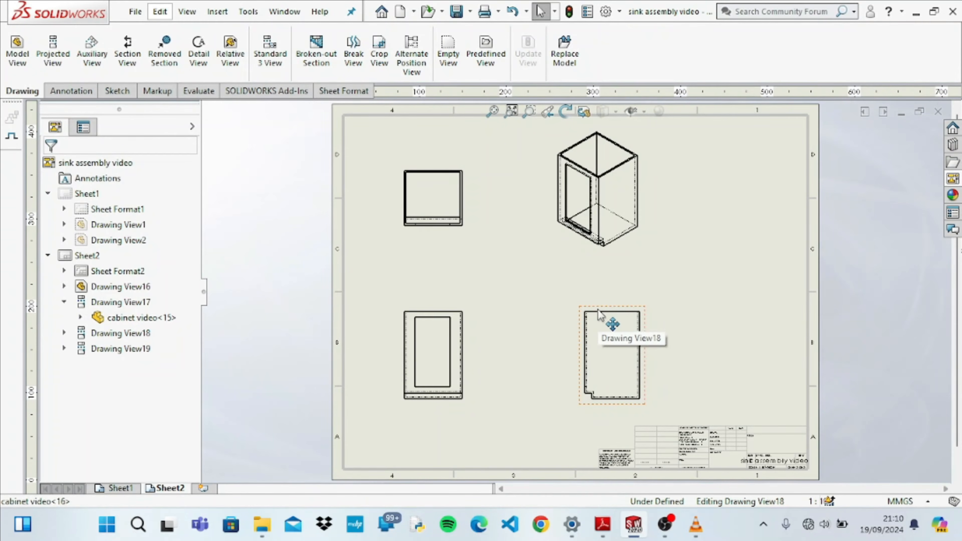
Add a back view projected from the cabinet's right view, placing it in line beyond that view.
click(608, 317)
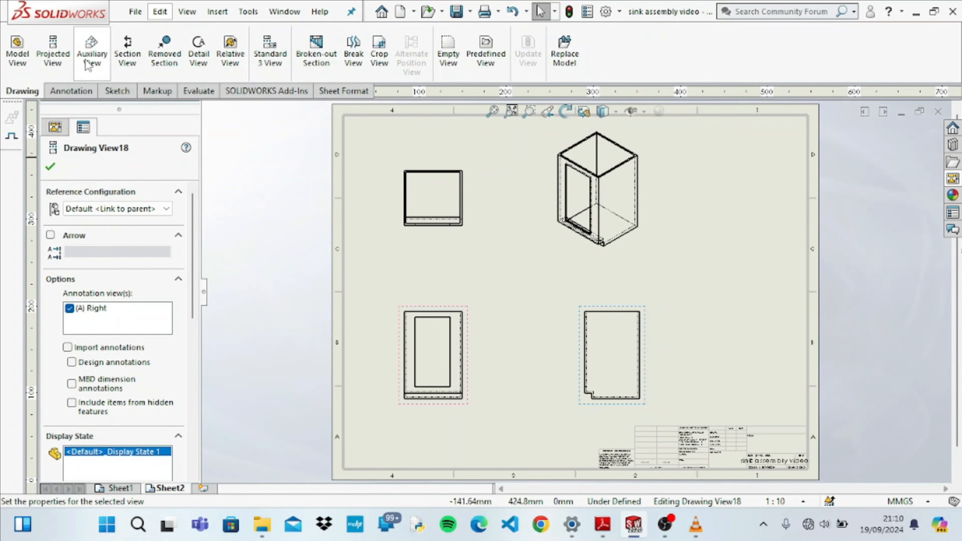
click(53, 51)
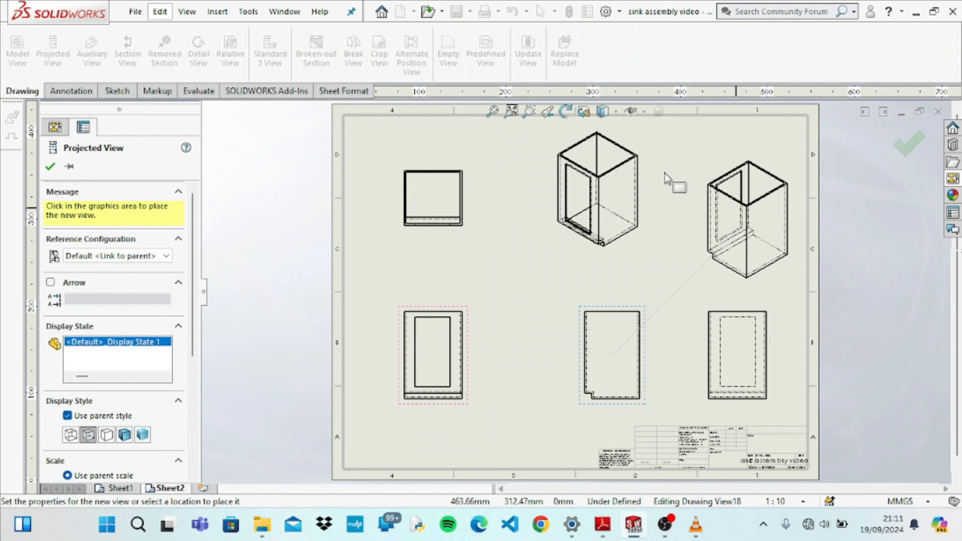
click(587, 392)
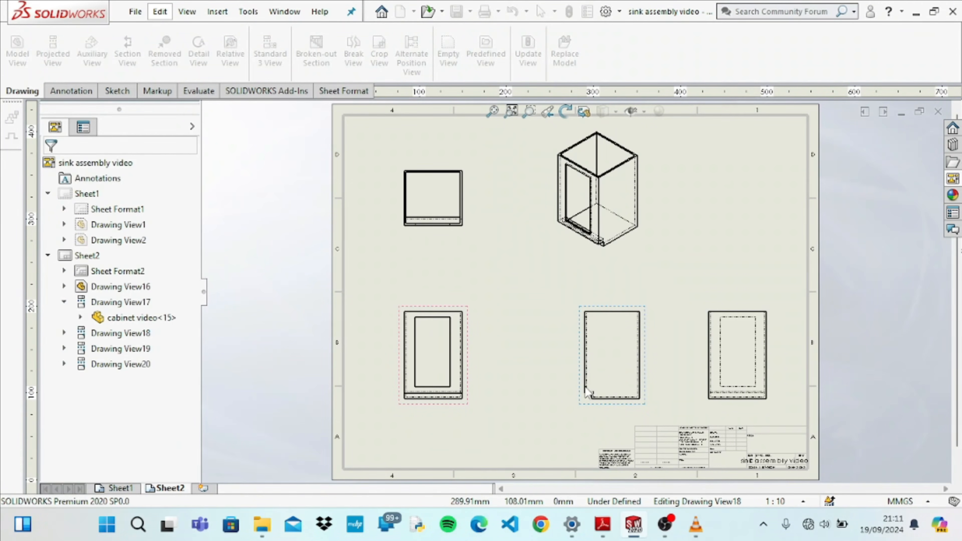
Space out the cabinet views by moving the right view and back view closer to the front view and the isometric view above the back view.
drag(644, 408, 581, 408)
click(764, 396)
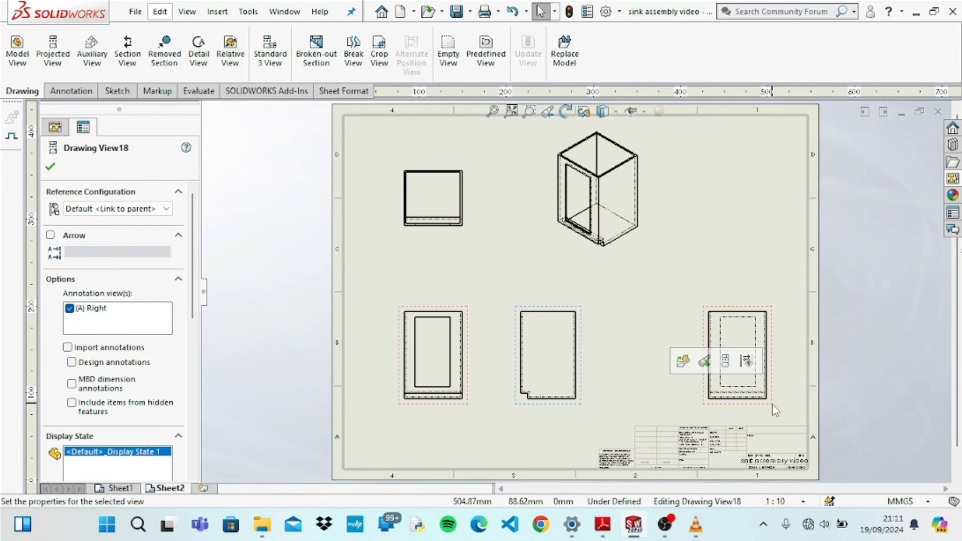
drag(771, 401, 686, 403)
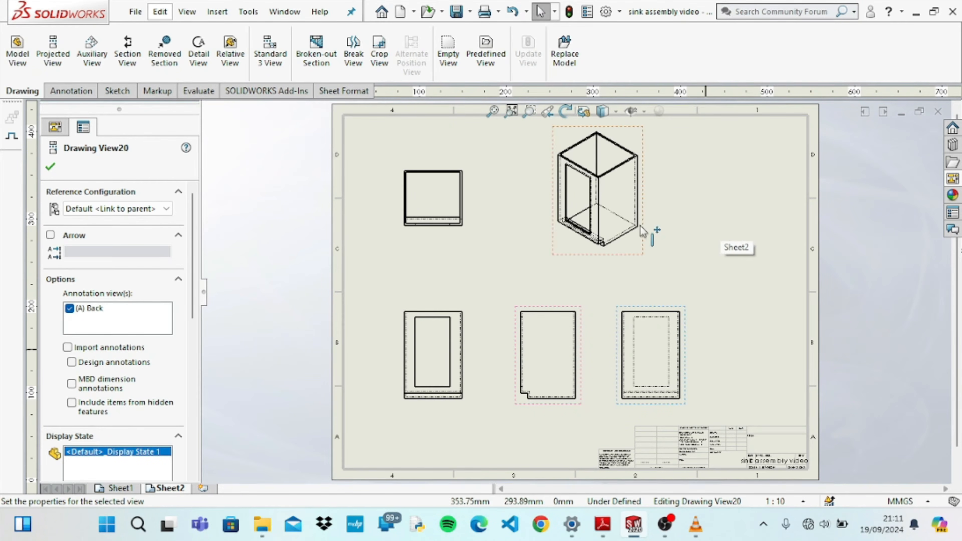
drag(639, 255, 686, 264)
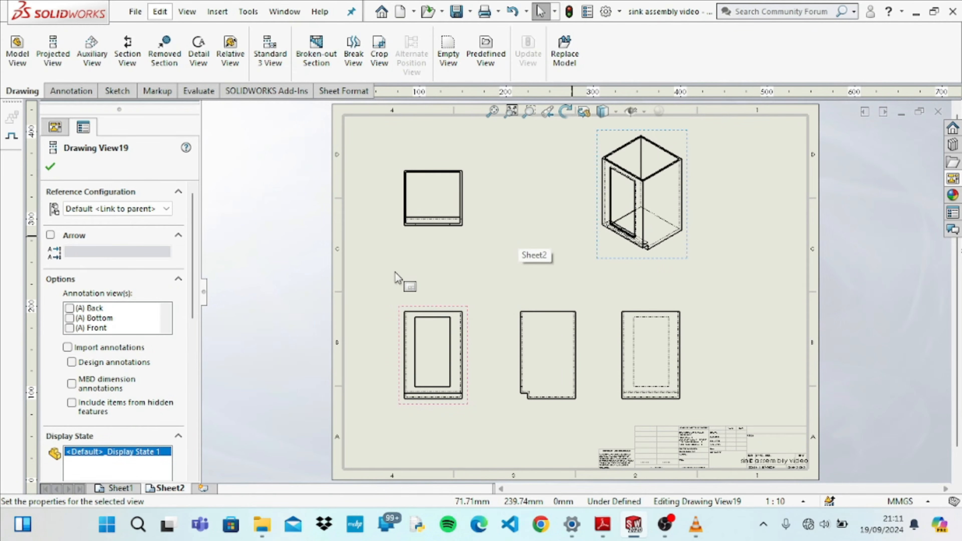
key(space)
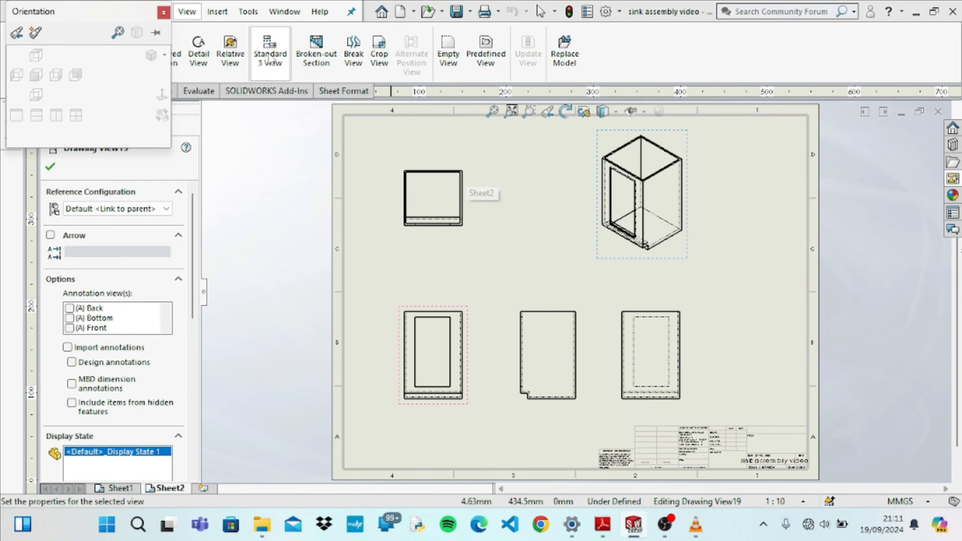
click(164, 13)
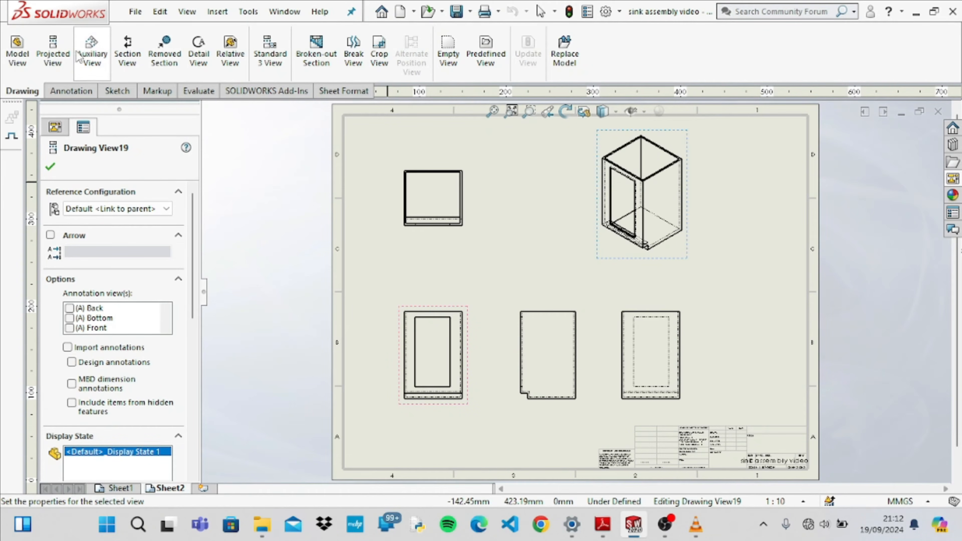
click(71, 91)
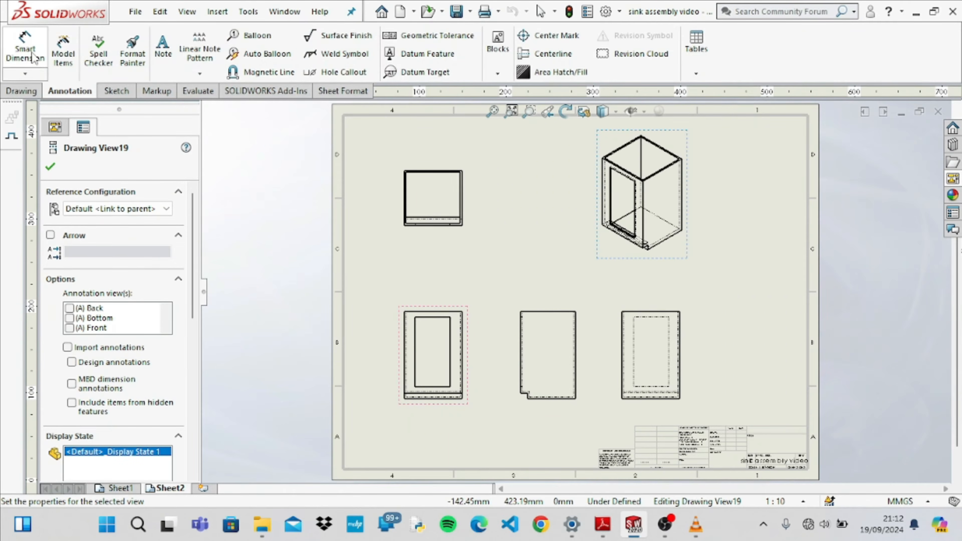
click(24, 47)
click(467, 196)
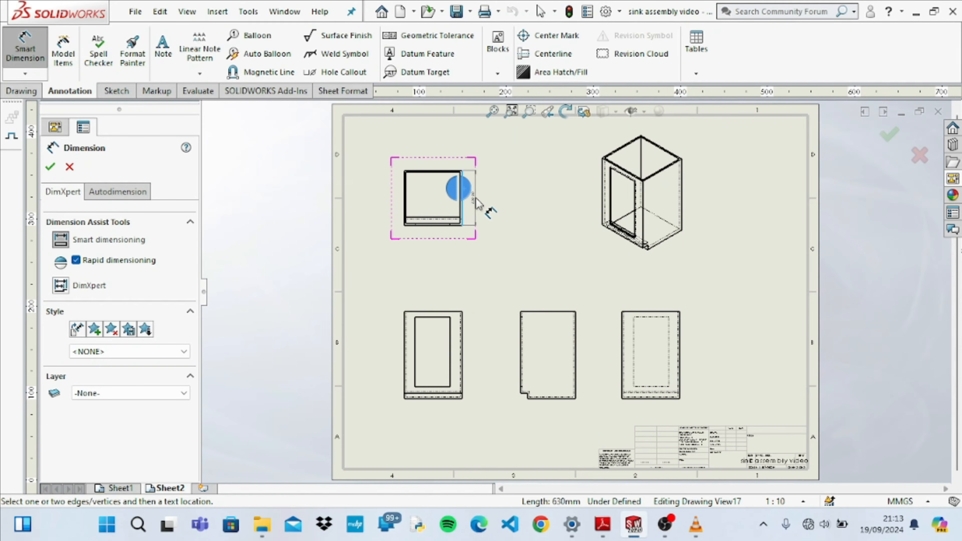
key(Escape)
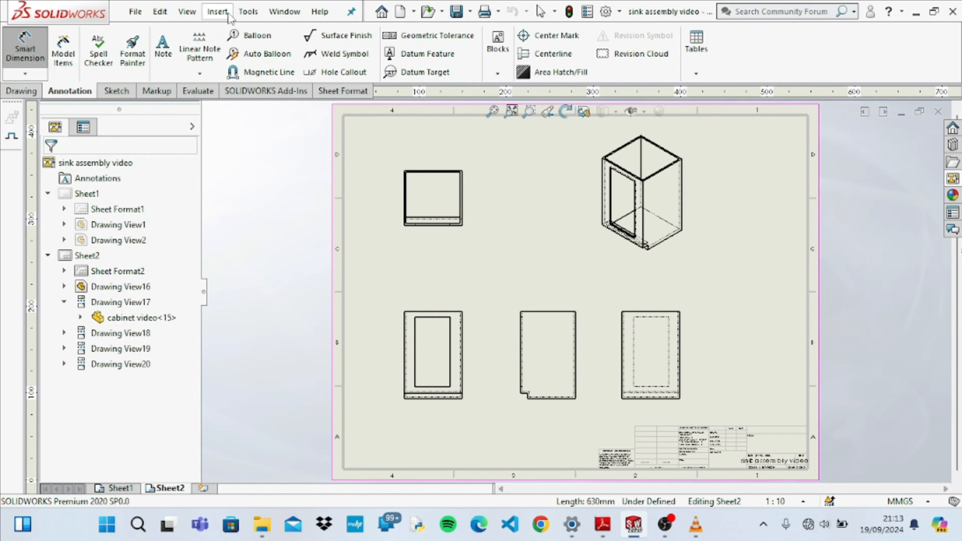
Insert Model Items from the entire model into all views, including dimensions marked and not marked for drawing, with duplicates eliminated.
click(217, 11)
mouse_move(247, 12)
mouse_move(217, 11)
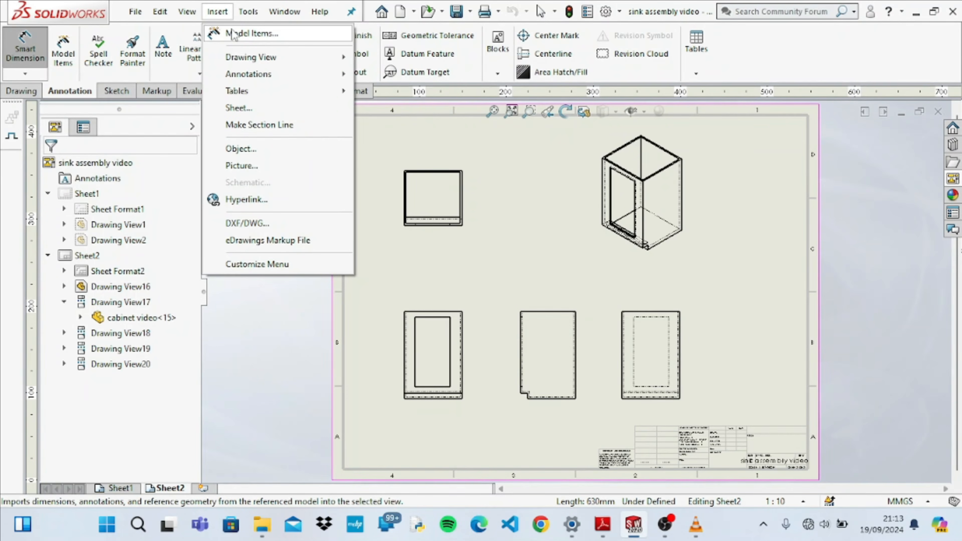
click(243, 32)
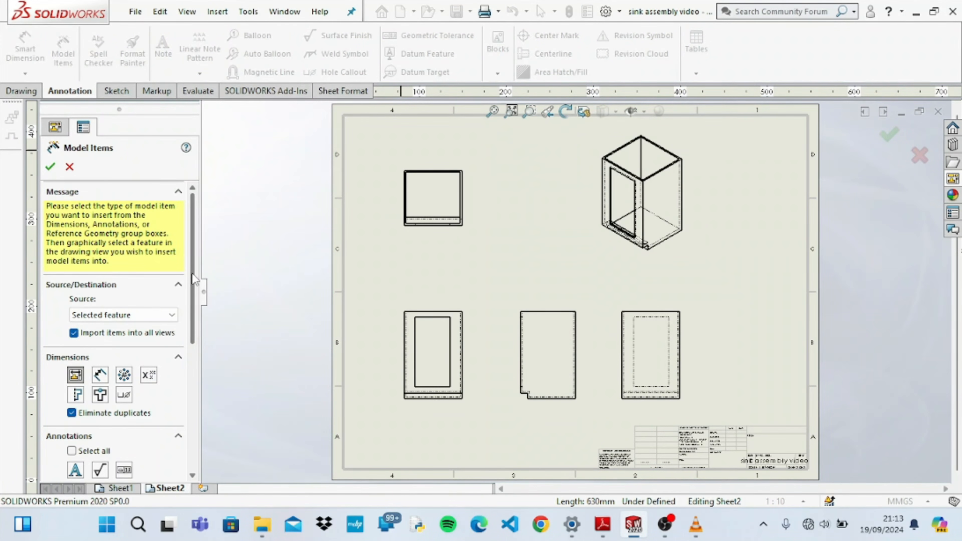
scroll(194, 289, down, 3)
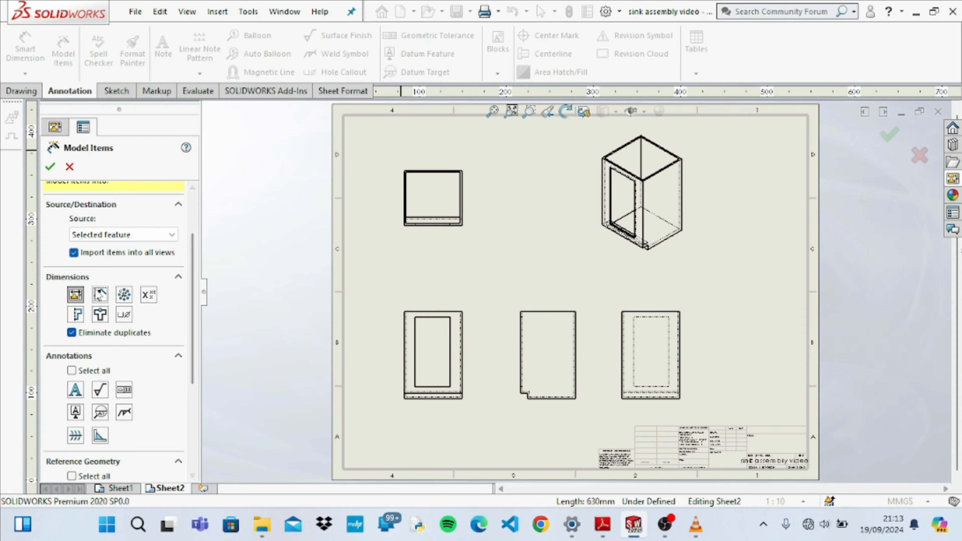
click(101, 296)
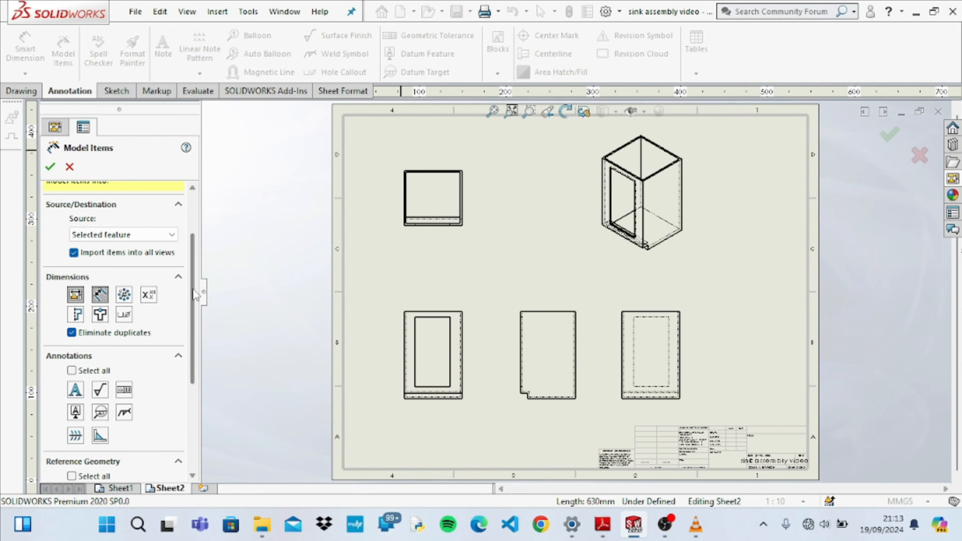
mouse_move(193, 290)
mouse_down()
mouse_move(205, 371)
mouse_move(194, 382)
mouse_move(202, 197)
mouse_up()
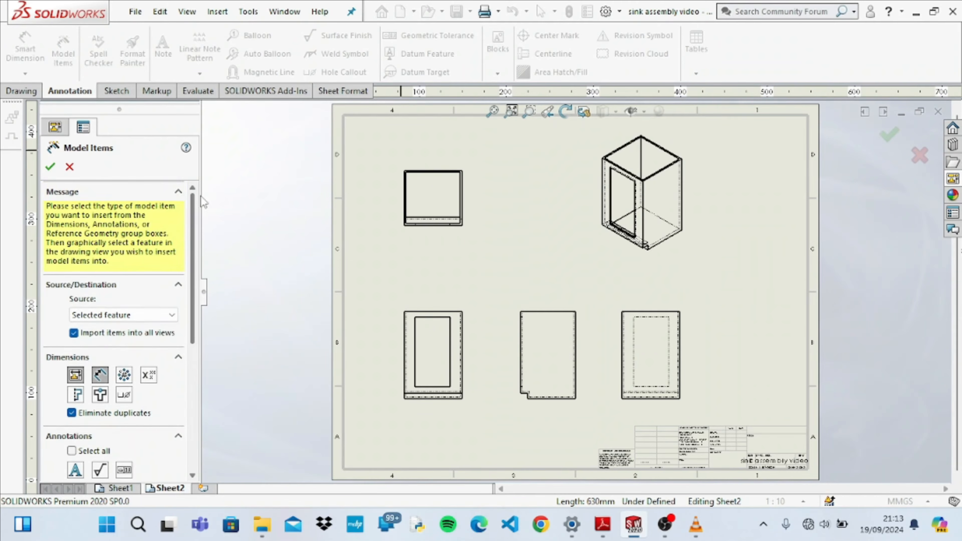
click(57, 171)
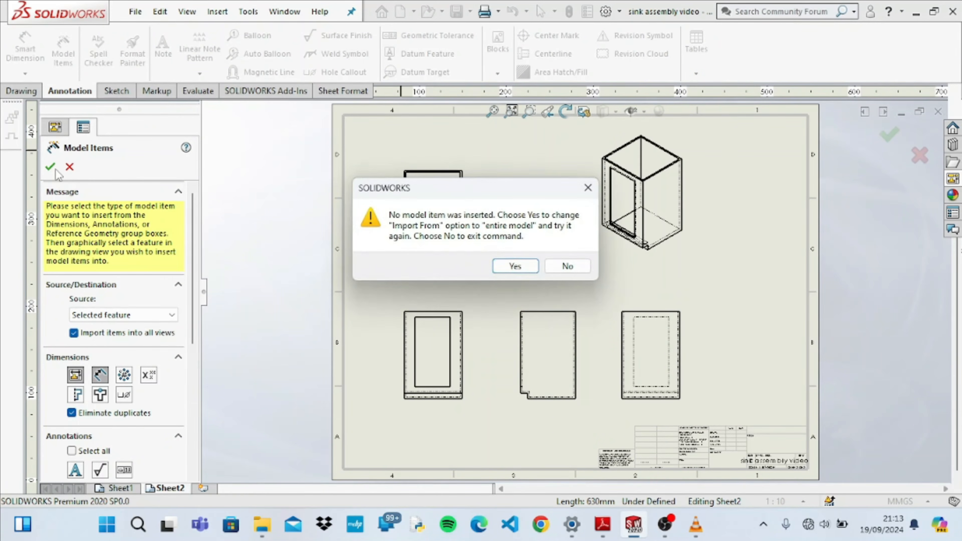
click(511, 264)
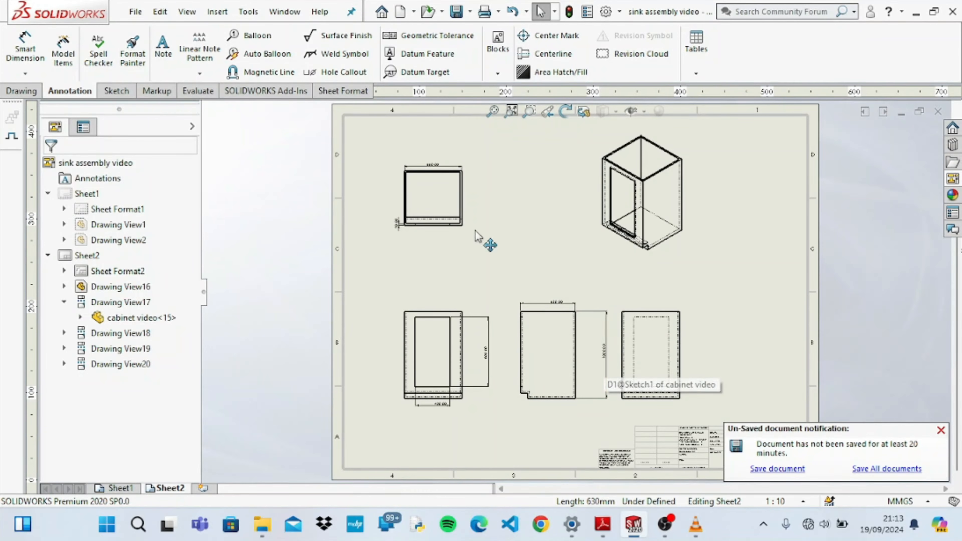
Examine the properties of the cabinet top view's overall width dimension and inspect its text up close.
click(431, 170)
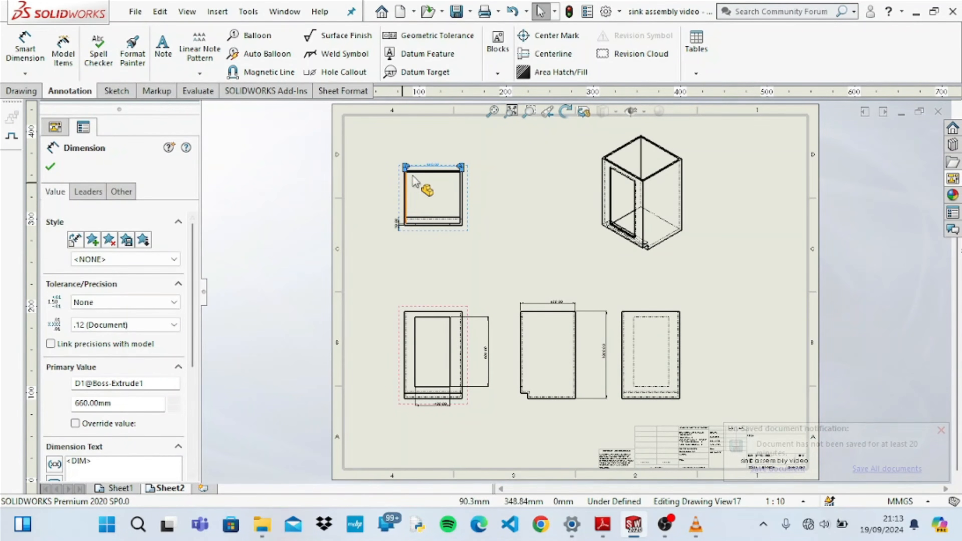
click(436, 165)
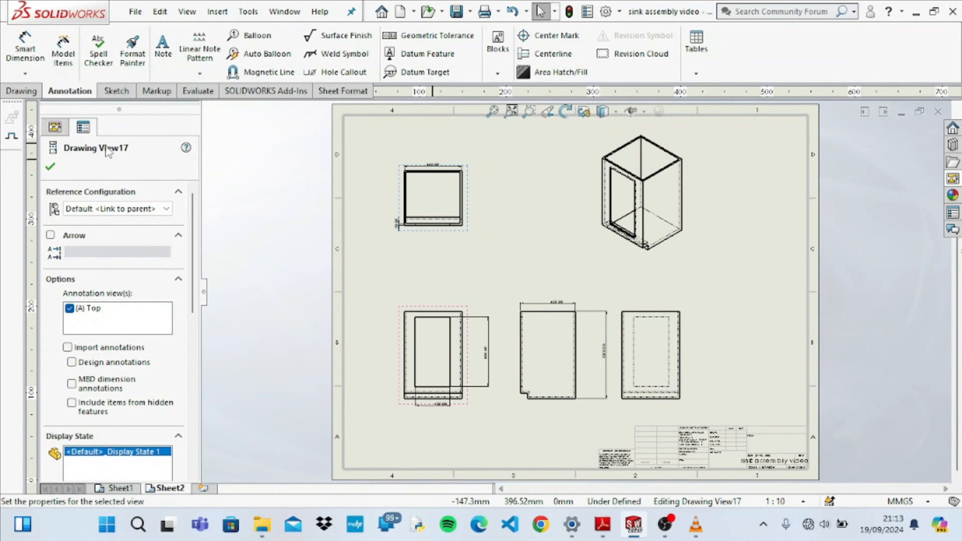
click(436, 166)
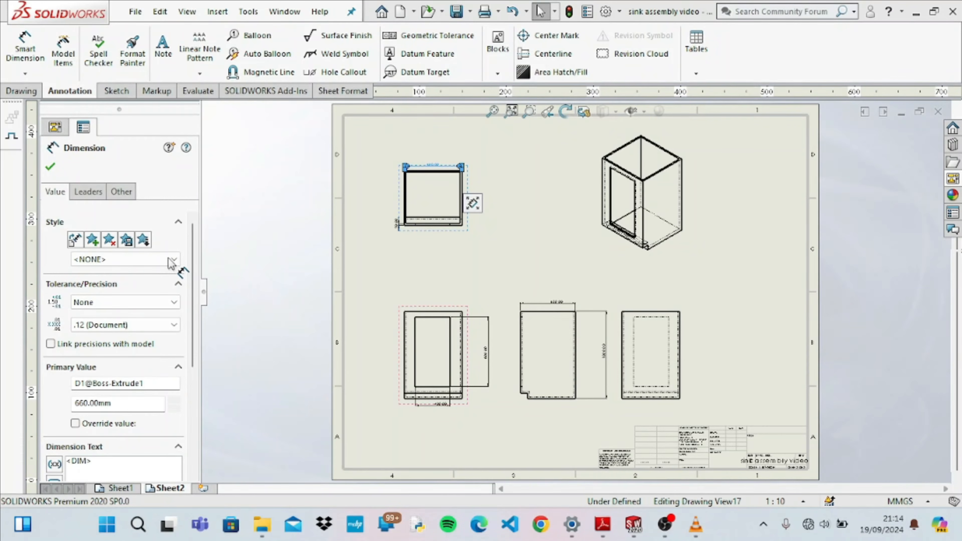
scroll(193, 269, down, 3)
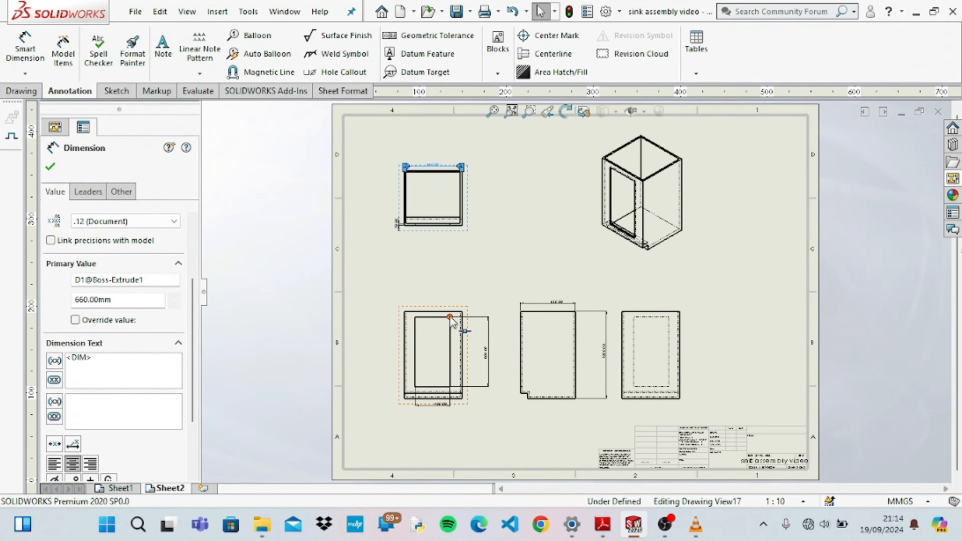
key(Escape)
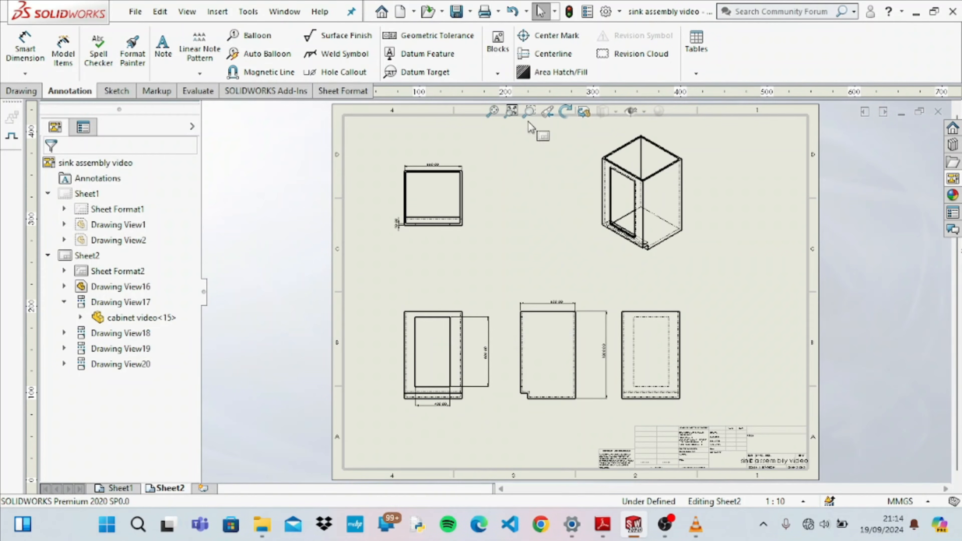
click(529, 111)
drag(508, 279, 597, 322)
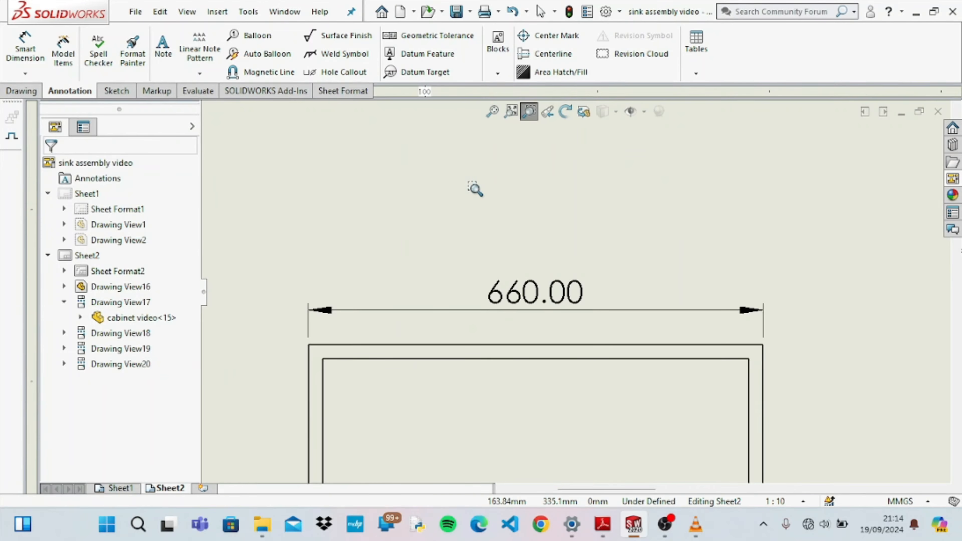
key(Escape)
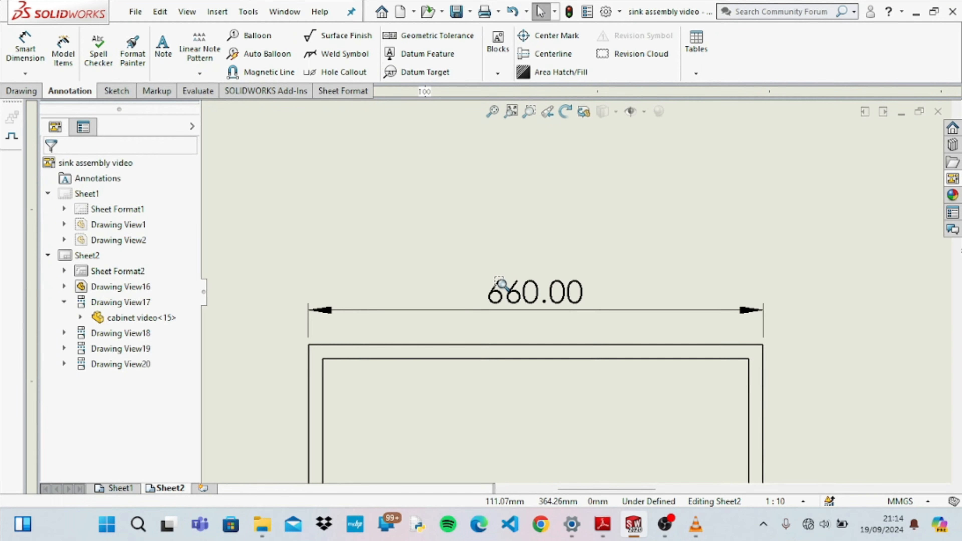
Override the document font on the cabinet top view's overall width dimension and set its text height to 7 mm.
click(560, 297)
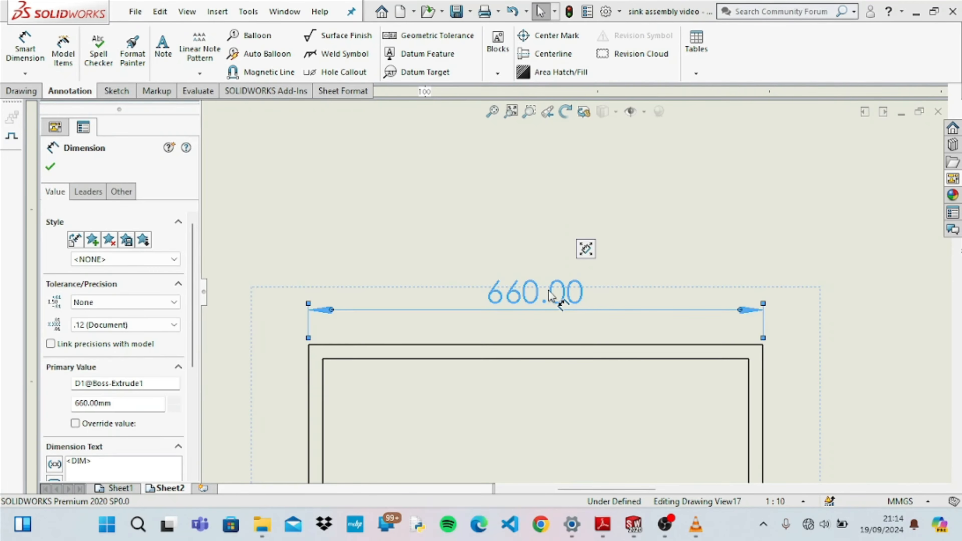
double_click(556, 290)
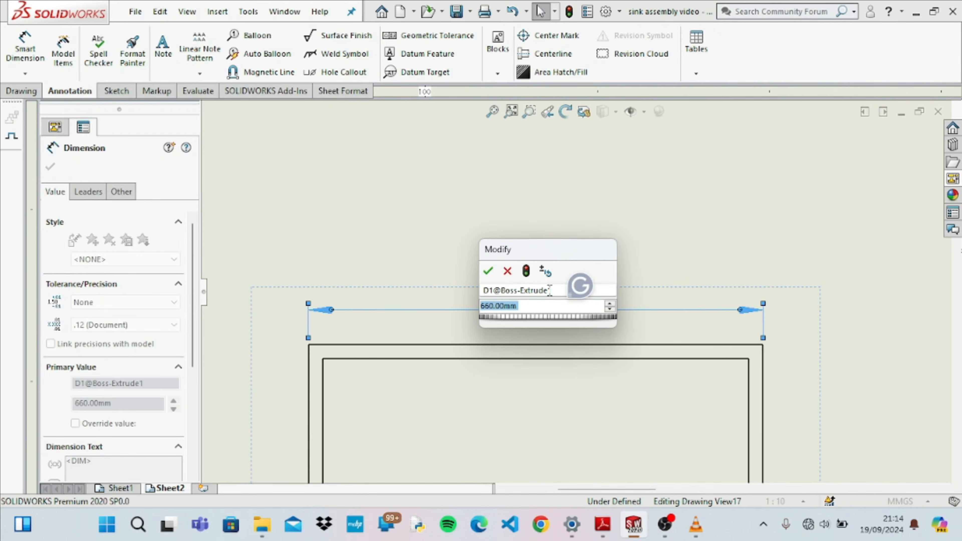
click(488, 271)
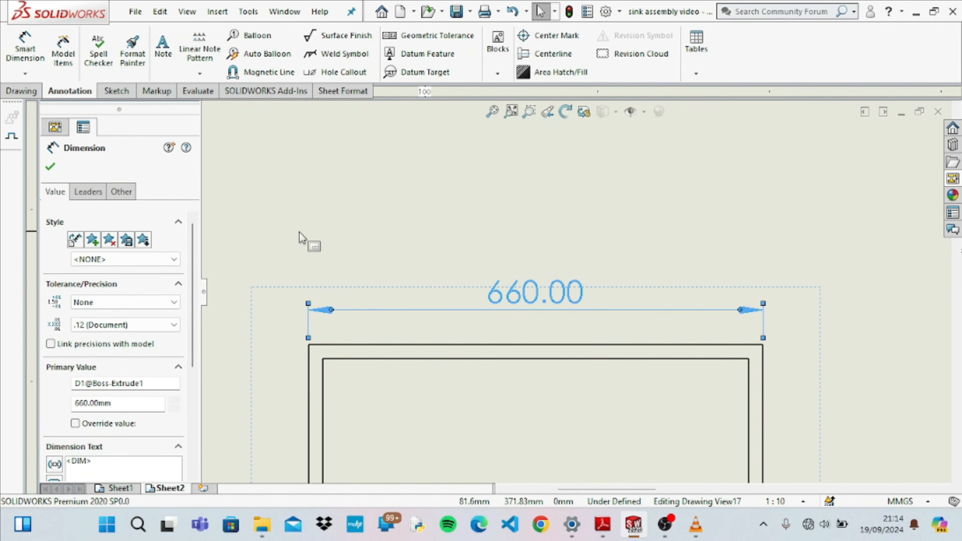
click(121, 192)
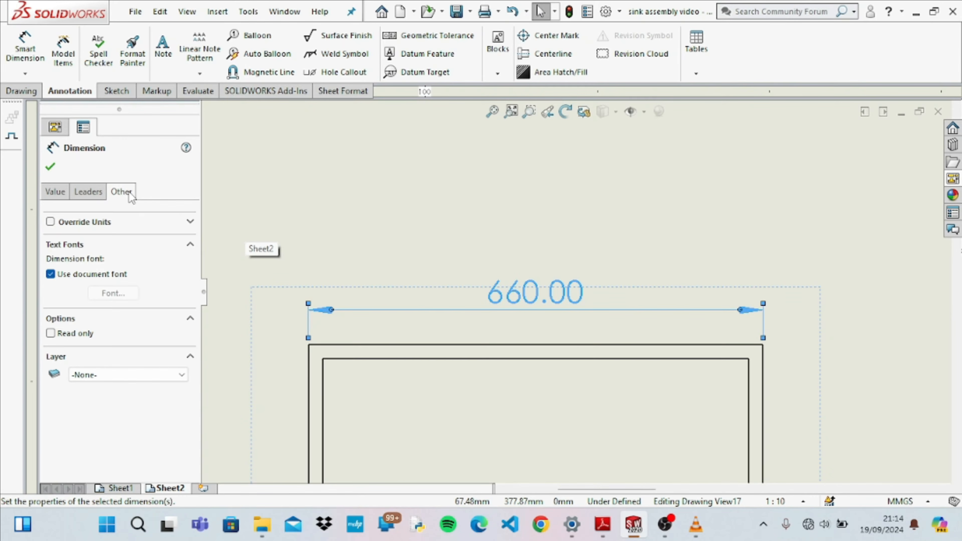
click(51, 274)
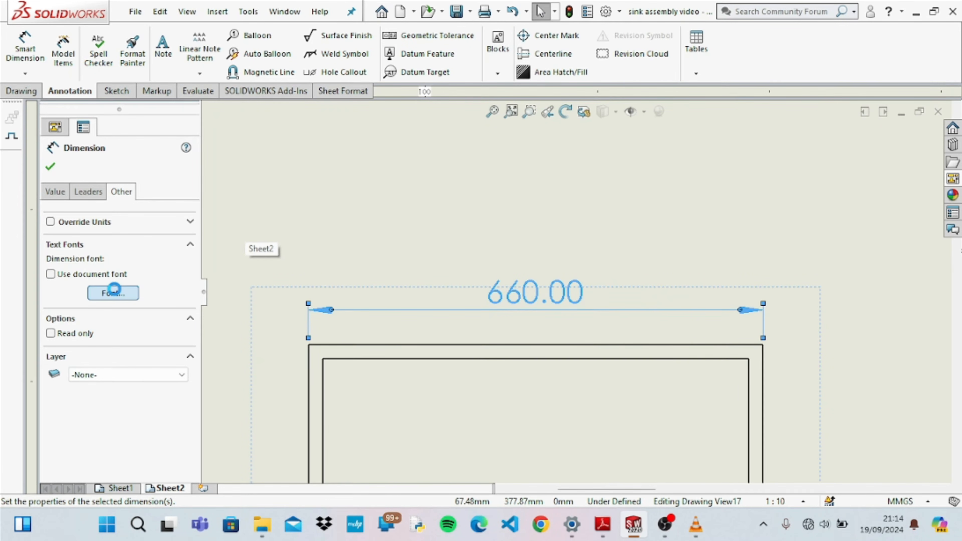
click(114, 292)
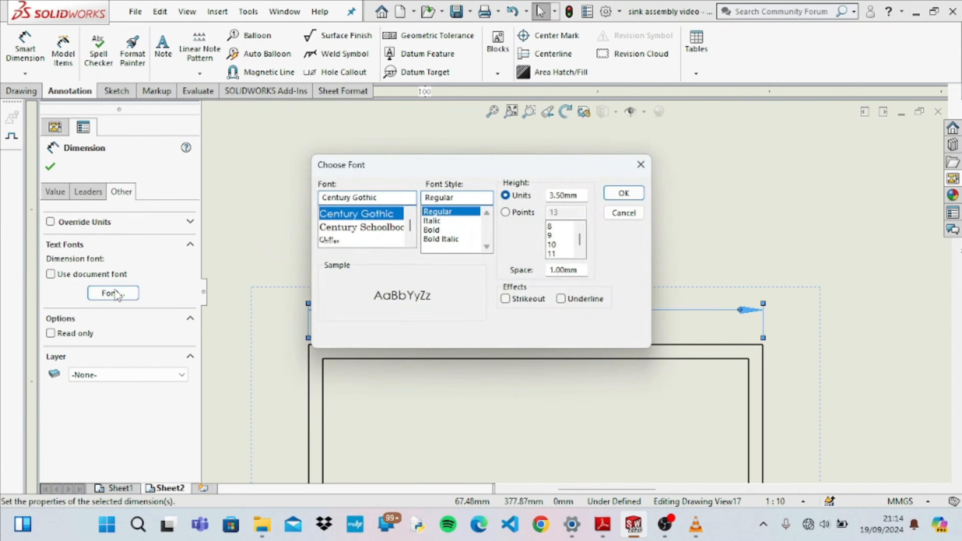
double_click(578, 195)
text(7)
key(Return)
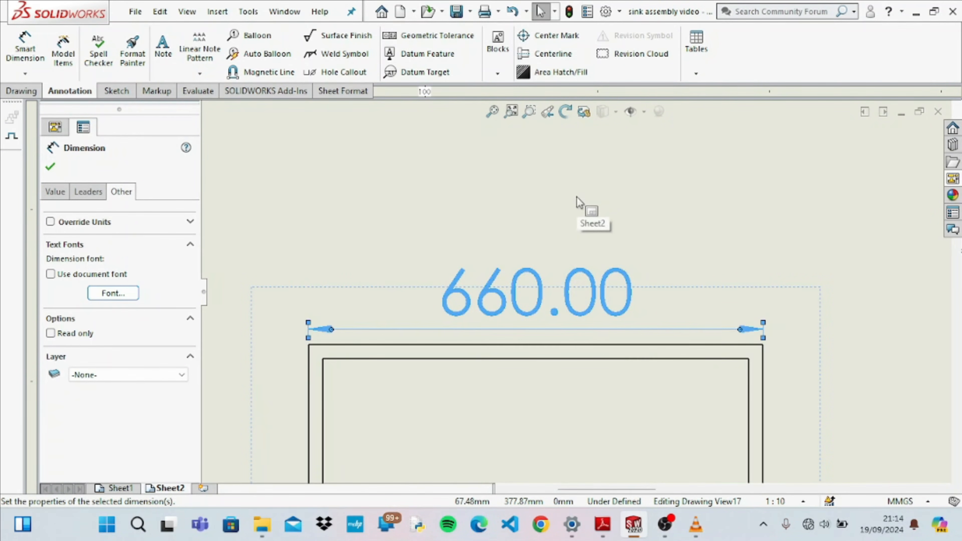
click(443, 195)
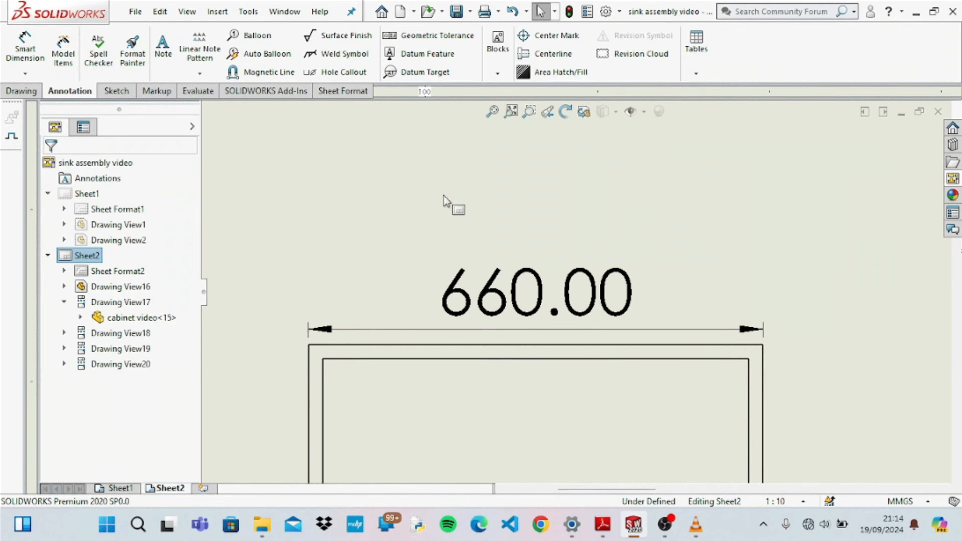
Override the document font on the top view's wall thickness dimension and set its text height to 7 mm.
key(f)
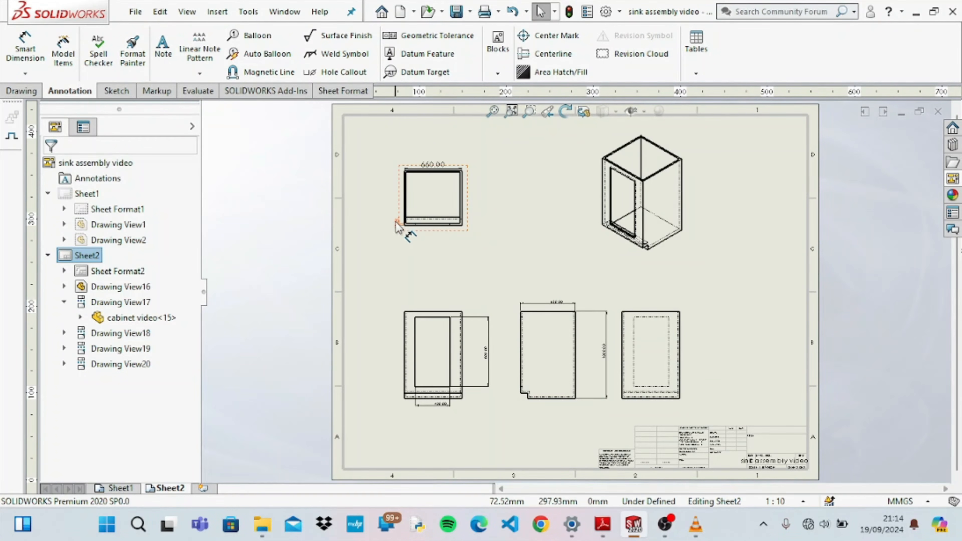
click(398, 224)
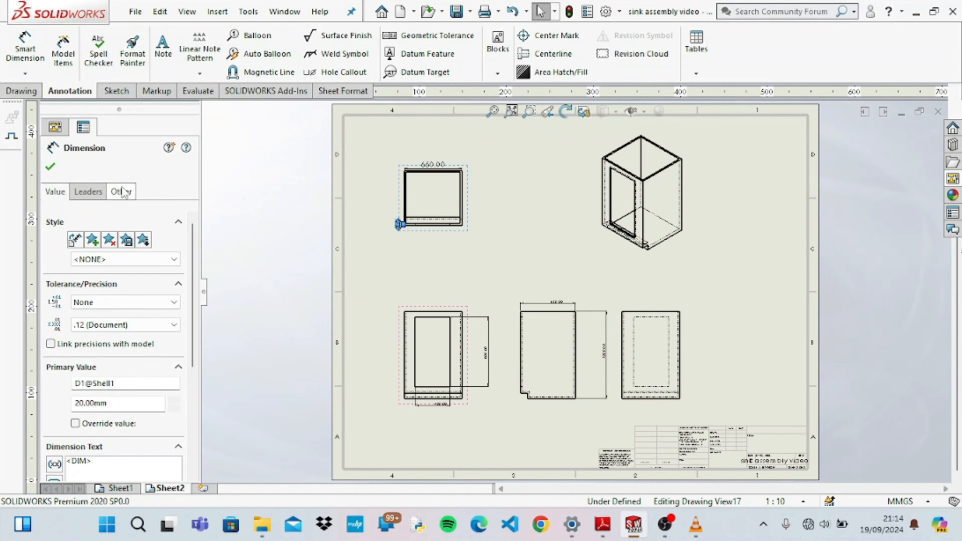
click(121, 190)
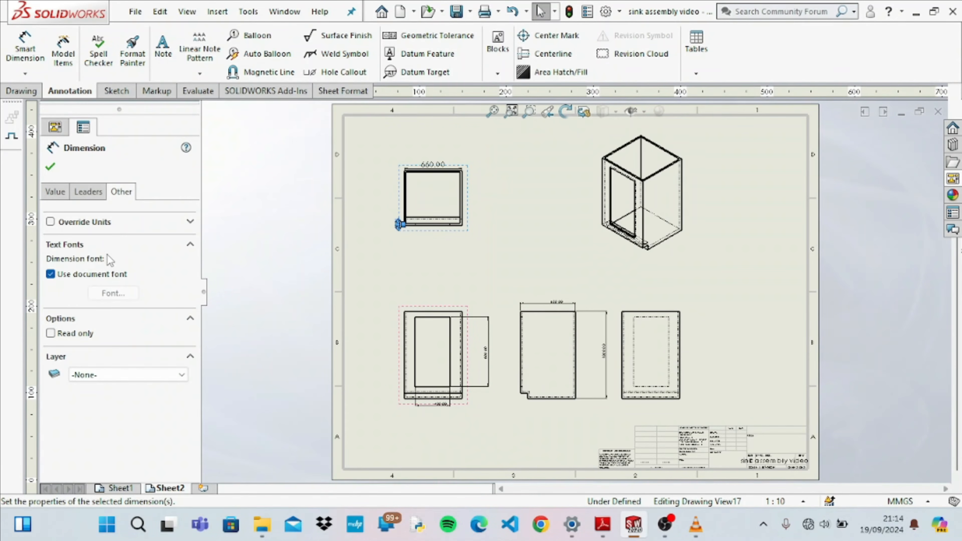
click(50, 274)
click(100, 293)
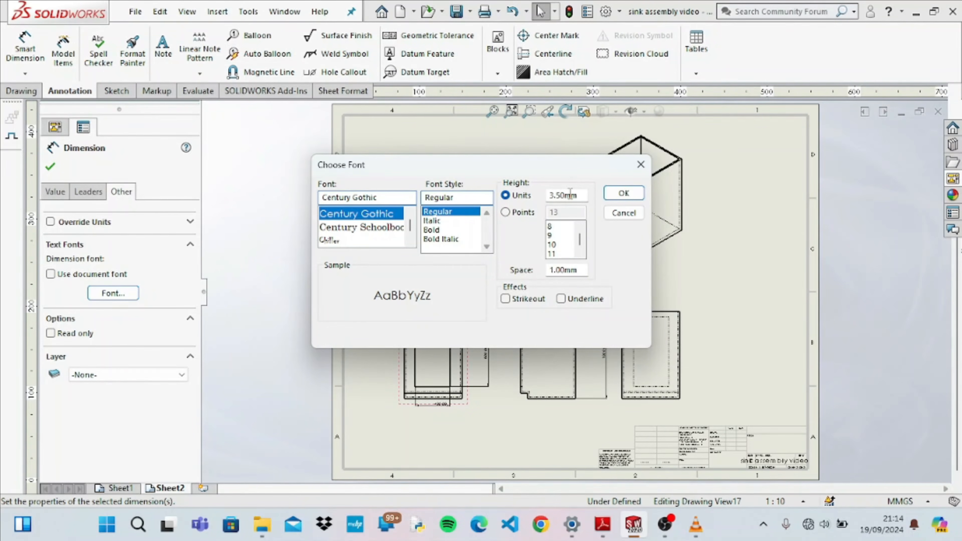
double_click(579, 194)
text(7)
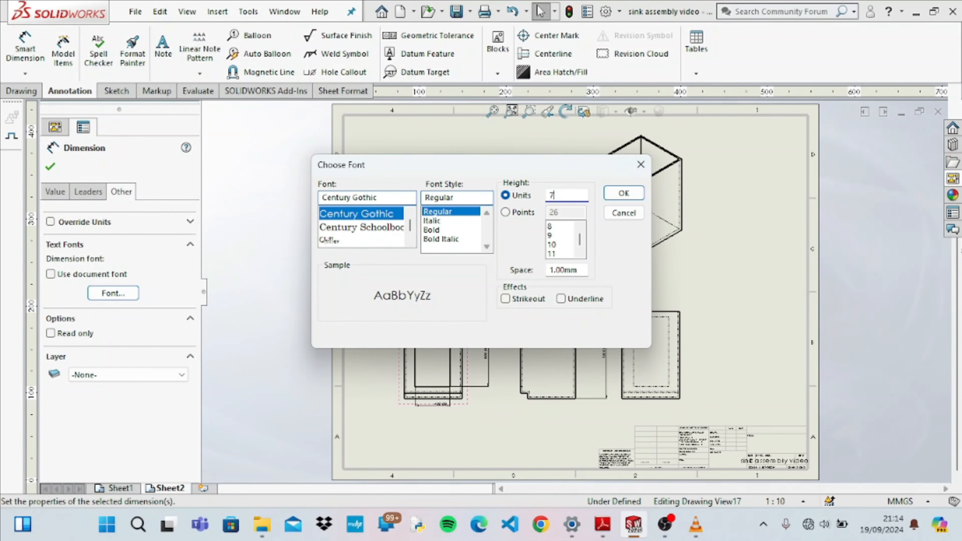
click(632, 194)
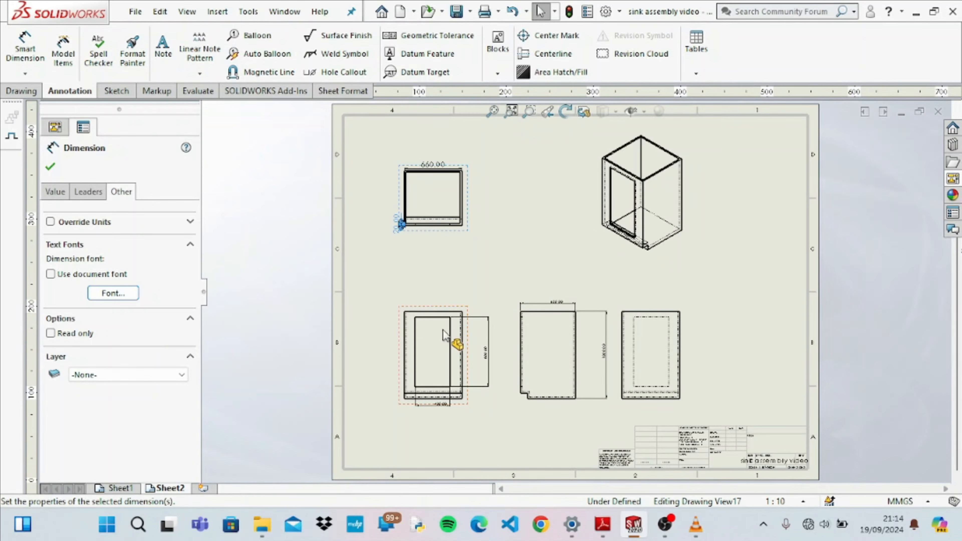
Override the document font on the front view's door opening height dimension and set its text height to 7 mm.
click(483, 352)
click(486, 352)
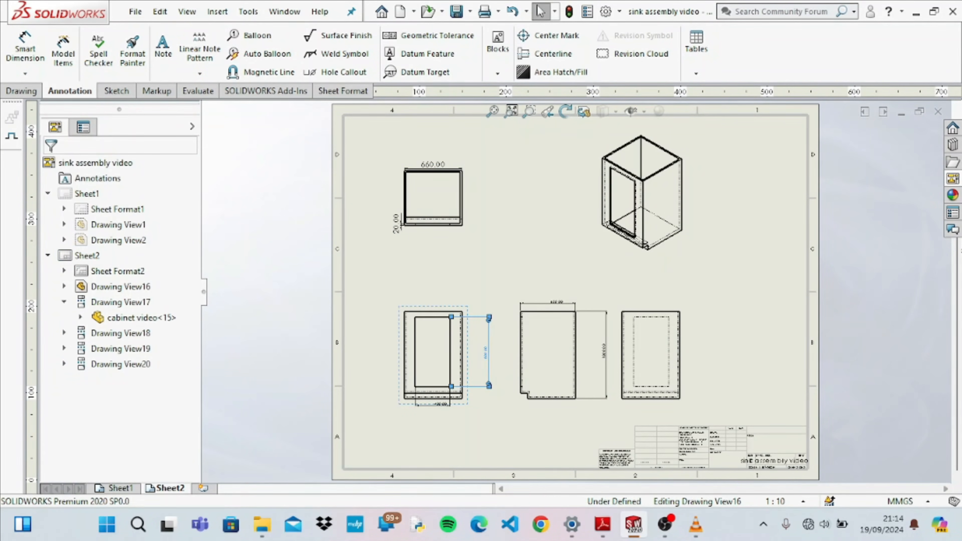
click(121, 191)
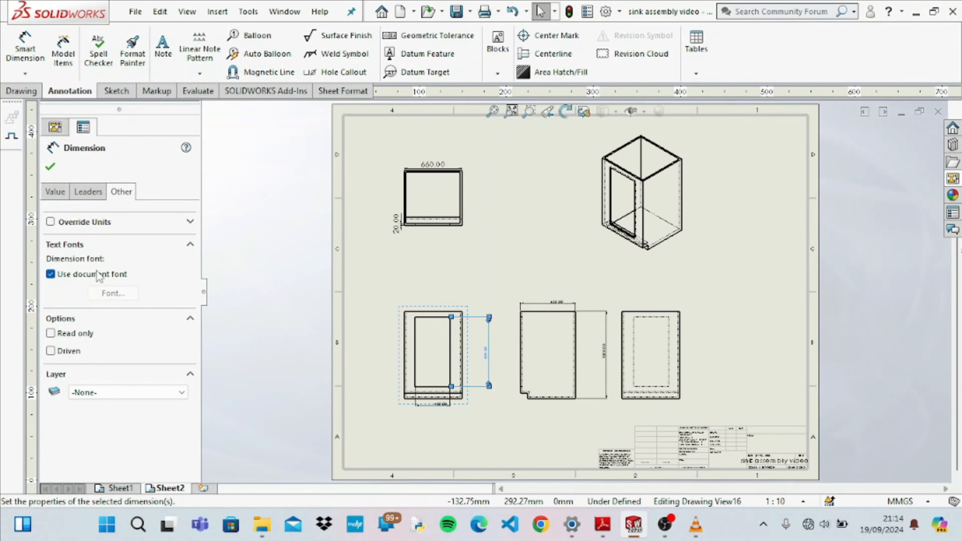
click(51, 274)
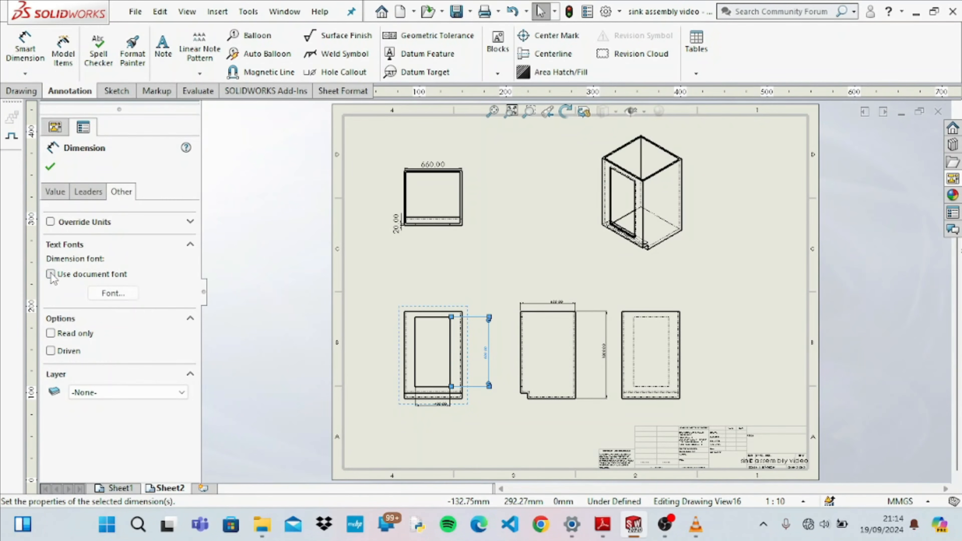
click(108, 293)
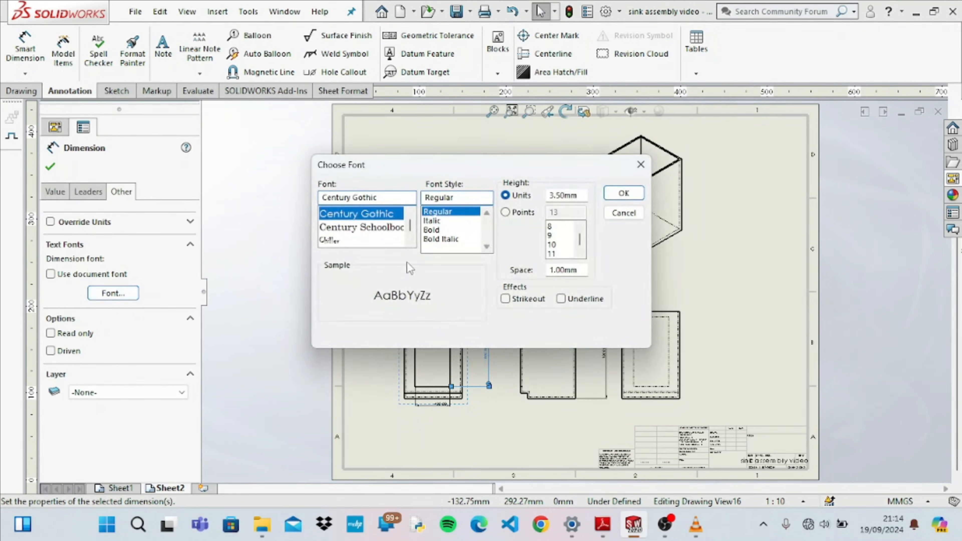
double_click(579, 196)
text(7)
click(640, 192)
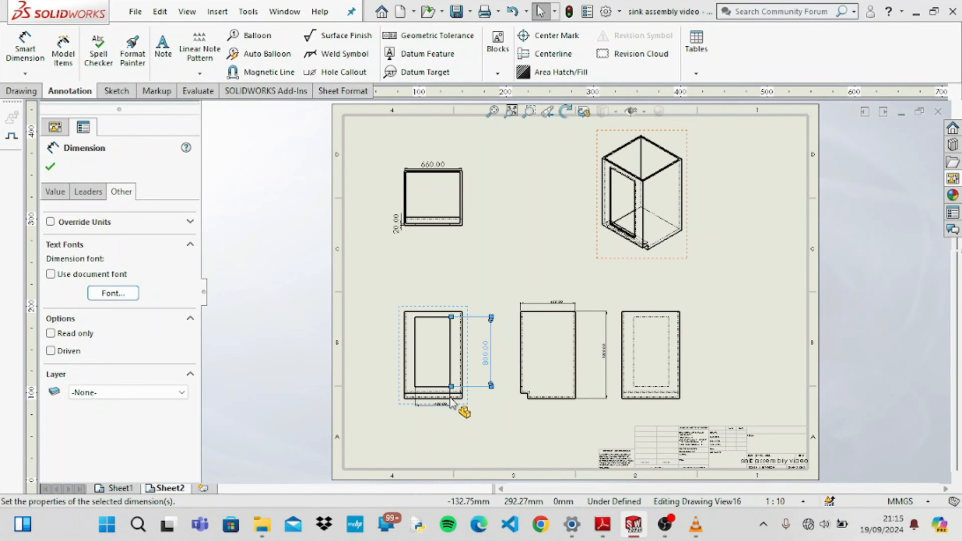
Override the document font on the front view's door opening width dimension and set its text height to 7 mm.
click(443, 407)
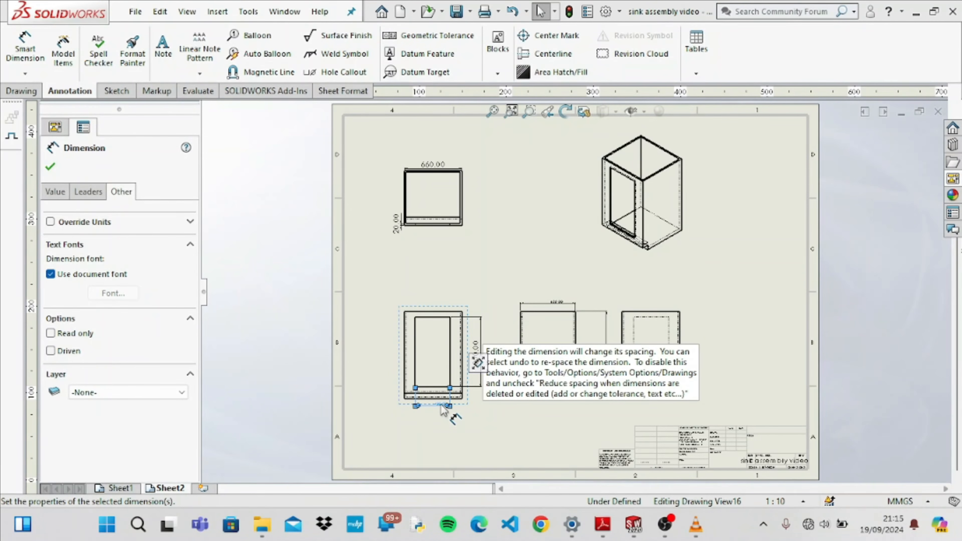
click(50, 274)
click(110, 293)
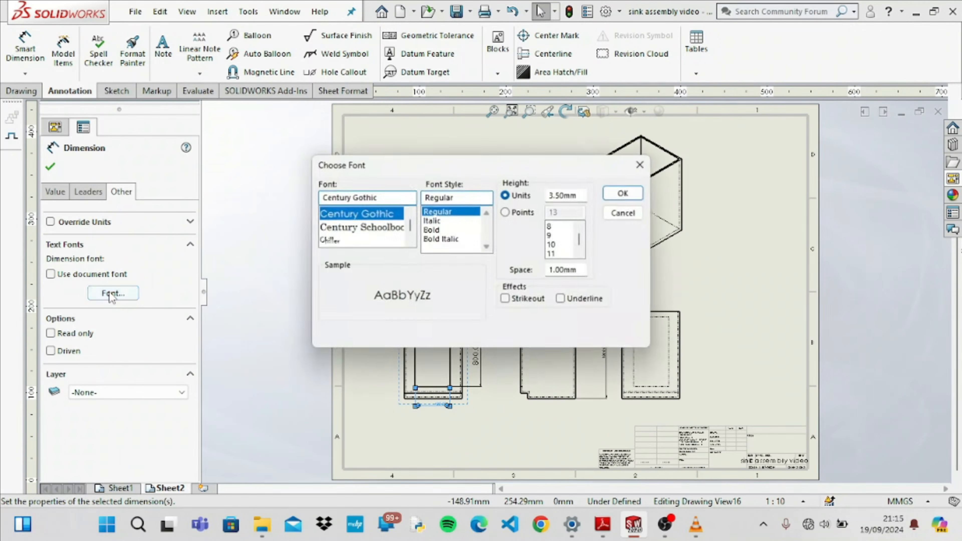
double_click(576, 193)
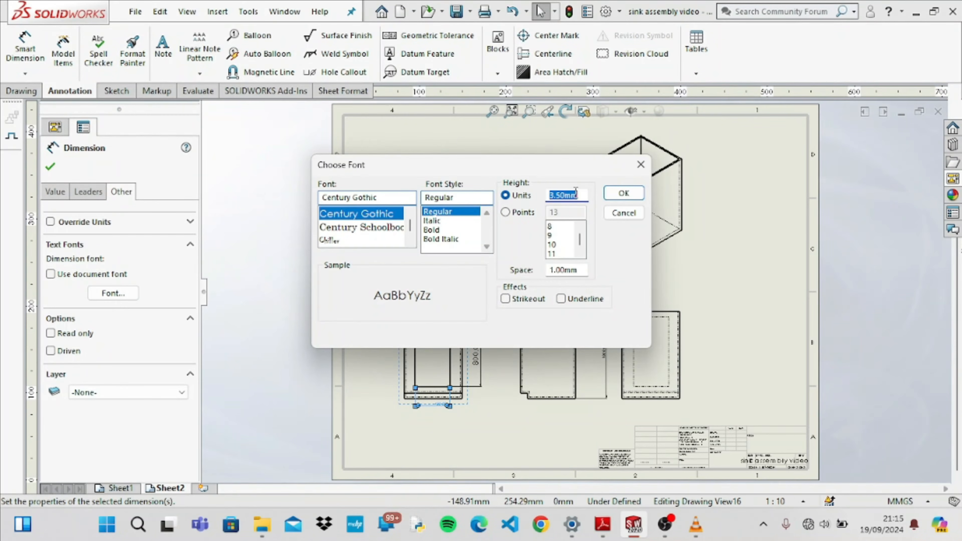
text(7)
key(Return)
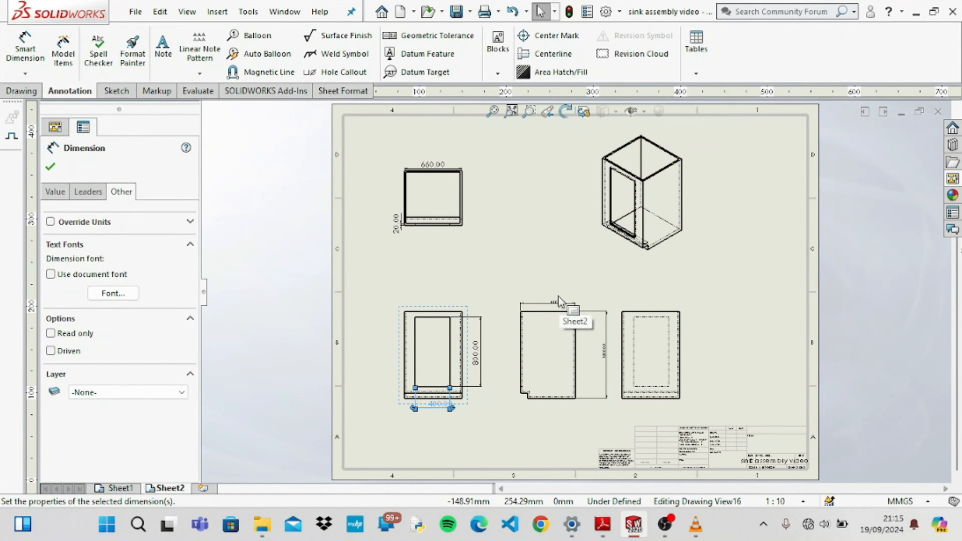
Override the document font on the right view's overall depth dimension and set its text height to 7 mm.
click(557, 306)
click(557, 305)
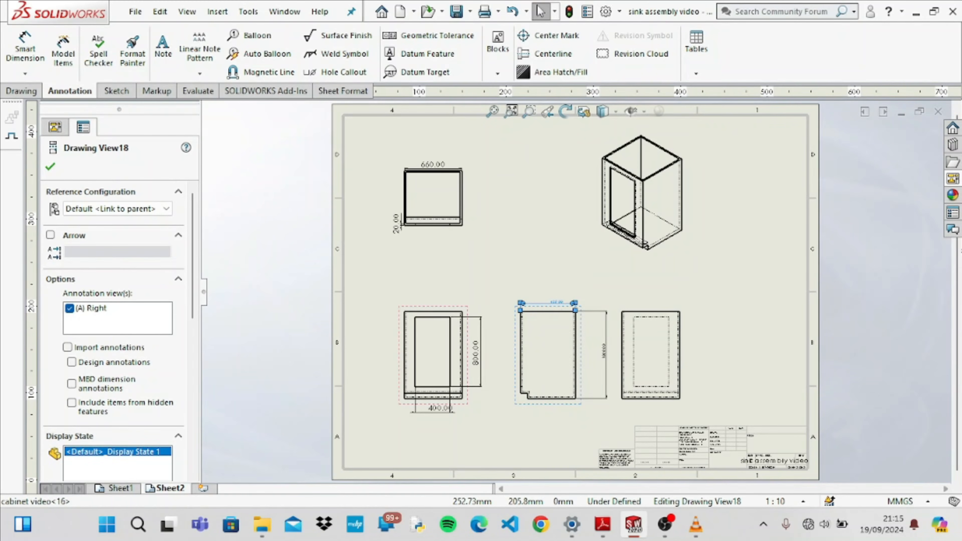
click(125, 193)
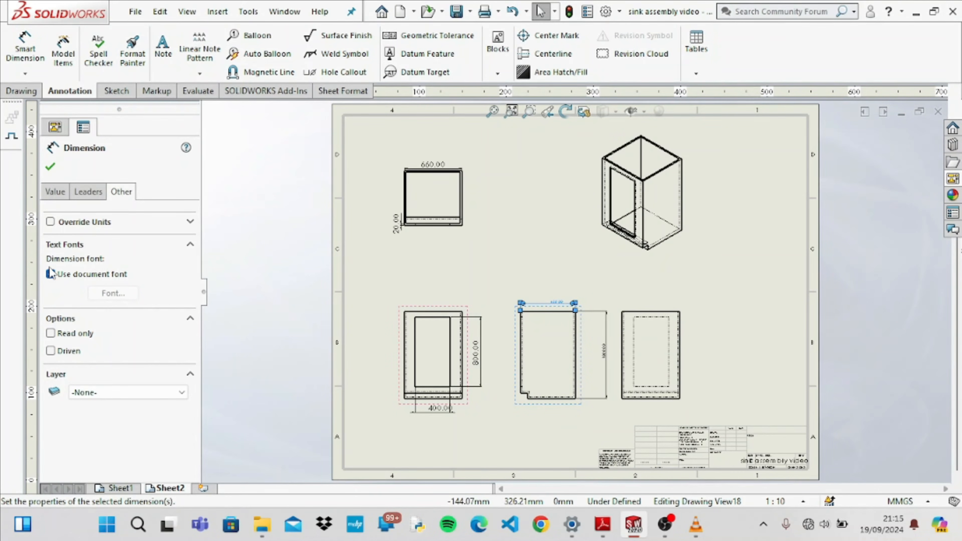
click(51, 274)
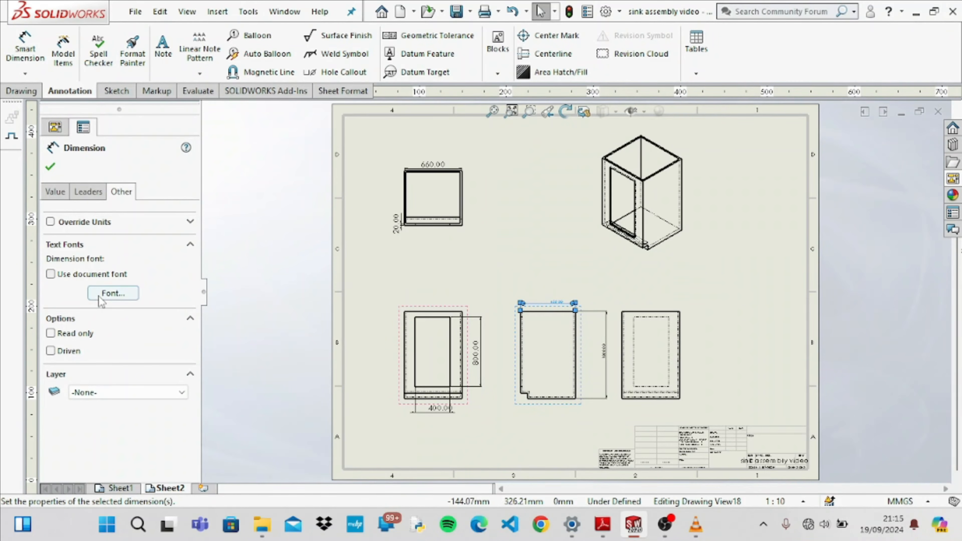
click(110, 293)
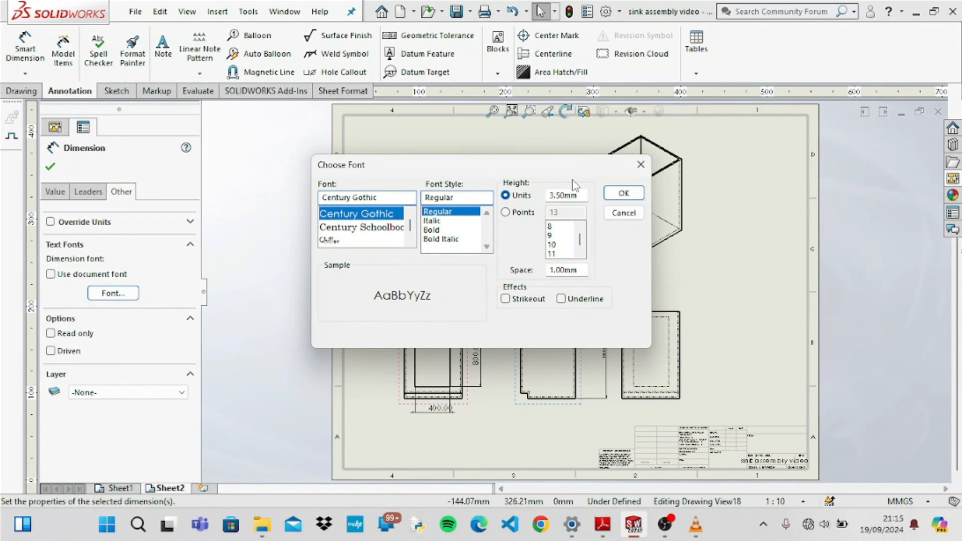
double_click(581, 194)
text(7)
click(623, 194)
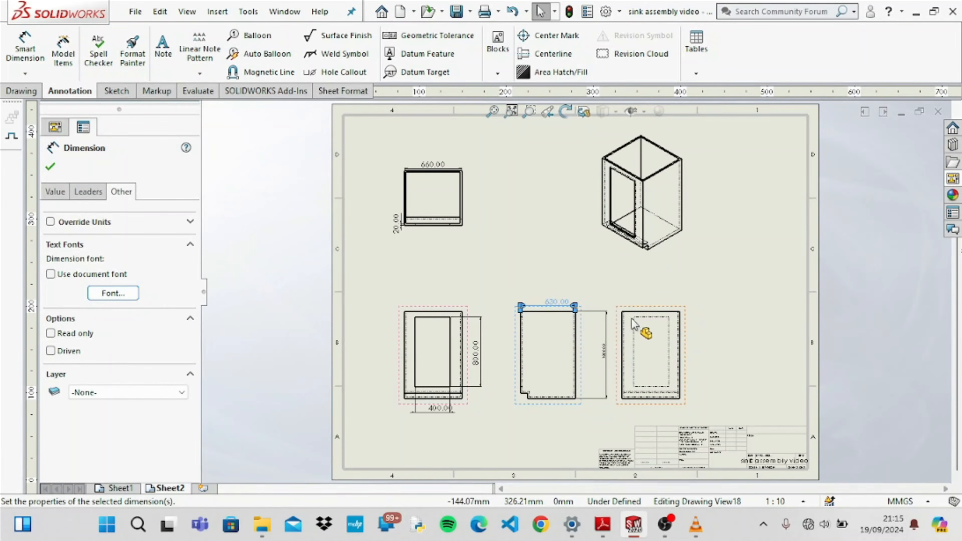
Override the document font on the right view's overall height dimension and enlarge its text to match the other dimensions.
click(599, 344)
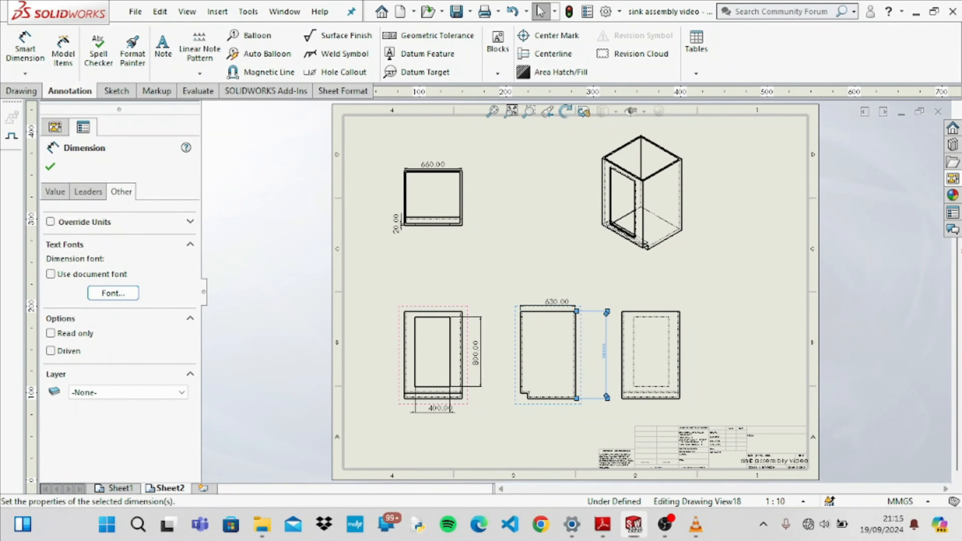
double_click(602, 350)
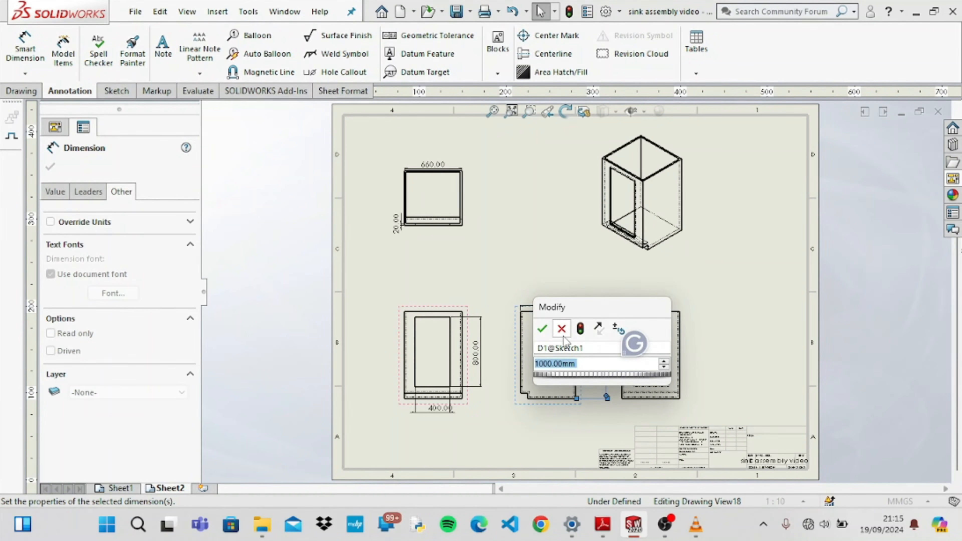
click(561, 328)
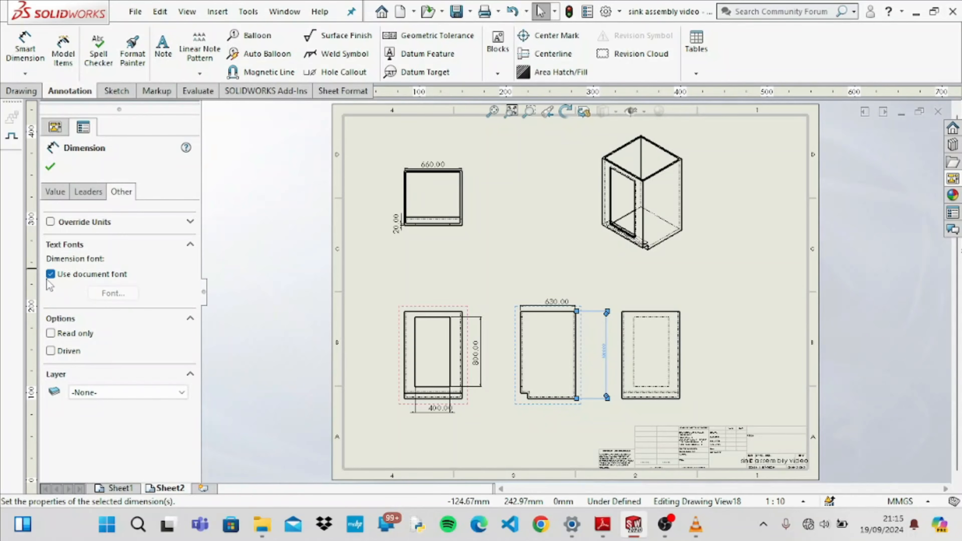
click(50, 275)
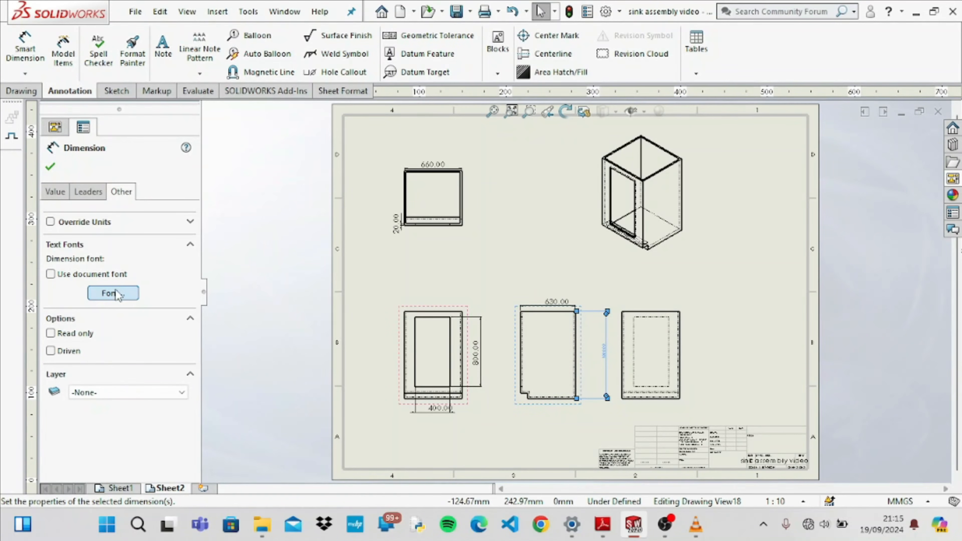
click(113, 293)
double_click(579, 194)
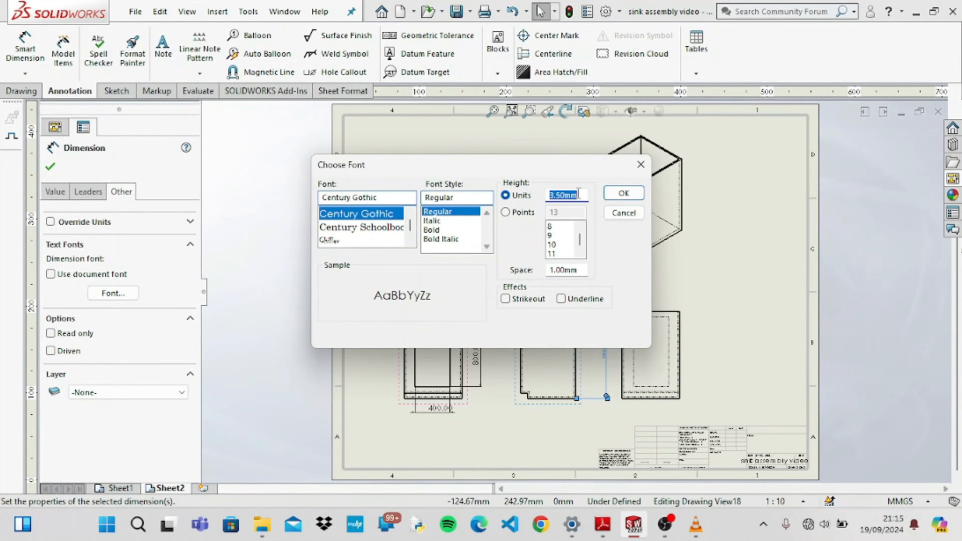
text(5)
key(Return)
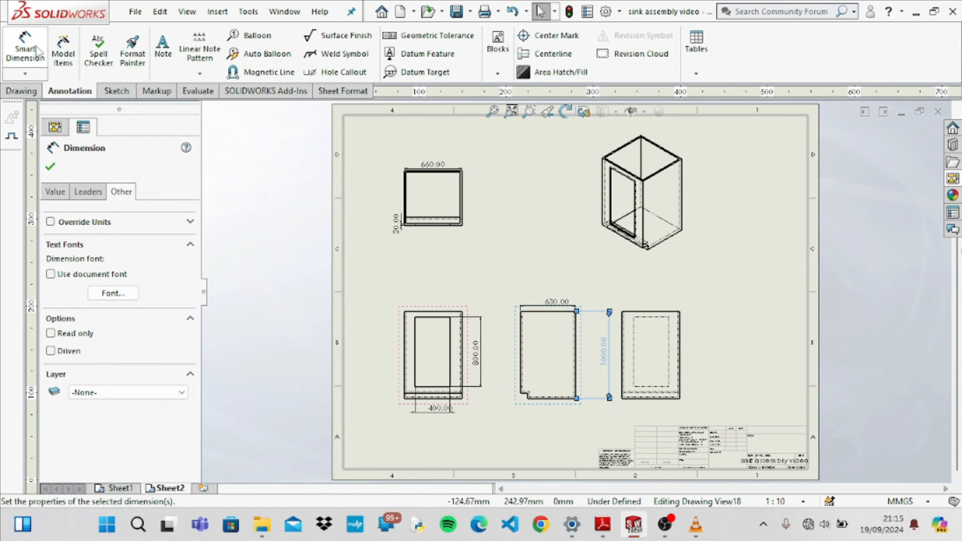
Dimension the back view's overall height on the cabinet sheet and override its document font with a 7 mm text height.
click(38, 53)
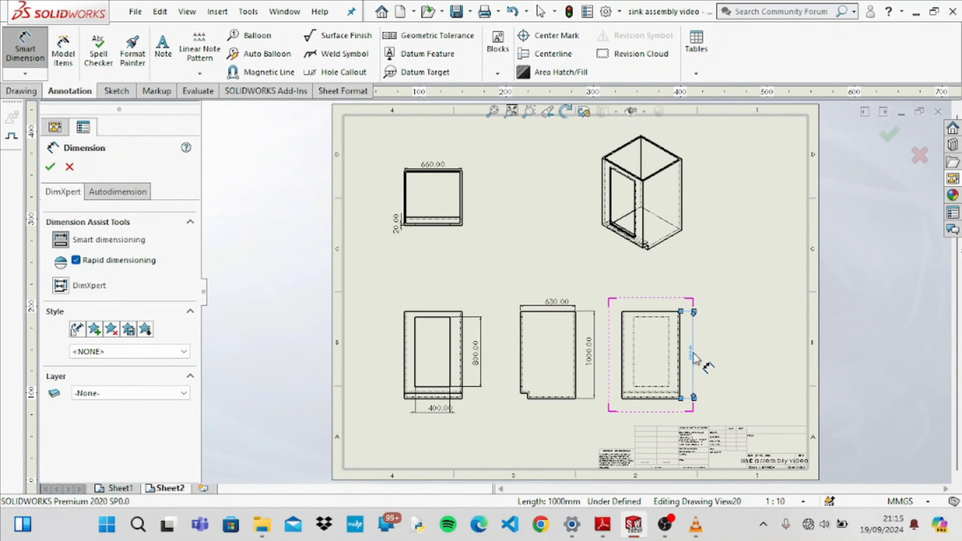
click(697, 360)
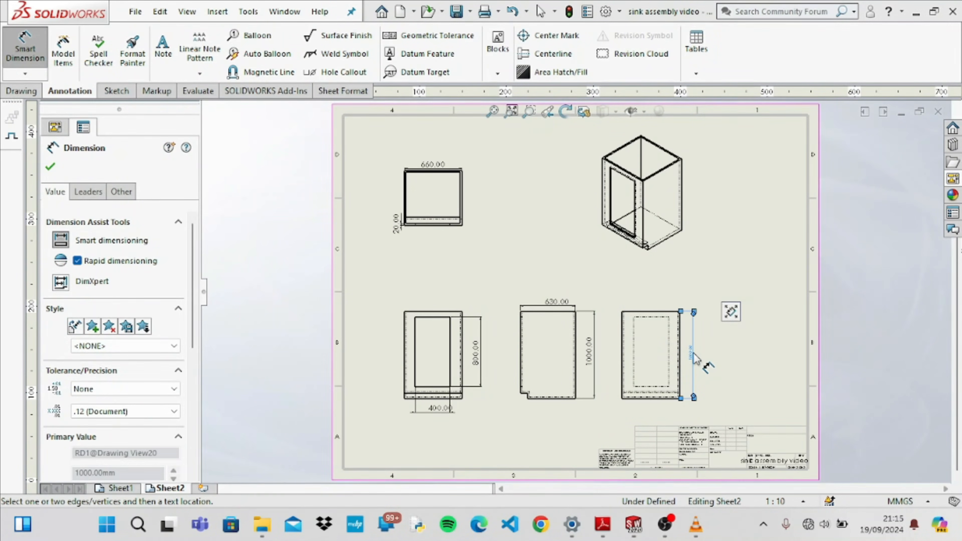
click(121, 193)
click(50, 275)
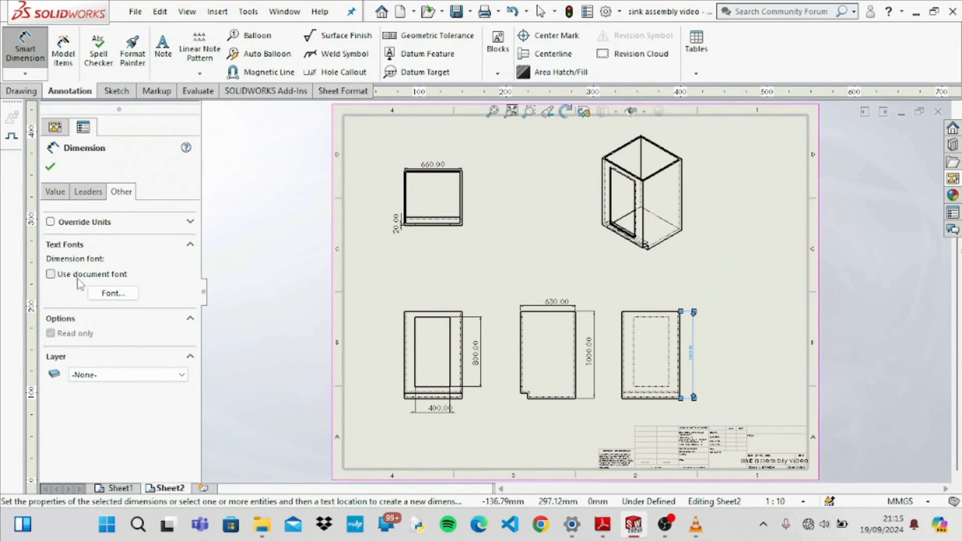
click(109, 293)
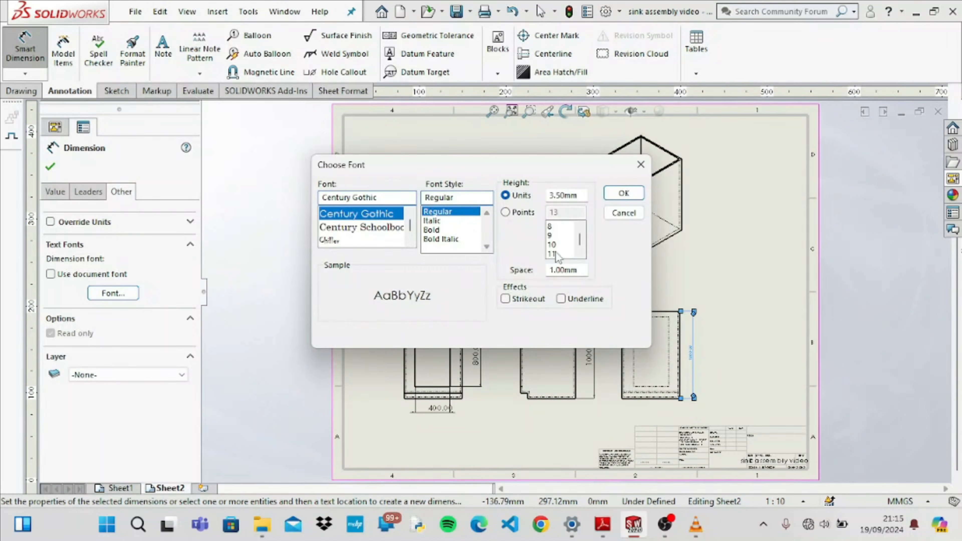
double_click(581, 196)
text(7)
key(Return)
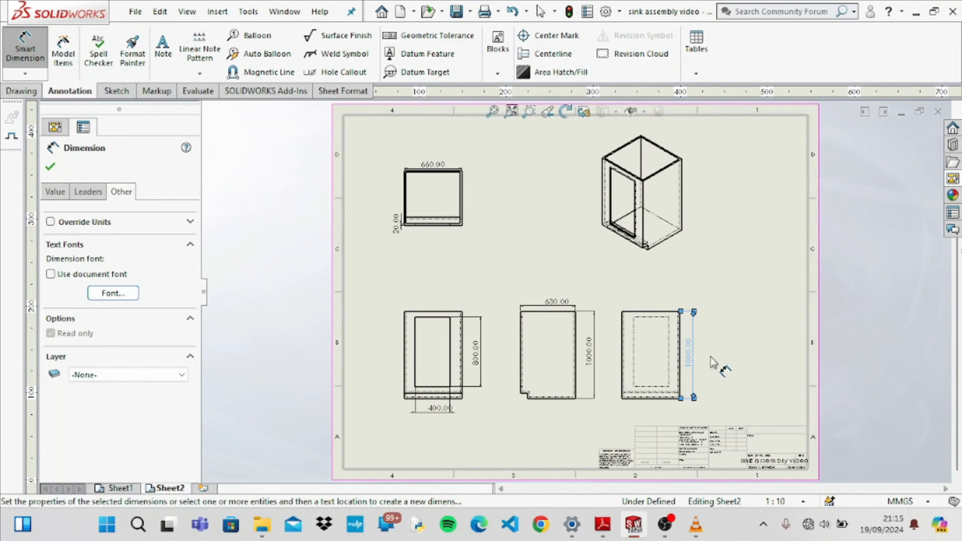
key(Escape)
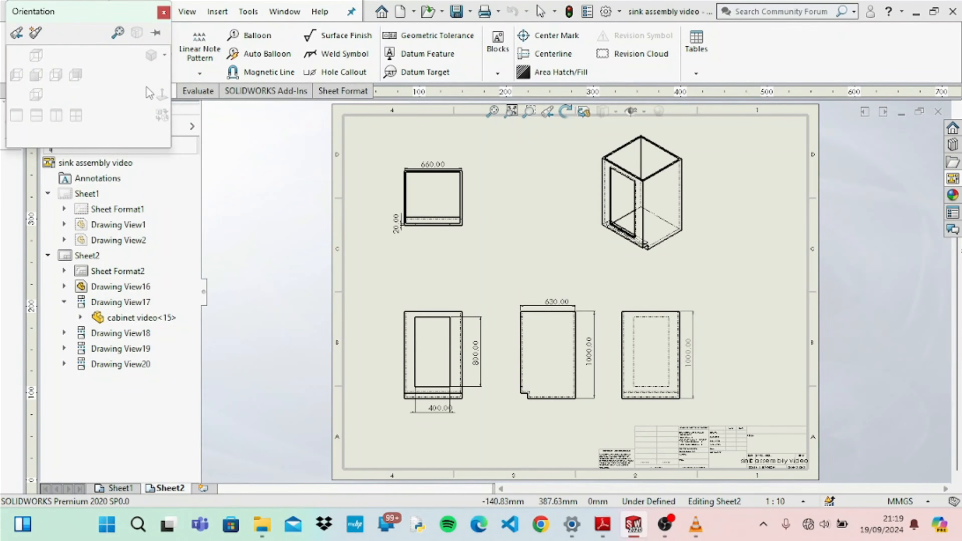
click(166, 12)
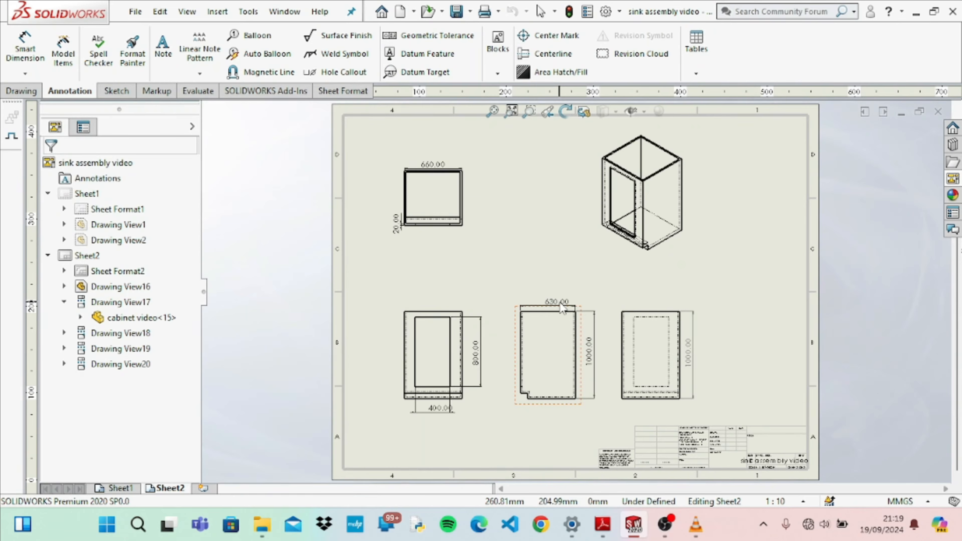
Edit Sheet2's sheet format and replace the drawing number note in the title block with 2.
click(529, 111)
drag(597, 413, 884, 512)
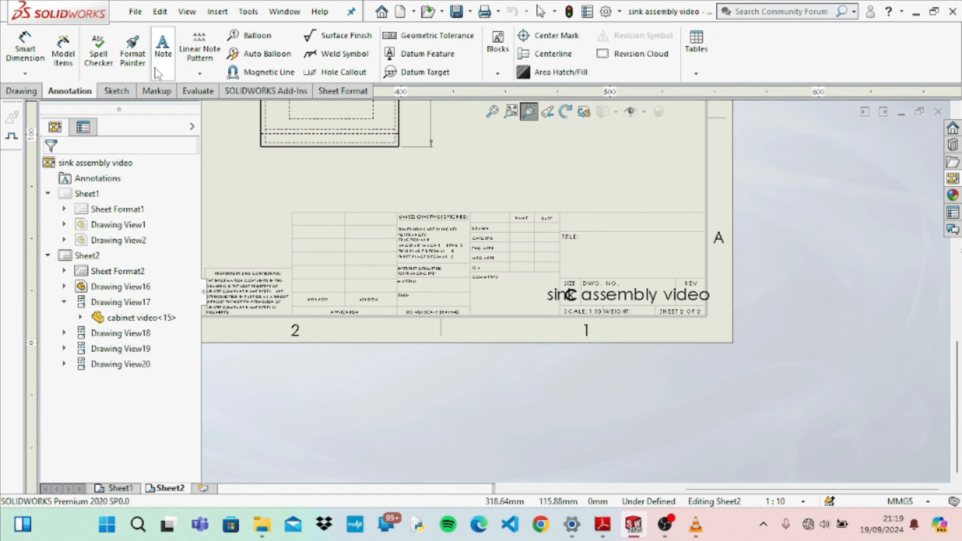
click(335, 98)
click(21, 55)
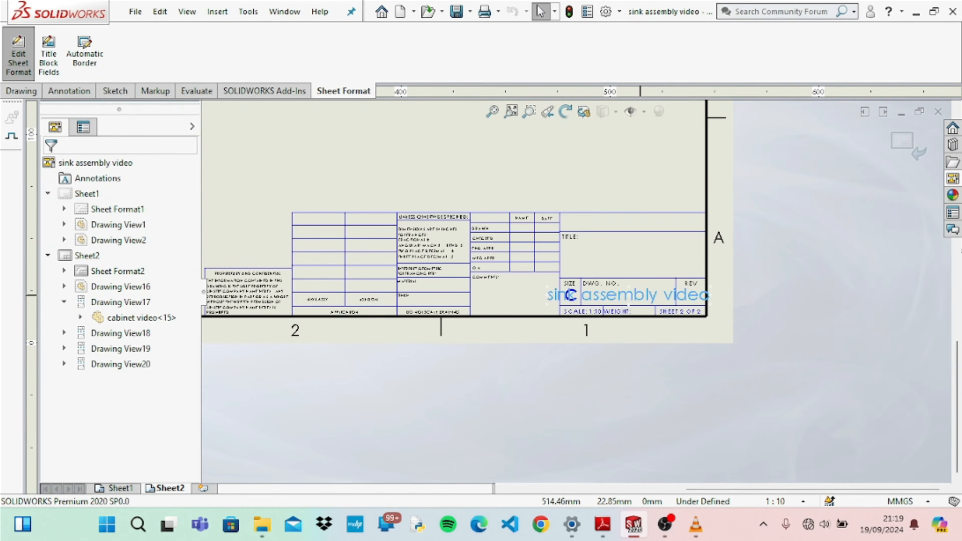
double_click(643, 299)
key(Delete)
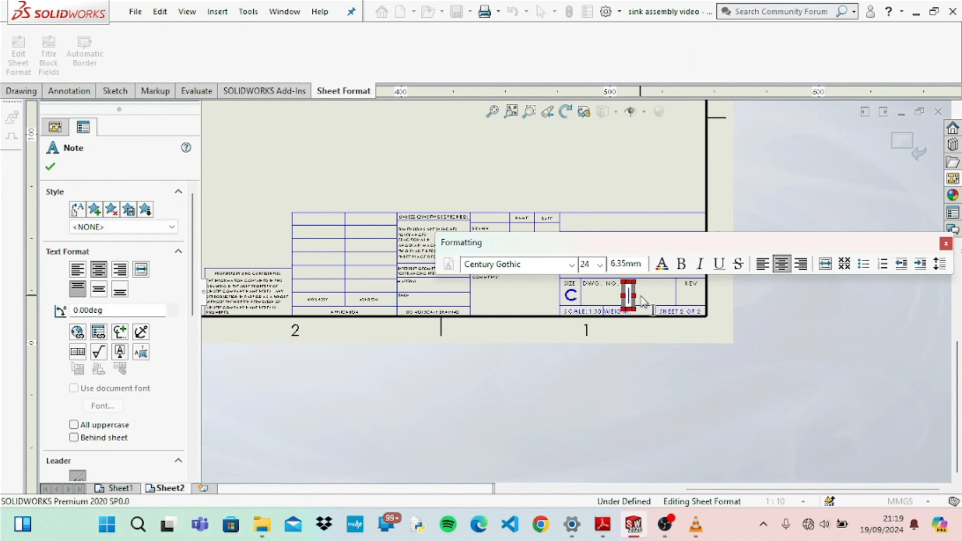
text(2)
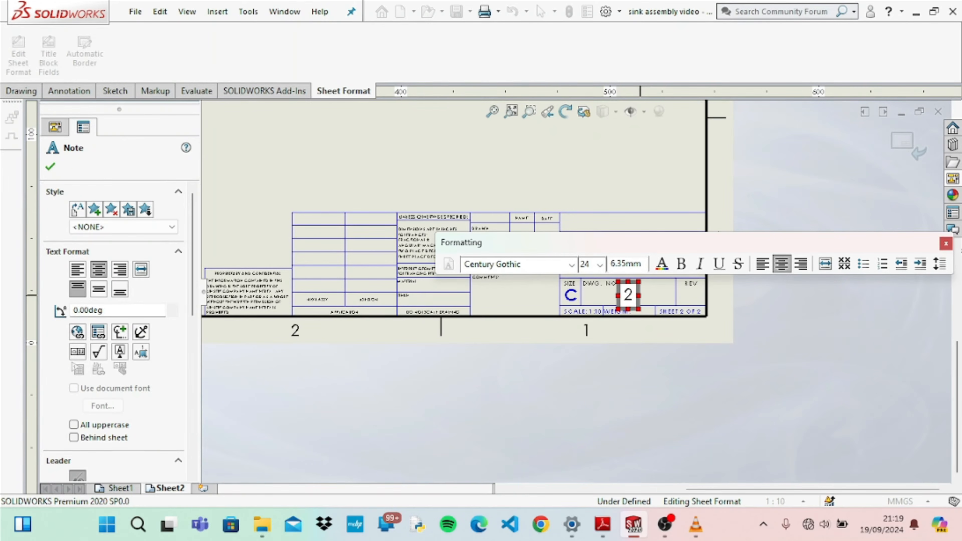
click(650, 350)
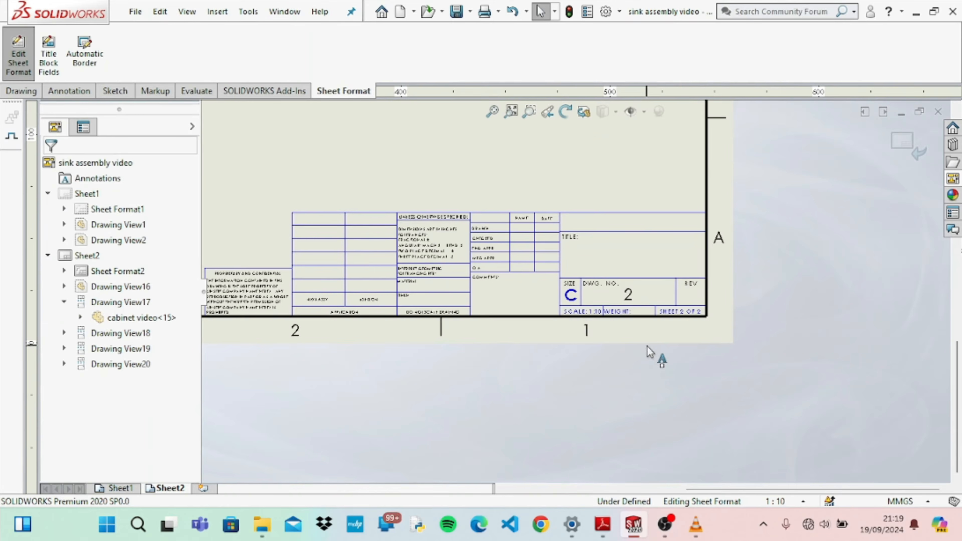
Enter CABINET in the title field of Sheet2's title block.
double_click(615, 238)
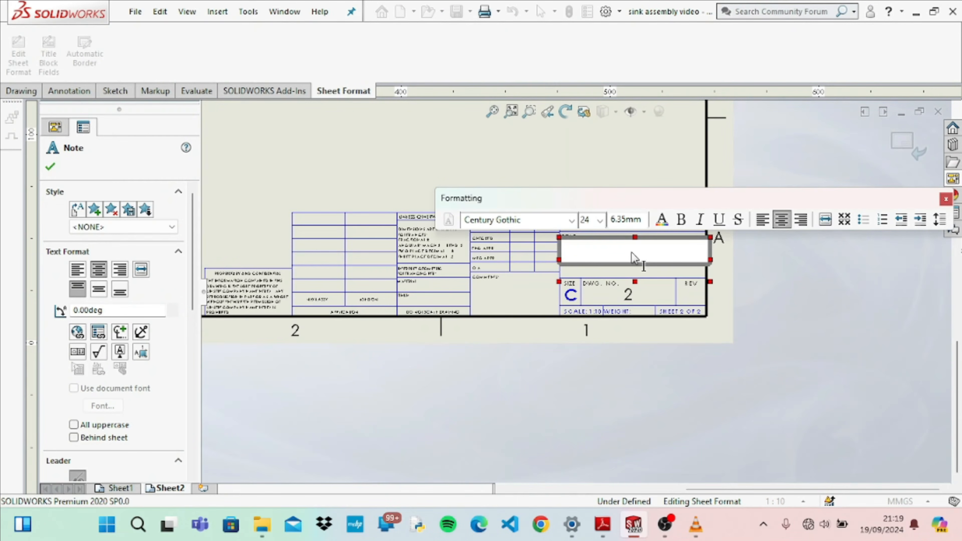
text(CABINEY)
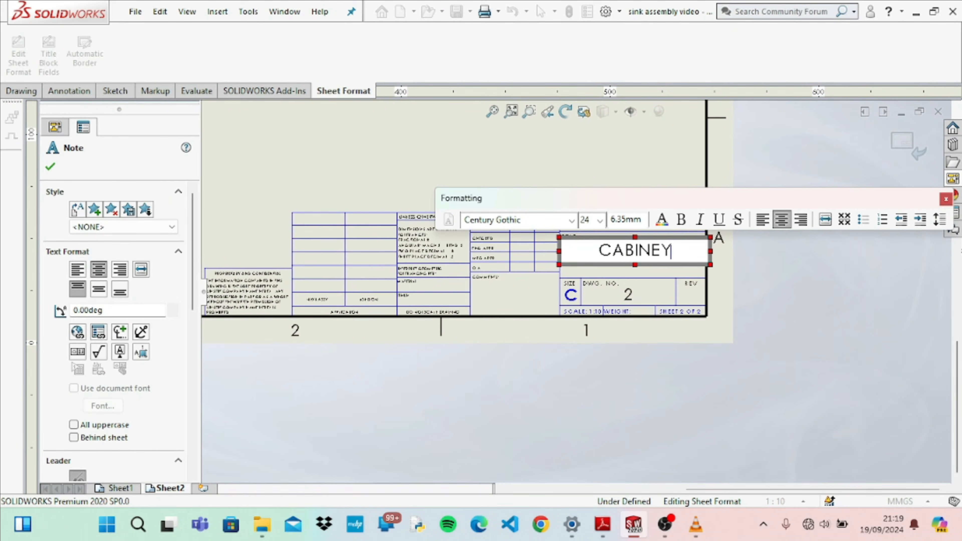
key(BackSpace)
text(T)
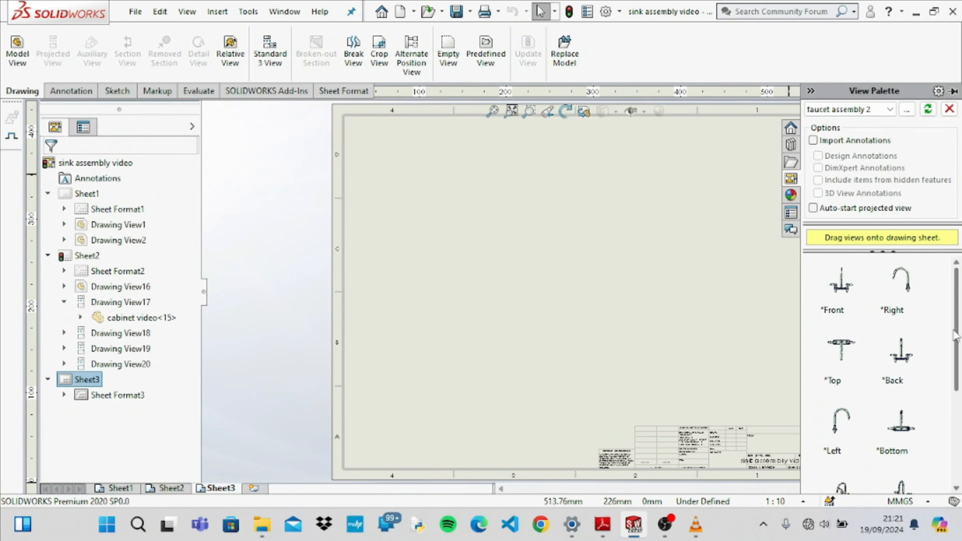
Place the Isometric Exploded view of faucet assembly 2 near the right side of Sheet3.
scroll(854, 457, down, 3)
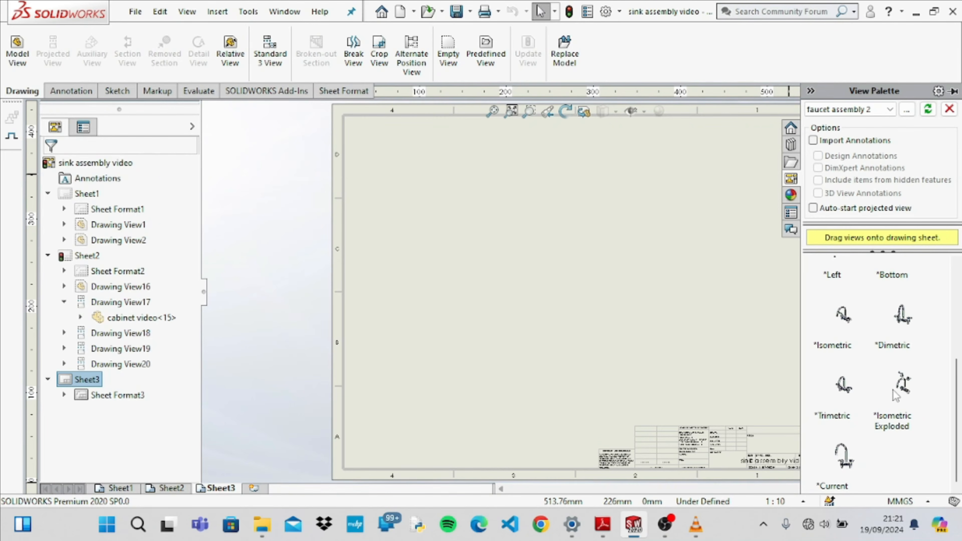
click(902, 393)
mouse_move(904, 396)
mouse_down()
mouse_move(794, 315)
mouse_move(739, 311)
mouse_move(721, 295)
mouse_up()
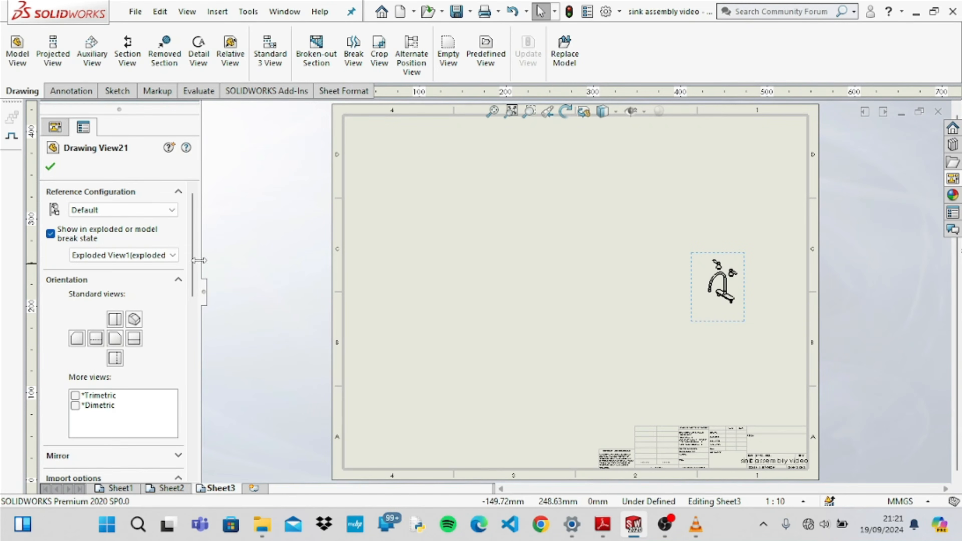
Switch the exploded faucet view to a custom scale of 1:3.
drag(194, 256, 195, 398)
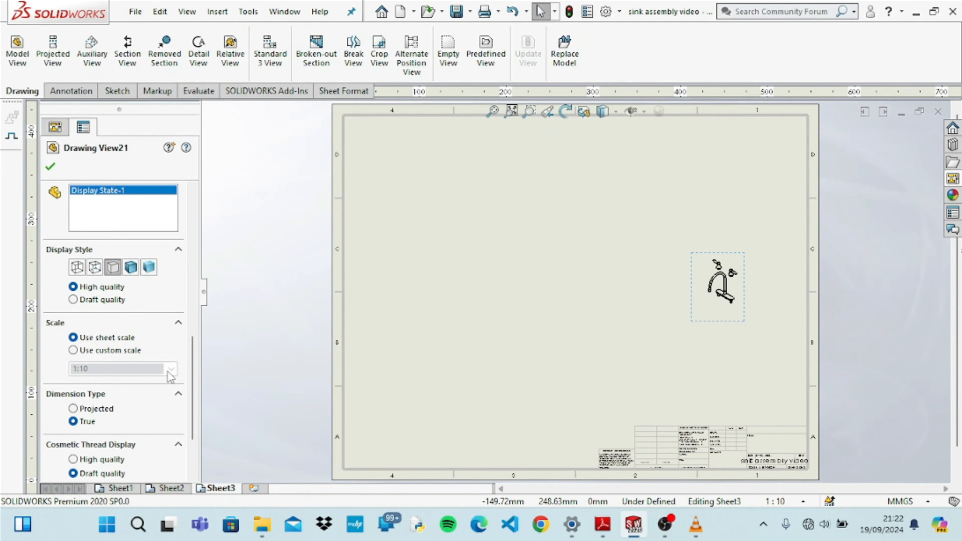
click(73, 350)
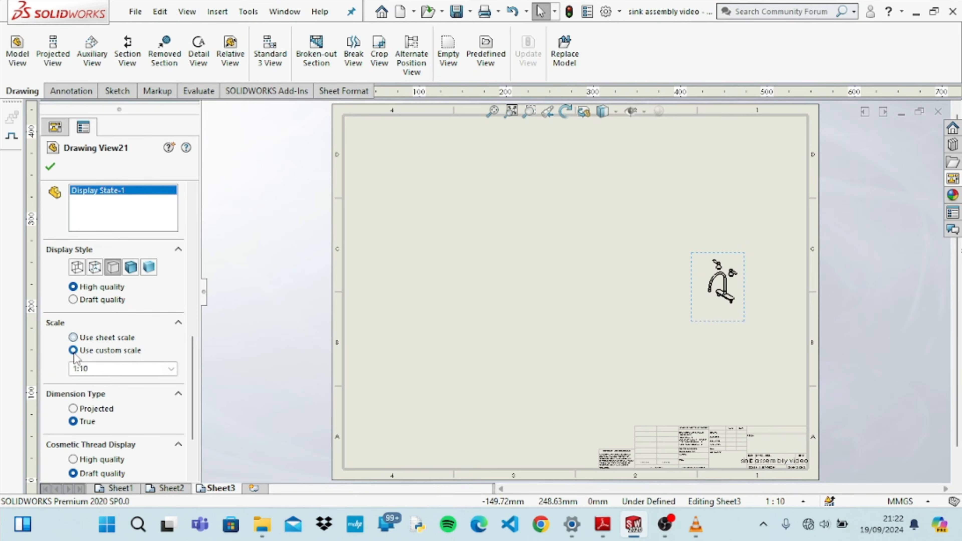
click(104, 369)
click(104, 370)
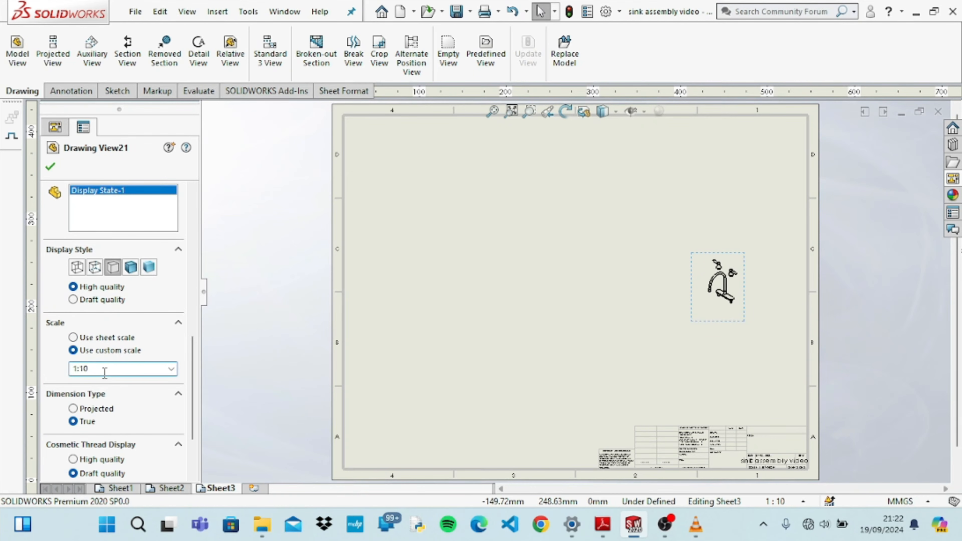
key(BackSpace)
key(BackSpace)
text(8)
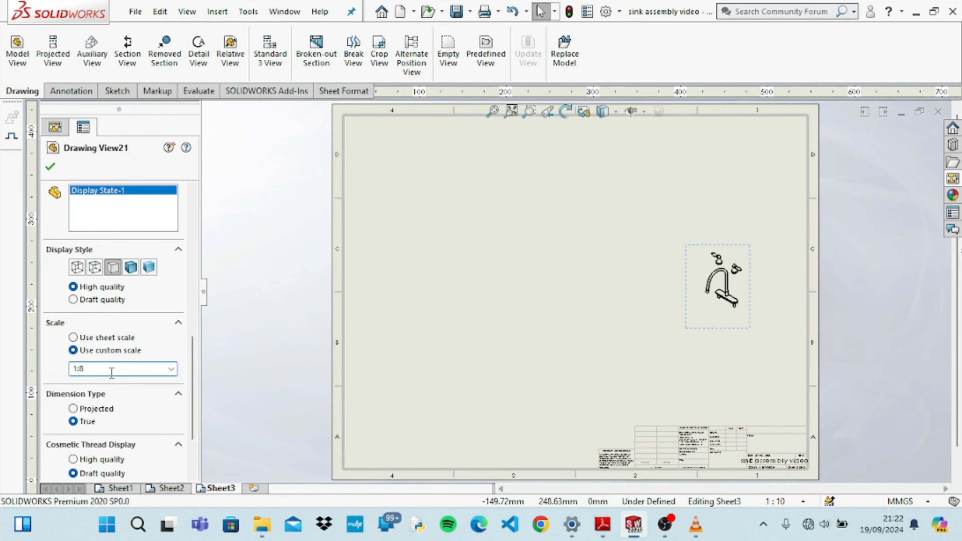
text(5)
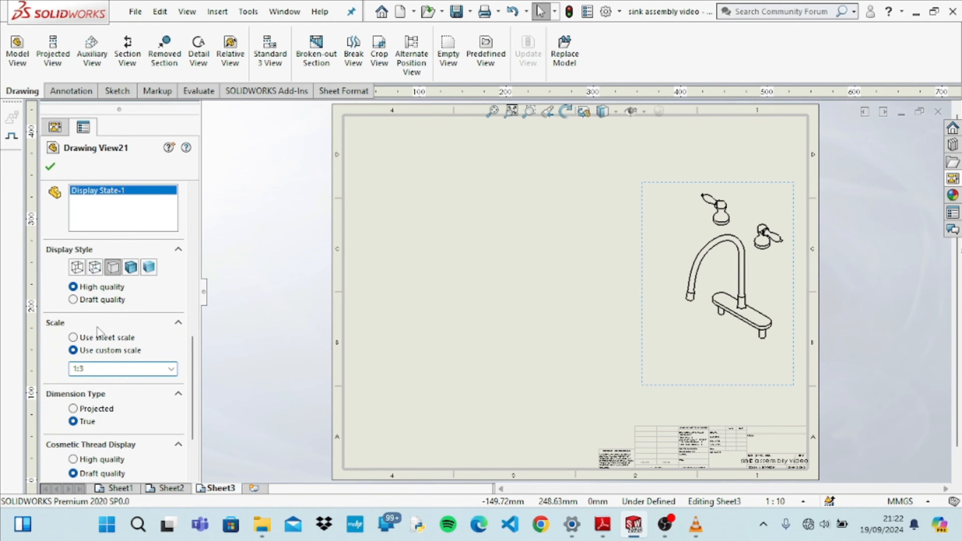
Set the exploded faucet view to Hidden Lines Visible at high quality and move it higher on the sheet.
click(91, 273)
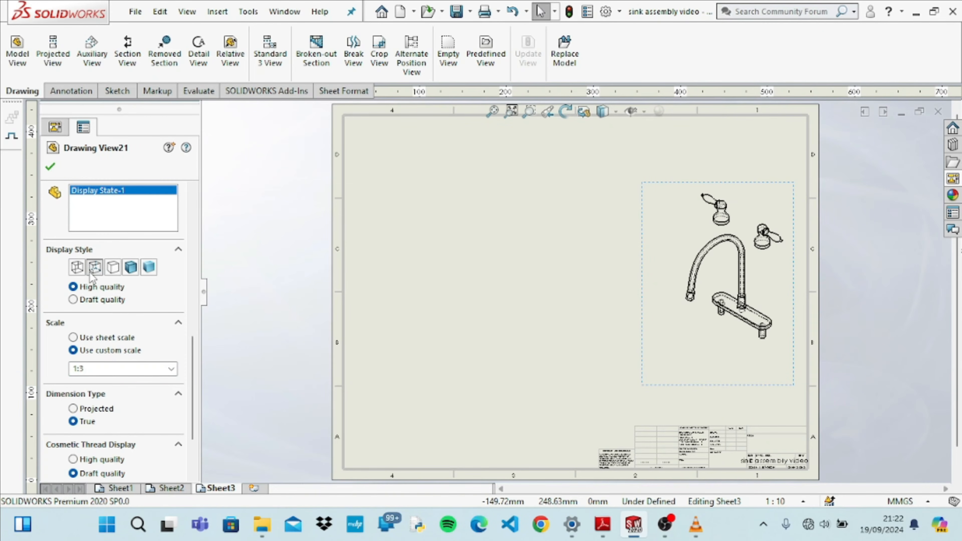
click(73, 300)
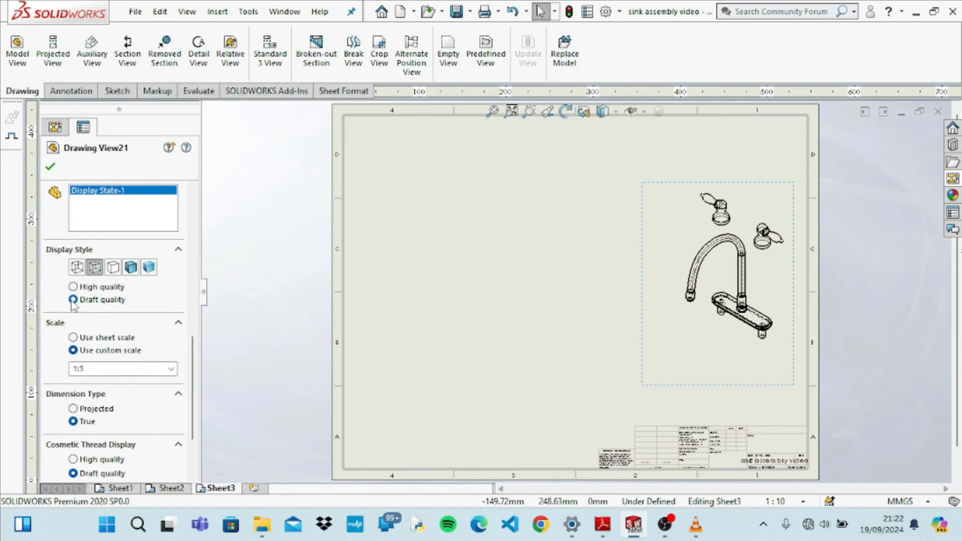
click(73, 286)
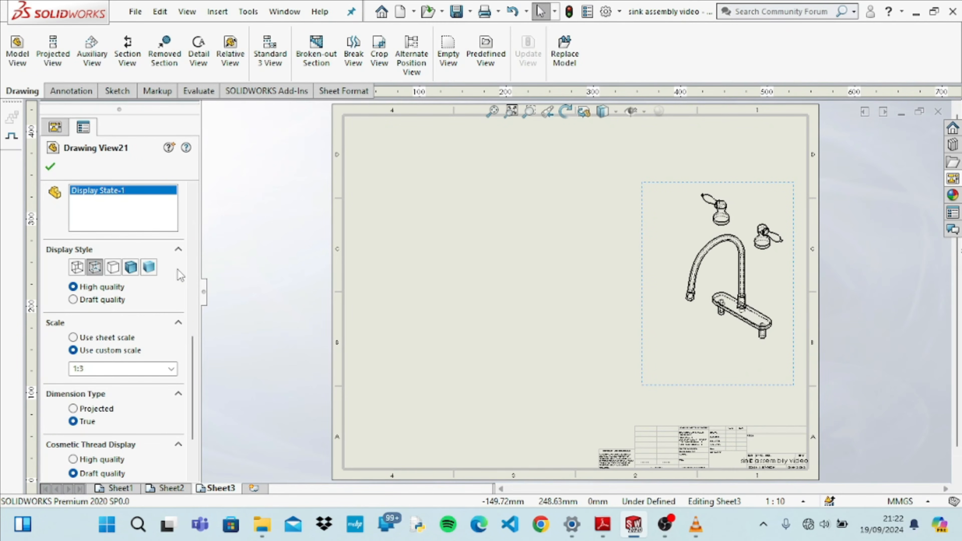
drag(192, 348, 192, 202)
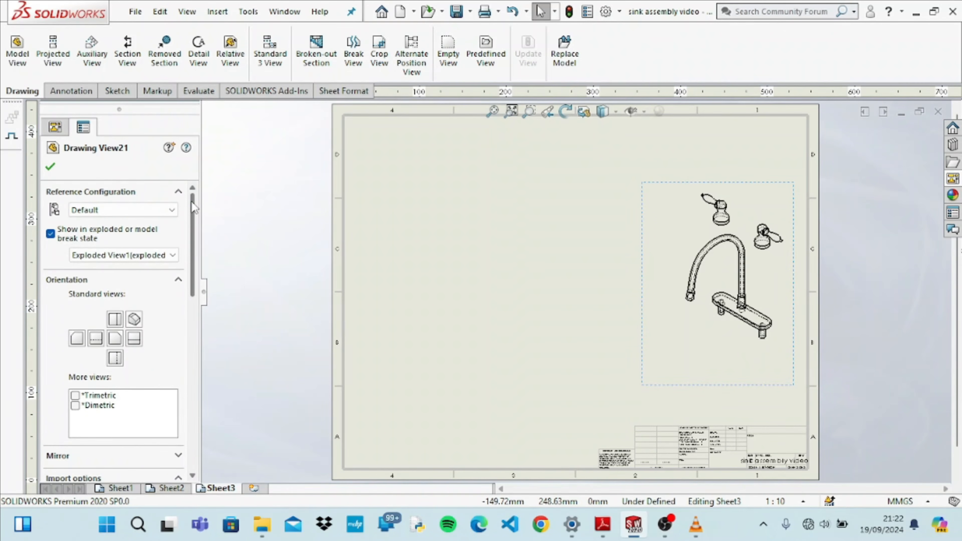
click(52, 164)
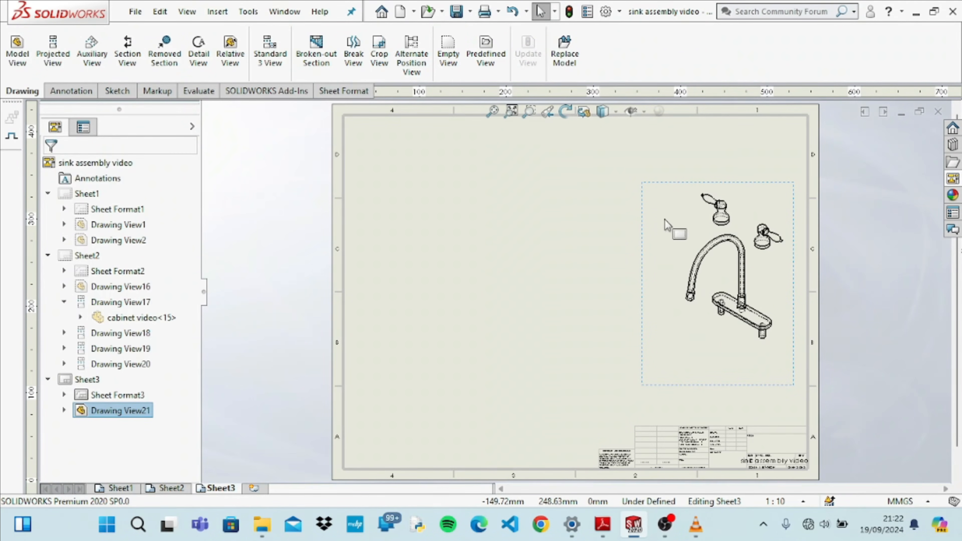
drag(648, 198, 649, 159)
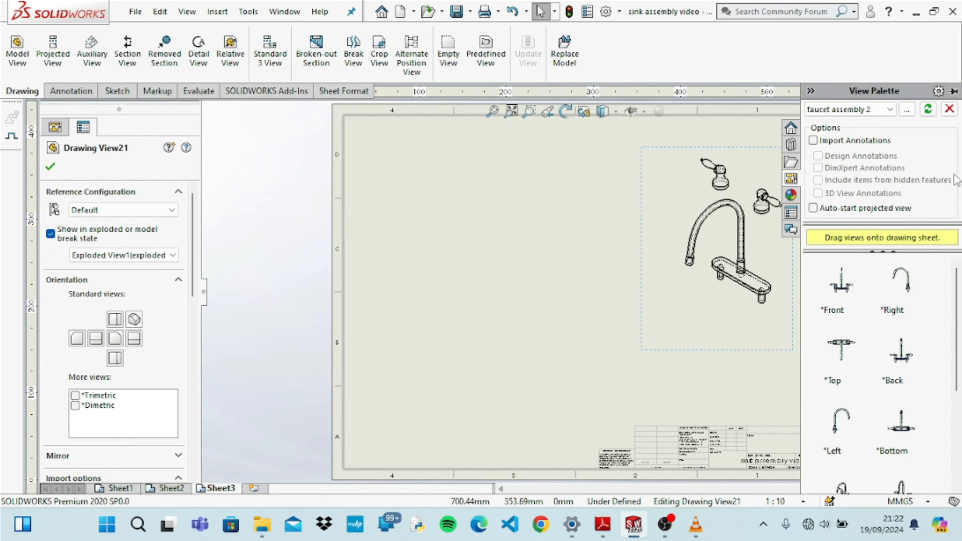
Place the Top view of faucet assembly 2 near the left edge of Sheet3.
click(951, 178)
click(843, 357)
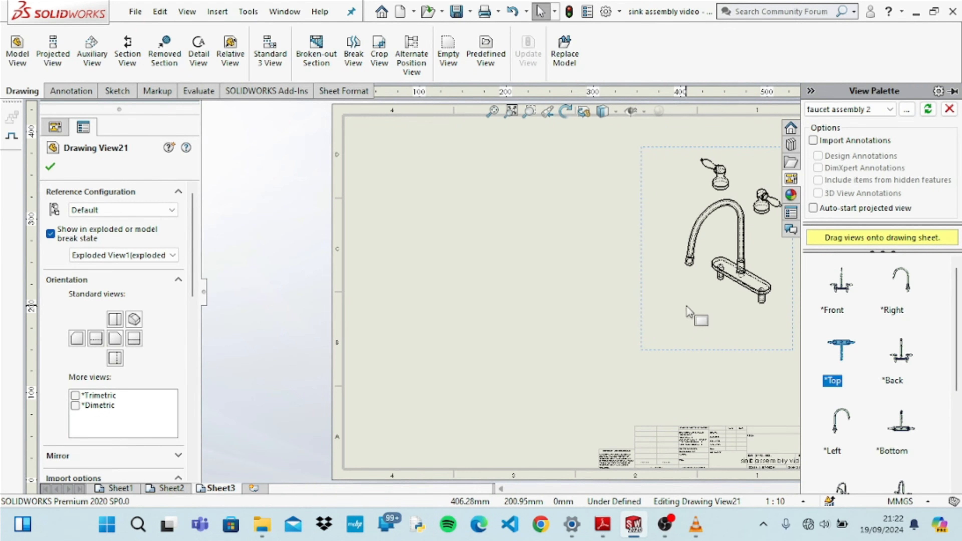
mouse_move(843, 354)
mouse_down()
mouse_move(685, 322)
mouse_move(483, 257)
mouse_move(385, 251)
mouse_up()
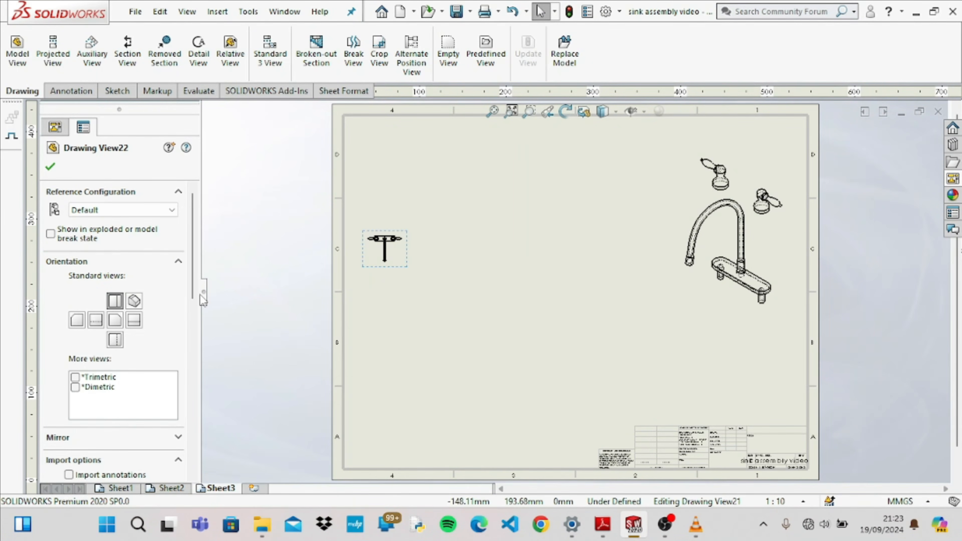
Set the faucet's top view to Hidden Lines Visible with a custom scale of 1:3.
drag(194, 279, 194, 413)
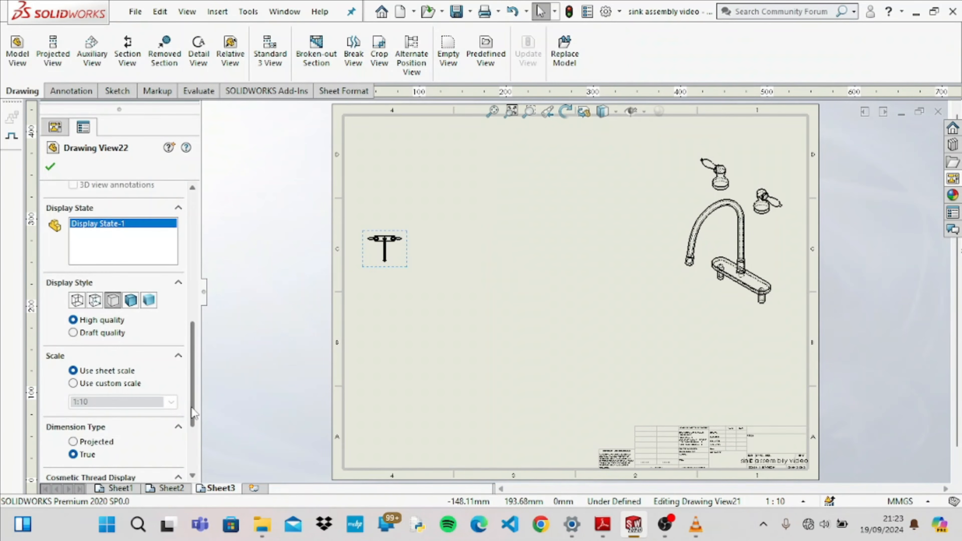
click(95, 301)
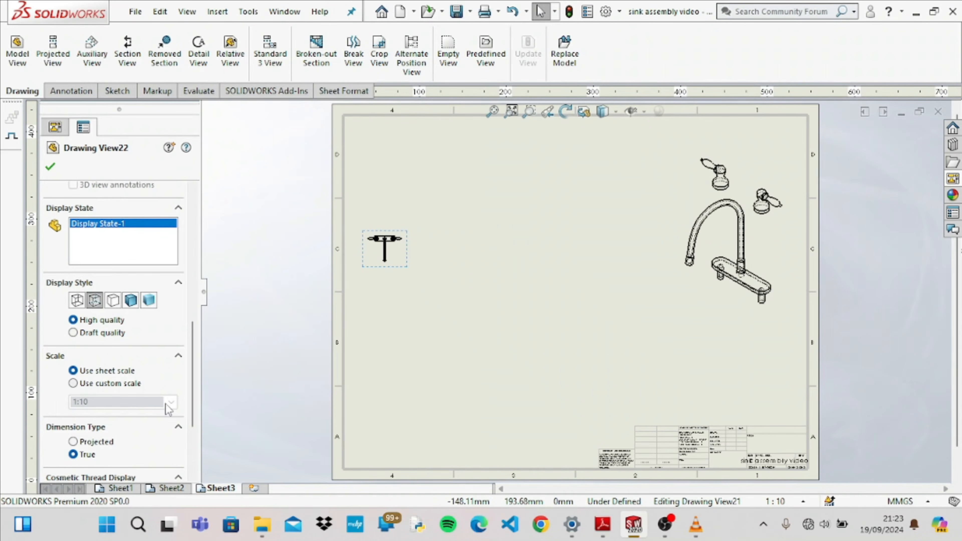
click(73, 384)
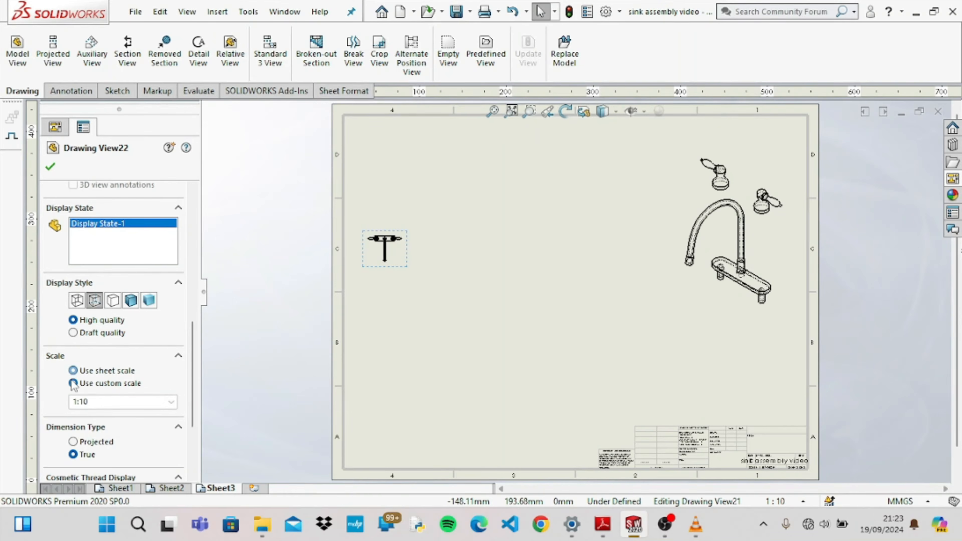
click(114, 401)
click(114, 402)
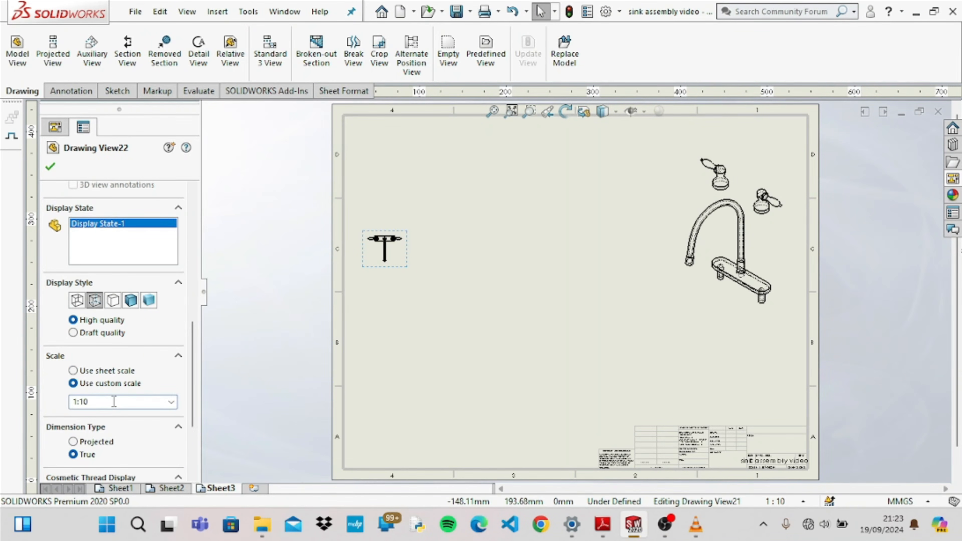
click(114, 402)
click(114, 402)
text(3)
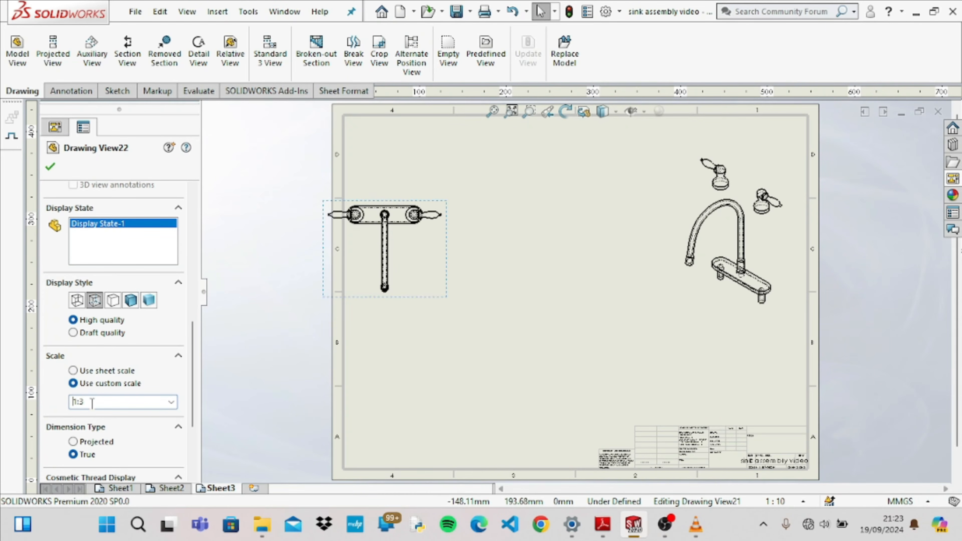
Move the faucet's top view inside the sheet border and place a vertical section cutting line through the centre of its spout.
click(51, 167)
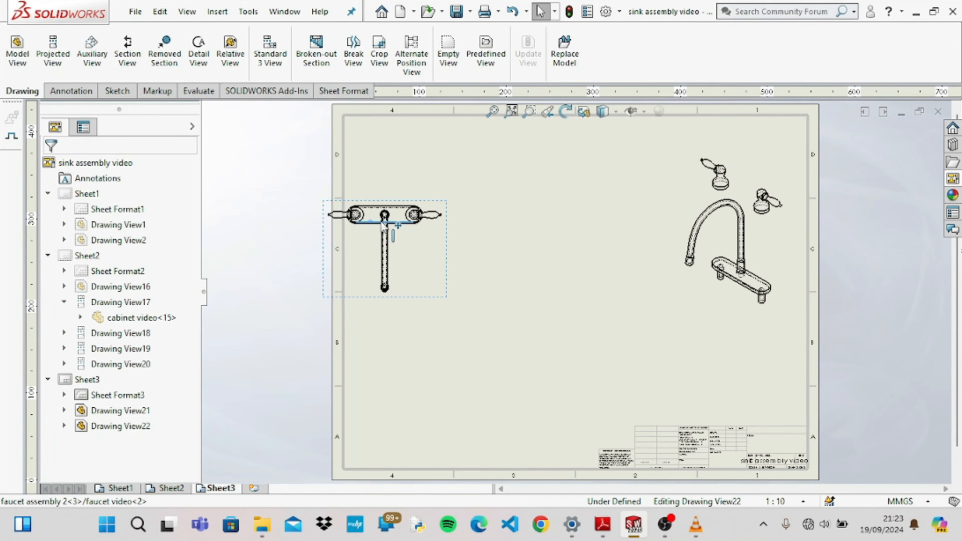
drag(373, 227, 399, 227)
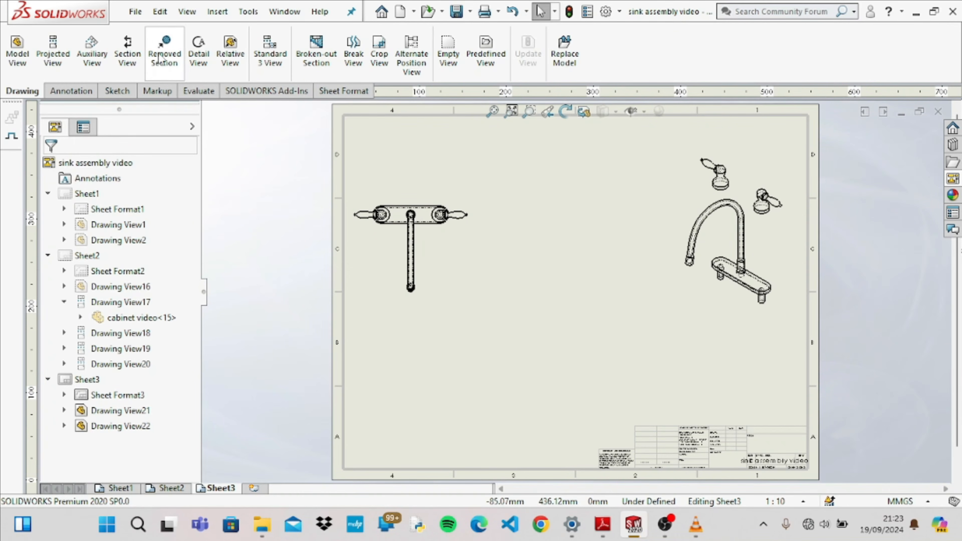
click(128, 55)
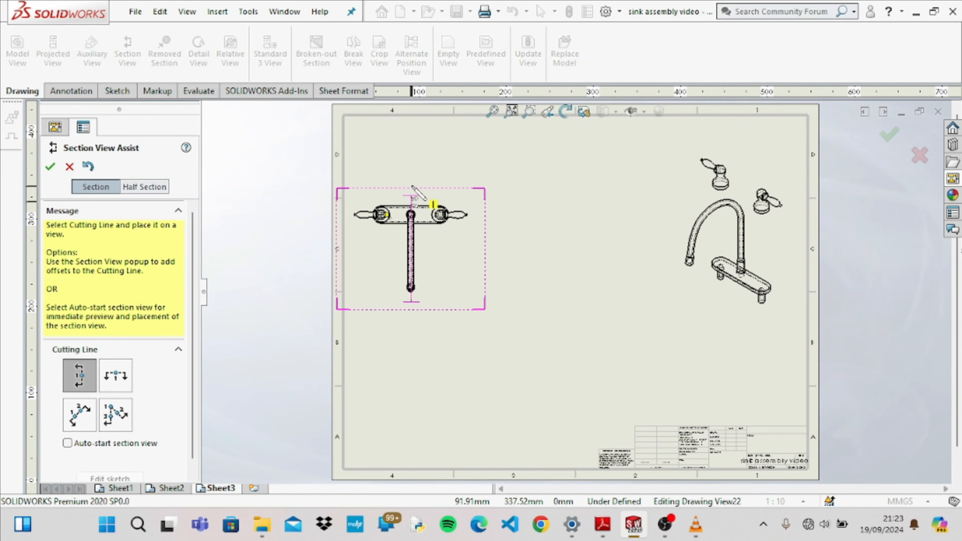
click(412, 187)
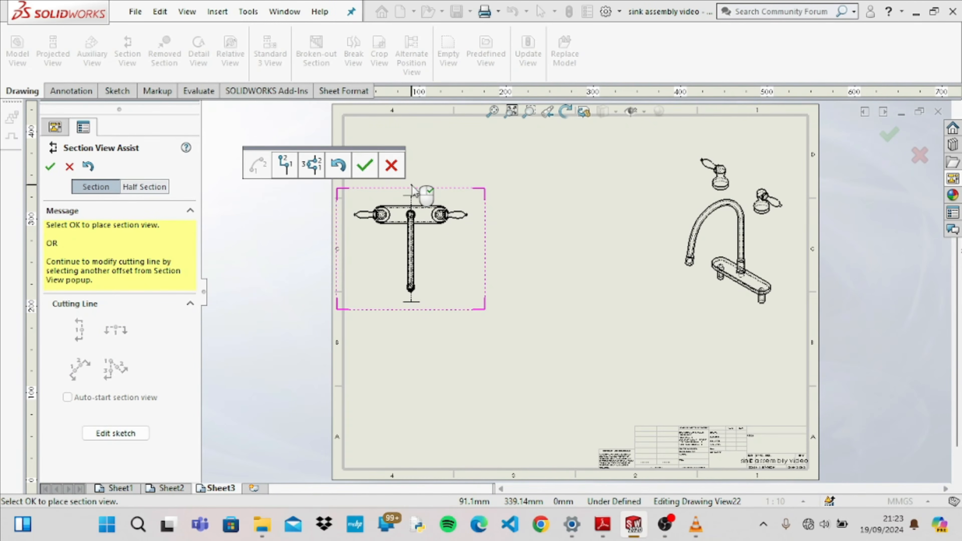
click(367, 167)
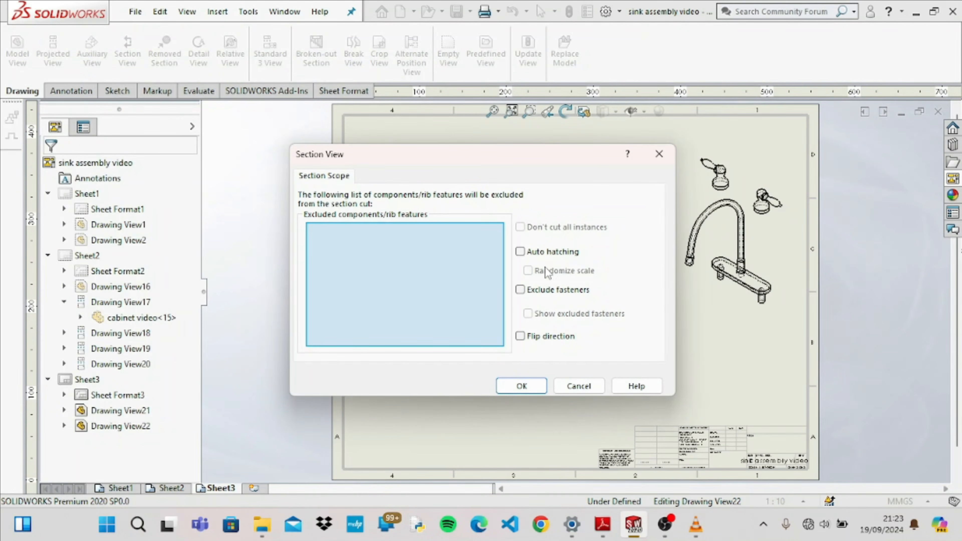
Create Section A-A with auto hatching and a flipped cutting direction, placed between the top view and the exploded view.
click(521, 252)
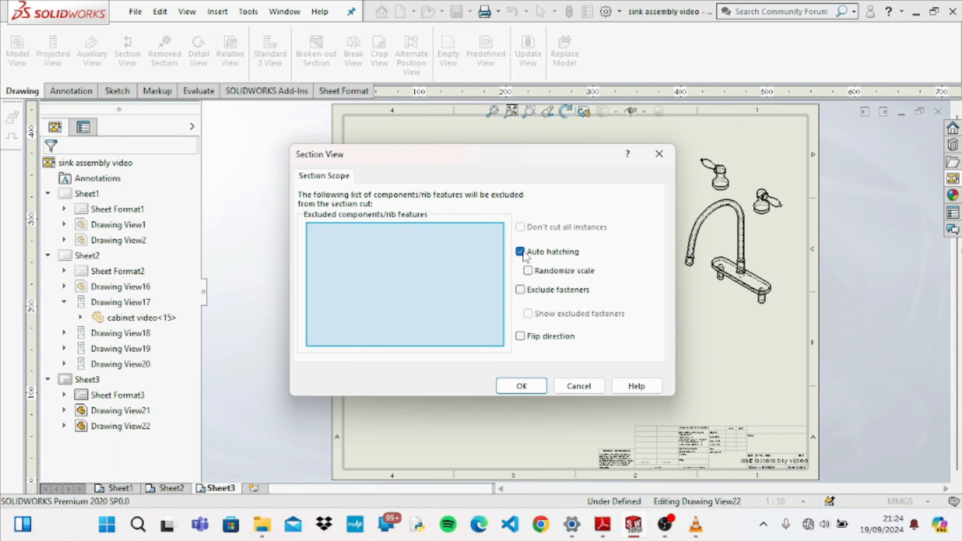
click(512, 385)
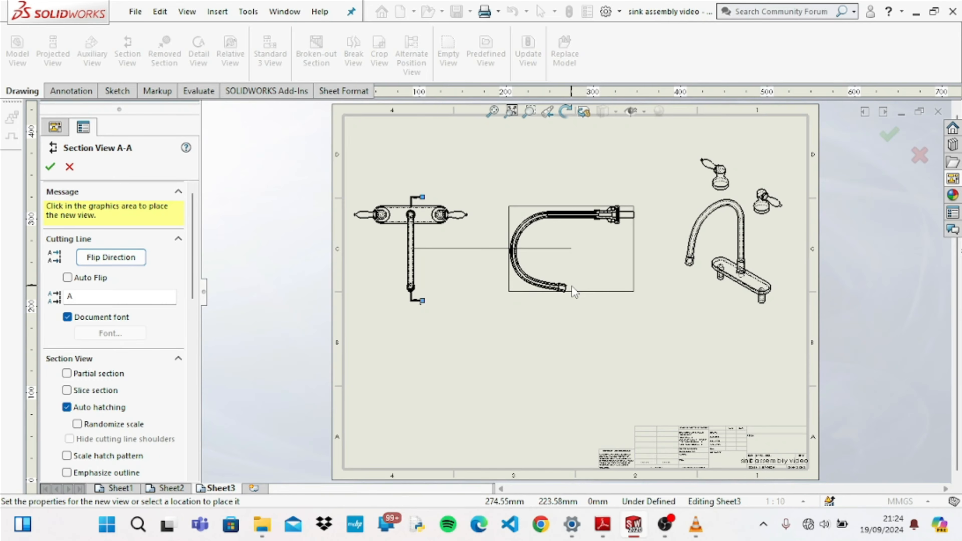
click(140, 260)
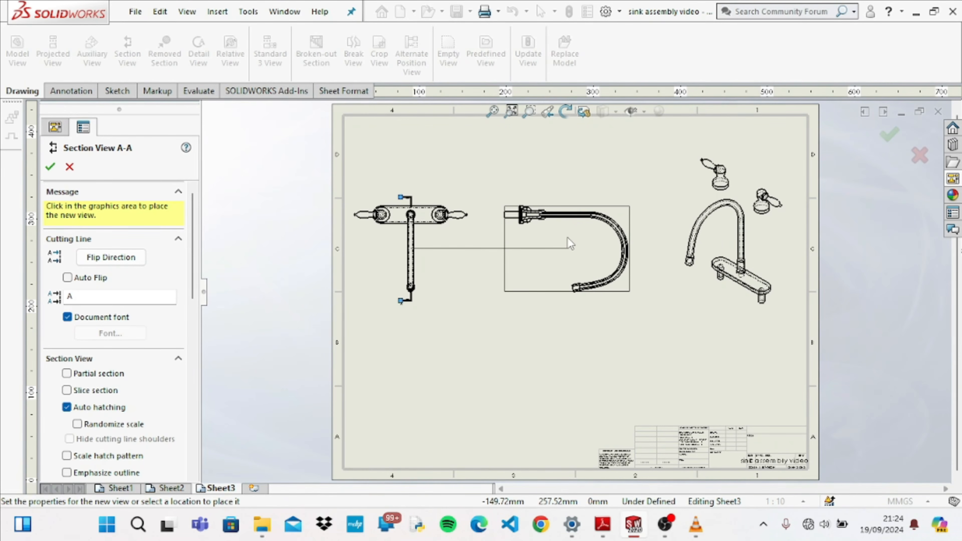
click(568, 237)
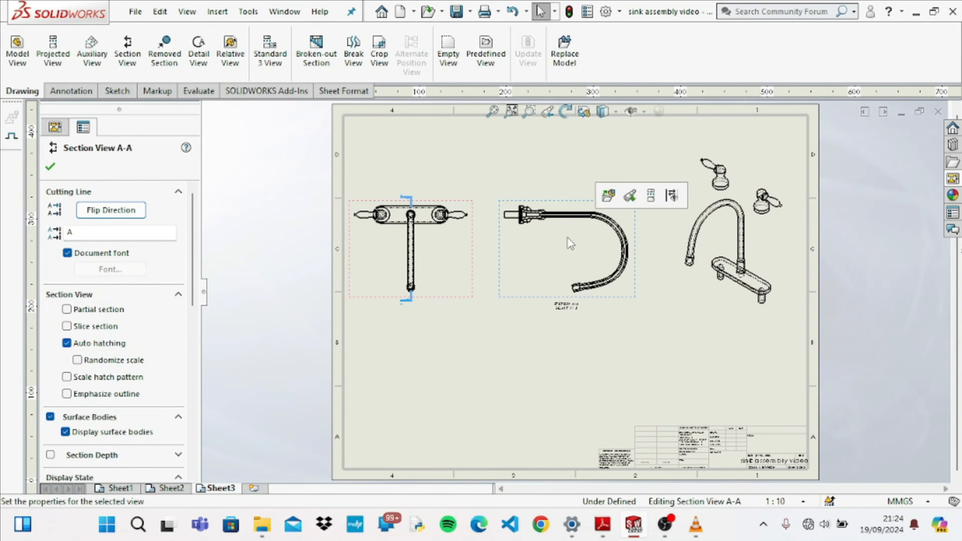
Replace the document font of Section A-A with a taller custom font and apply the change to the section view label as well.
scroll(570, 265, down, 5)
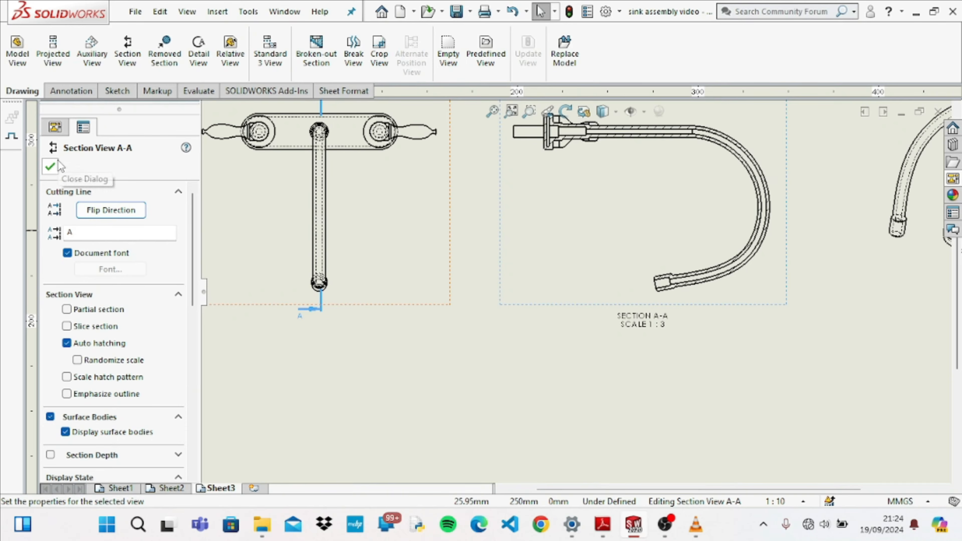
click(67, 253)
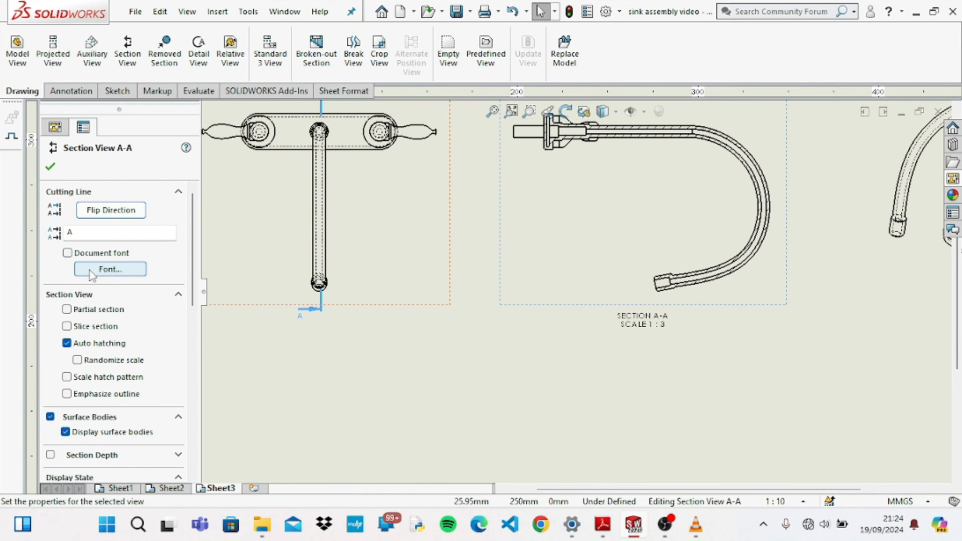
click(88, 269)
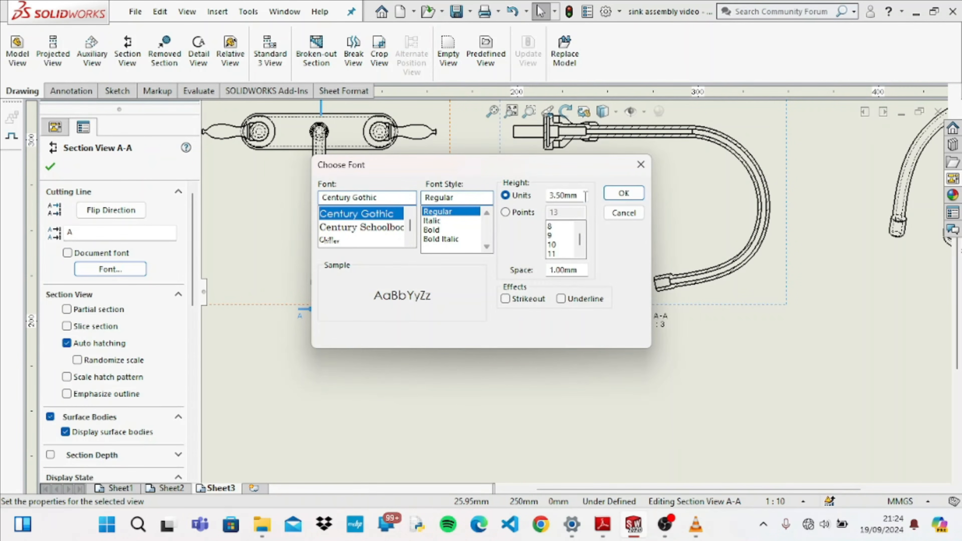
double_click(585, 196)
text(5)
key(Return)
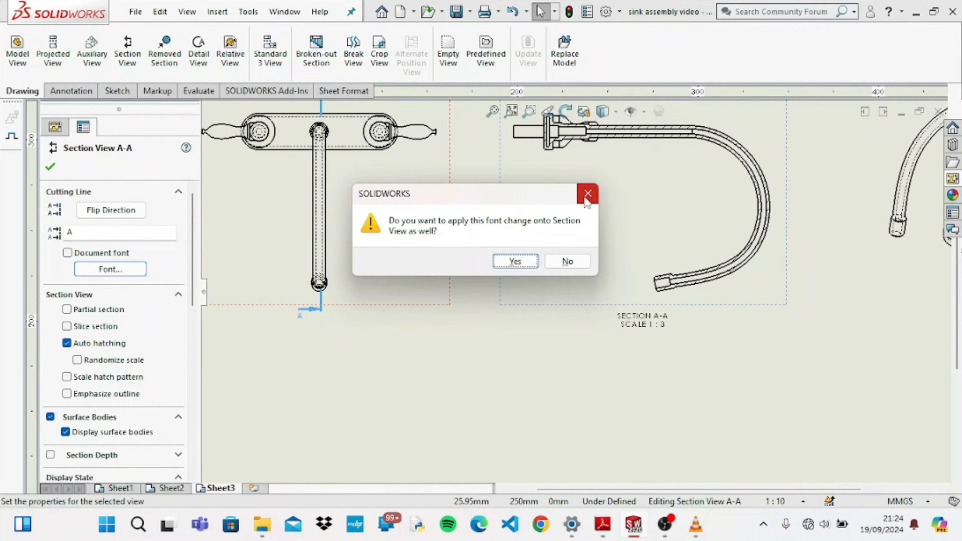
click(525, 263)
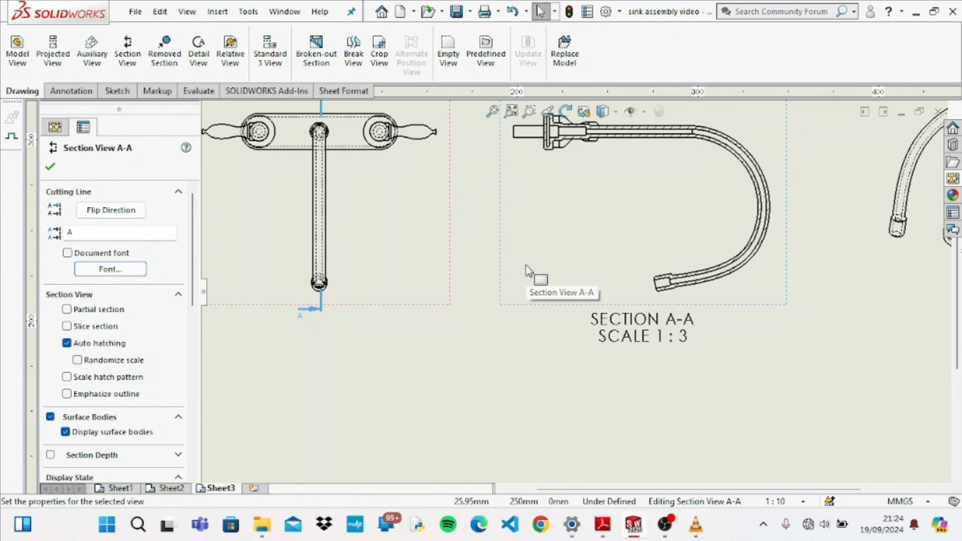
click(497, 377)
key(f)
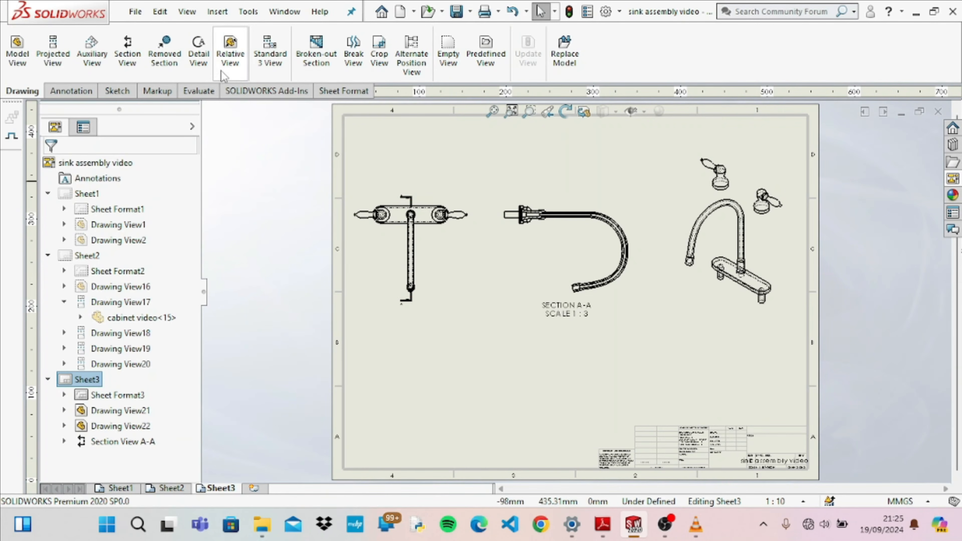
Create a circular detail view of the faucet base in Section A-A and place it below the section view.
click(199, 53)
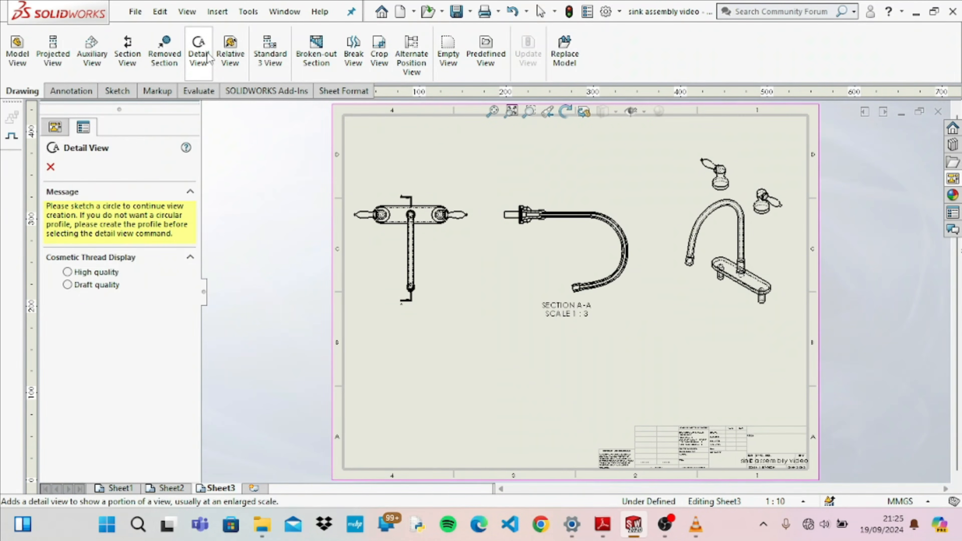
click(525, 213)
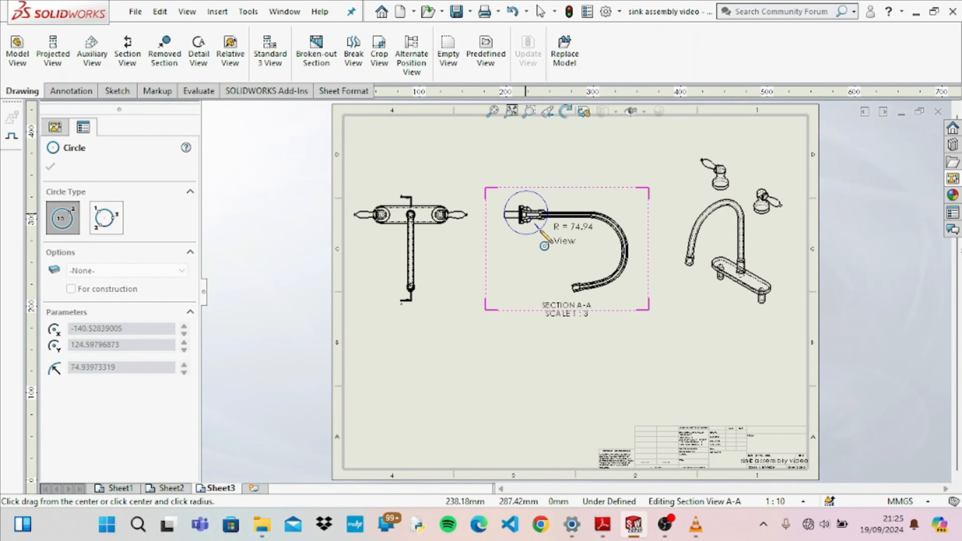
click(546, 236)
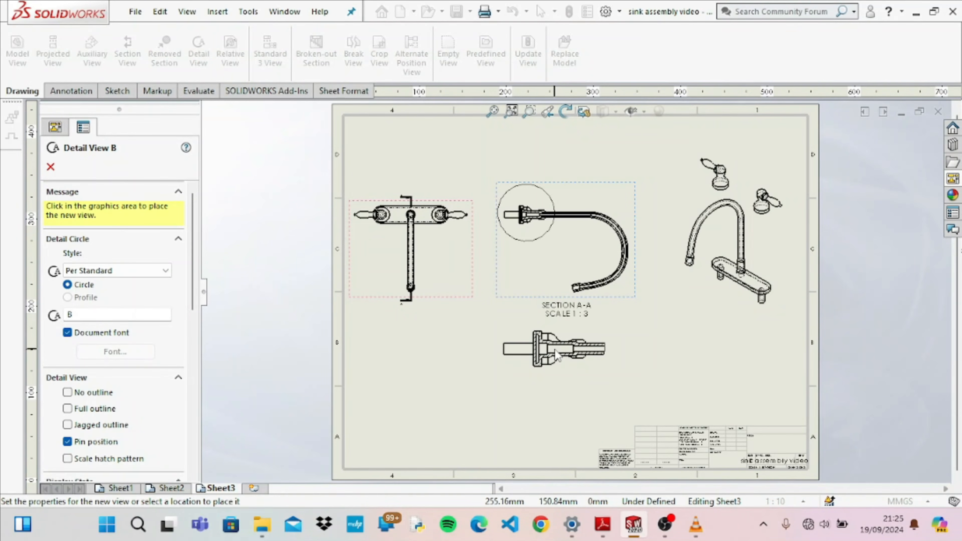
click(556, 354)
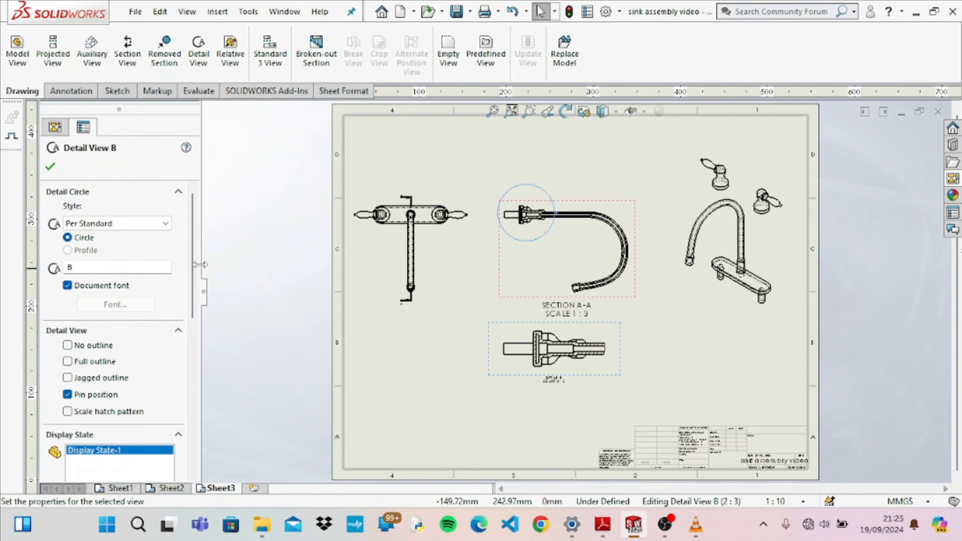
Try the No outline option on Detail View B, then give the view a full outline.
click(69, 346)
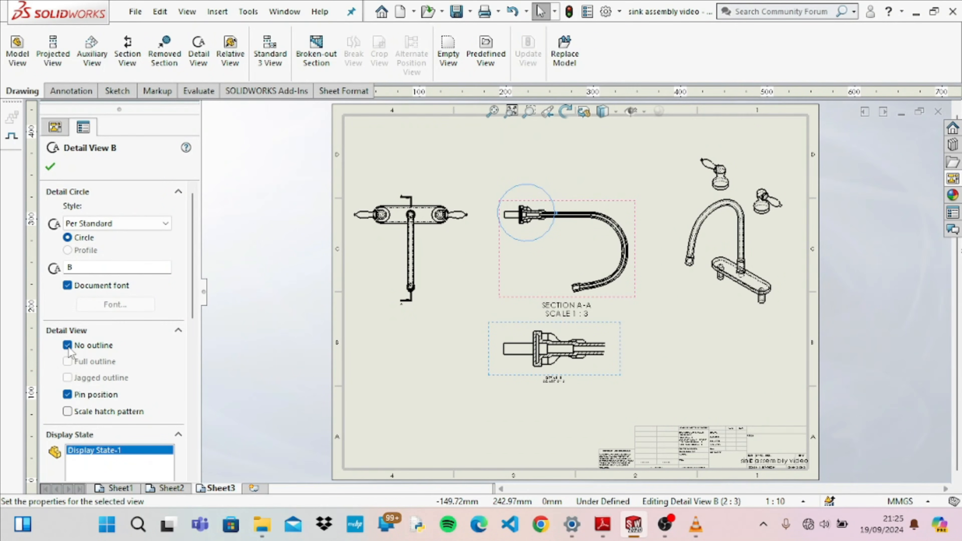
click(69, 350)
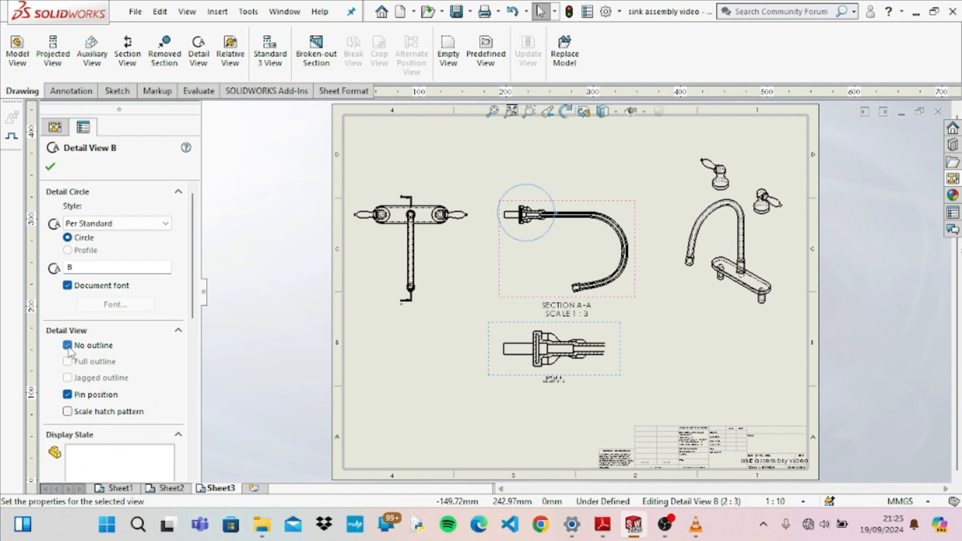
click(543, 358)
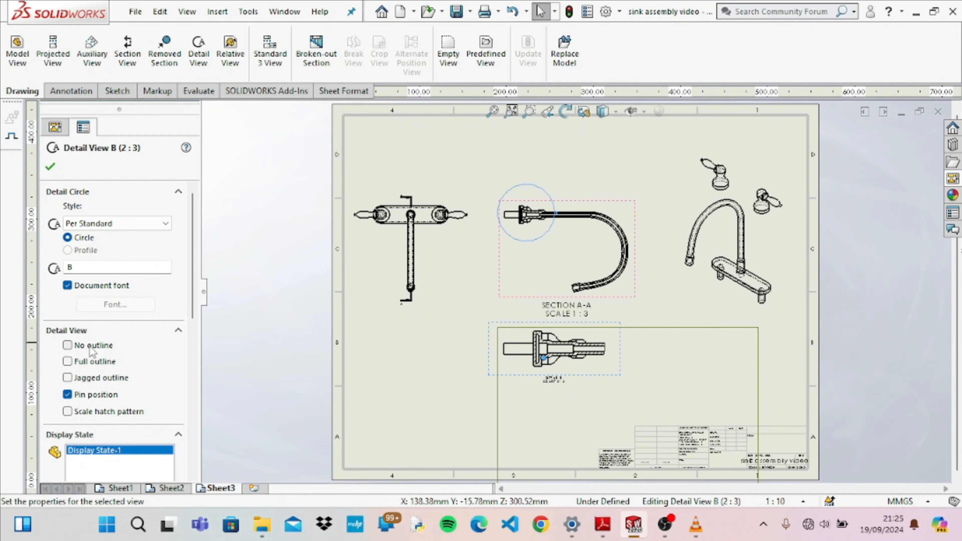
click(68, 361)
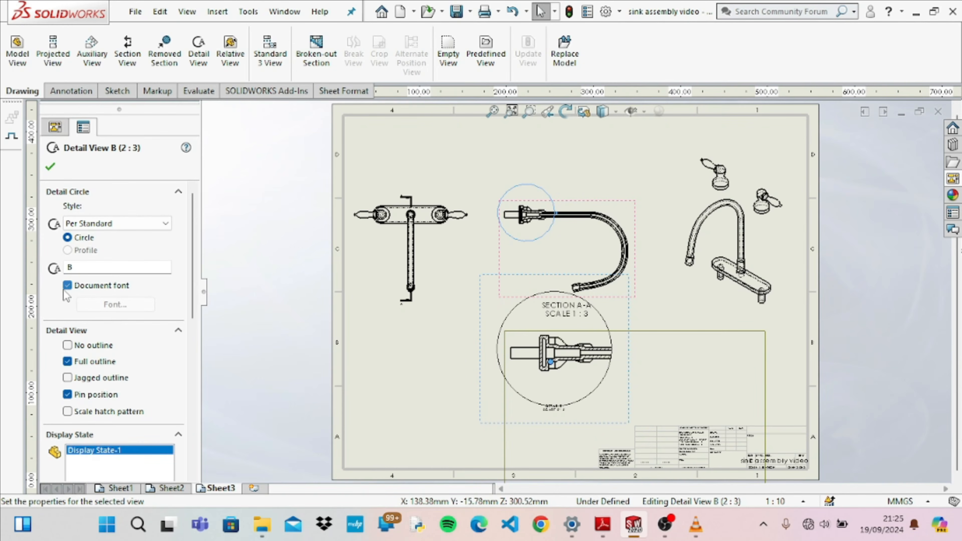
Override Detail View B's document font with a 7 mm text height and apply it to the detail view label too.
click(99, 305)
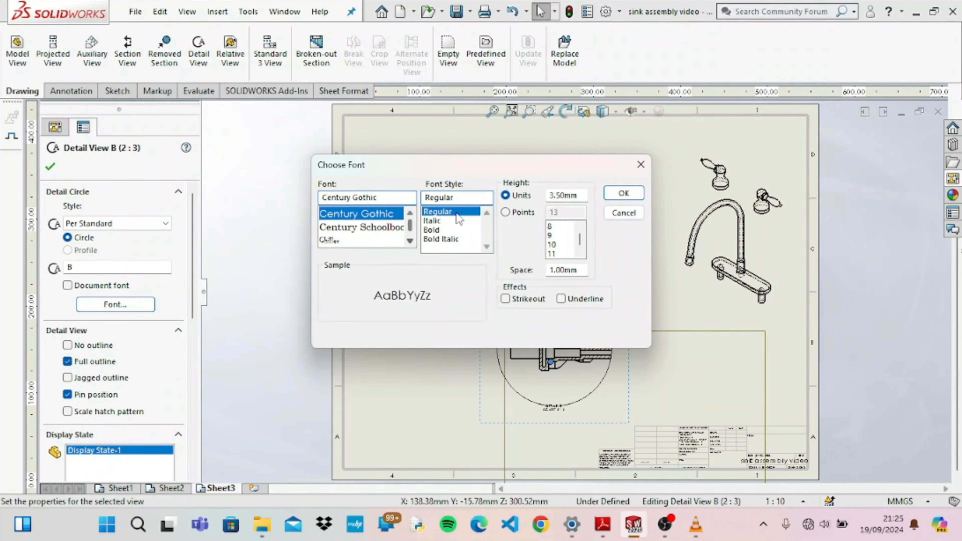
click(570, 196)
text(7)
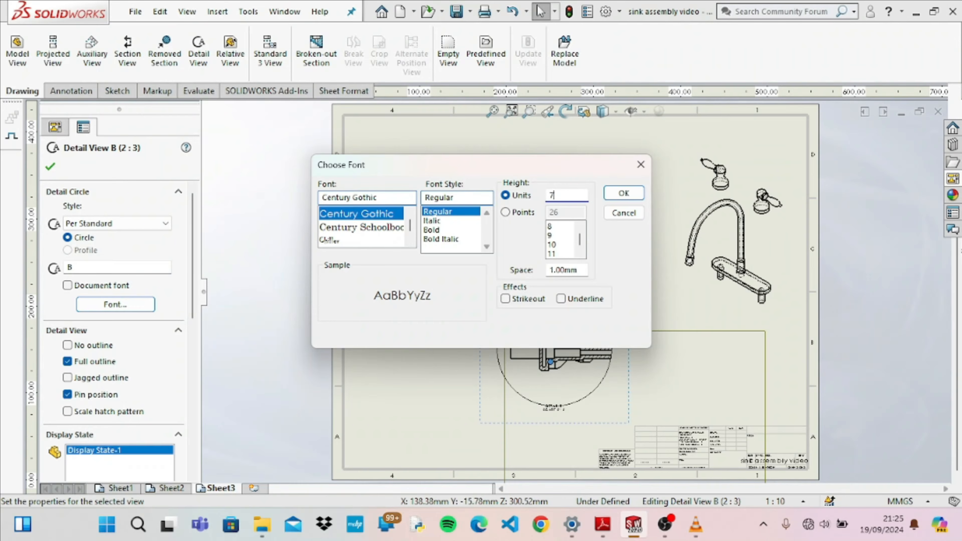
click(624, 194)
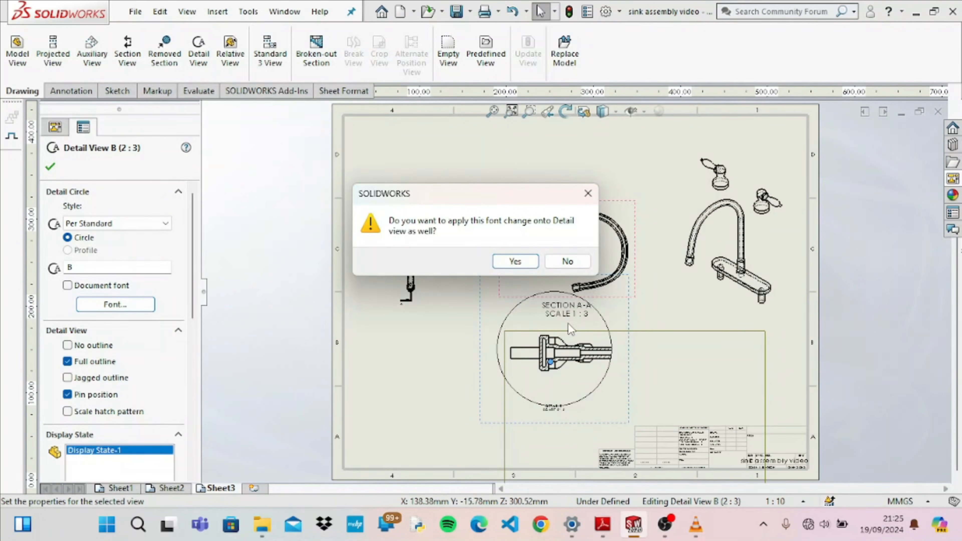
click(516, 261)
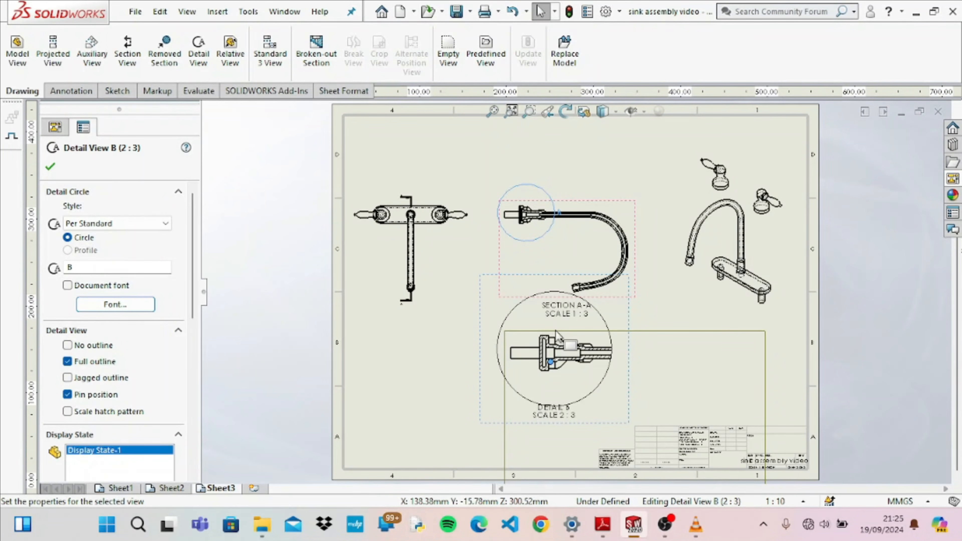
Move Detail View B lower and slightly right on the sheet, clear of the Section A-A label.
drag(568, 347, 585, 379)
key(Escape)
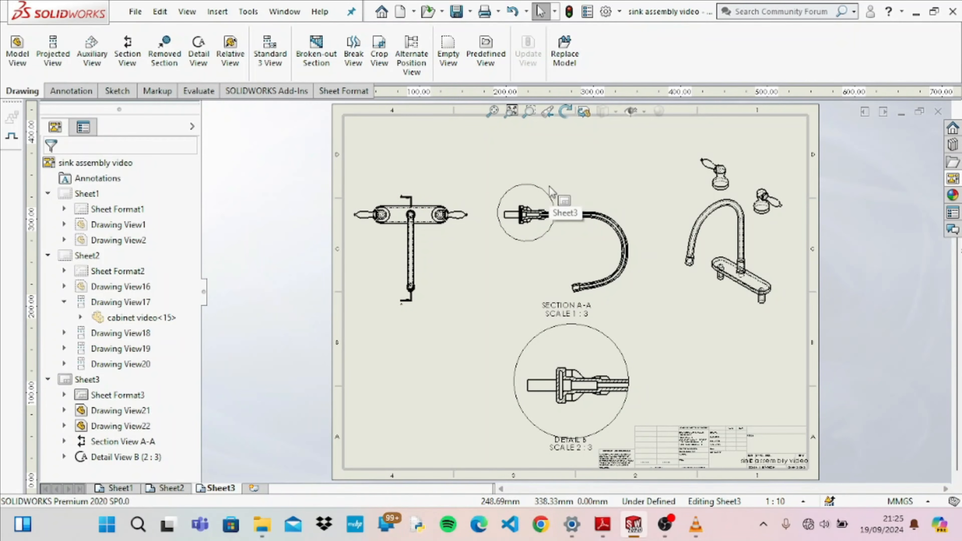
scroll(552, 193, down, 4)
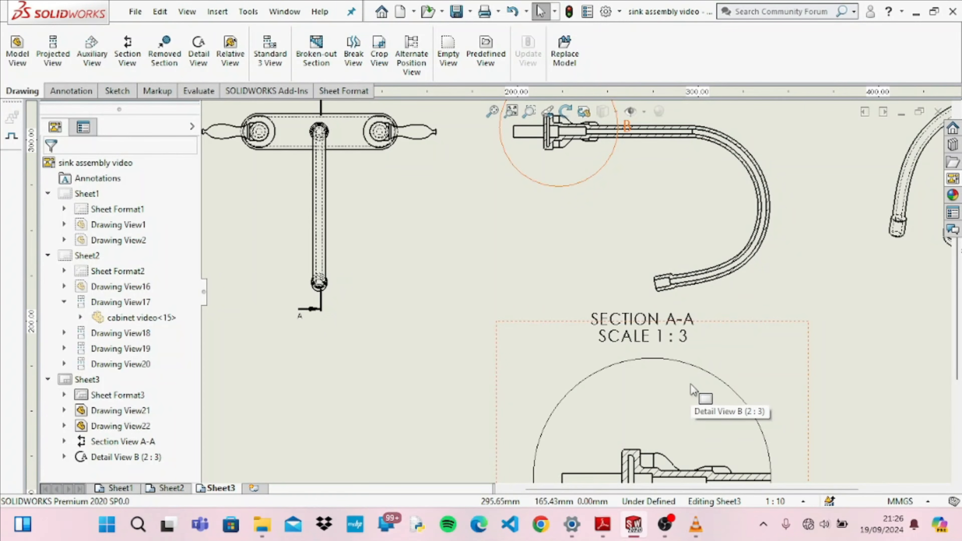
key(f)
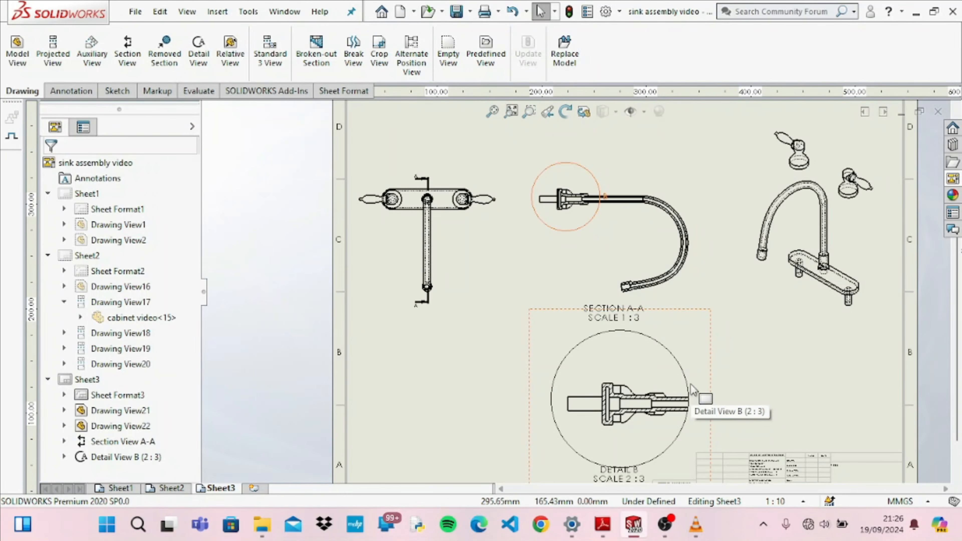
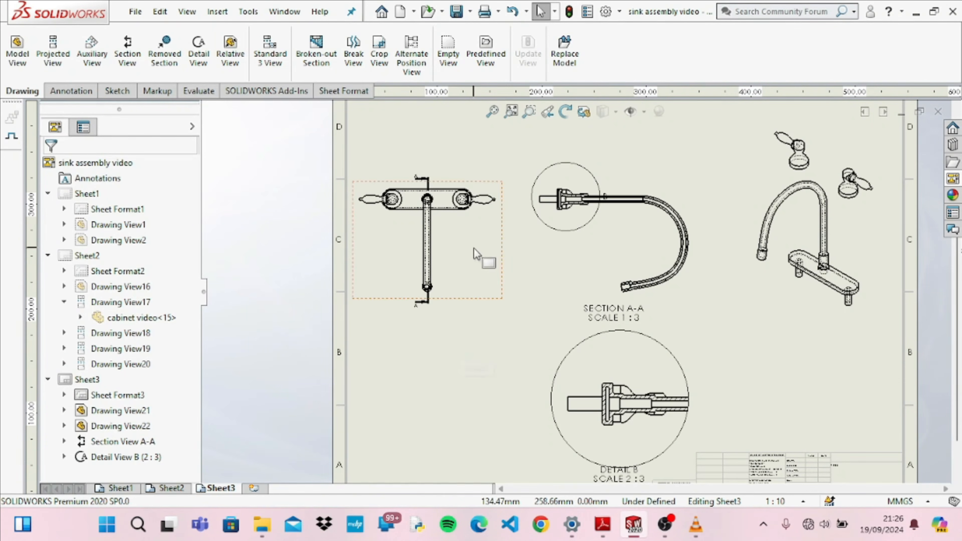
Place another Top view of faucet assembly 2 near the lower-left corner of Sheet3.
click(955, 181)
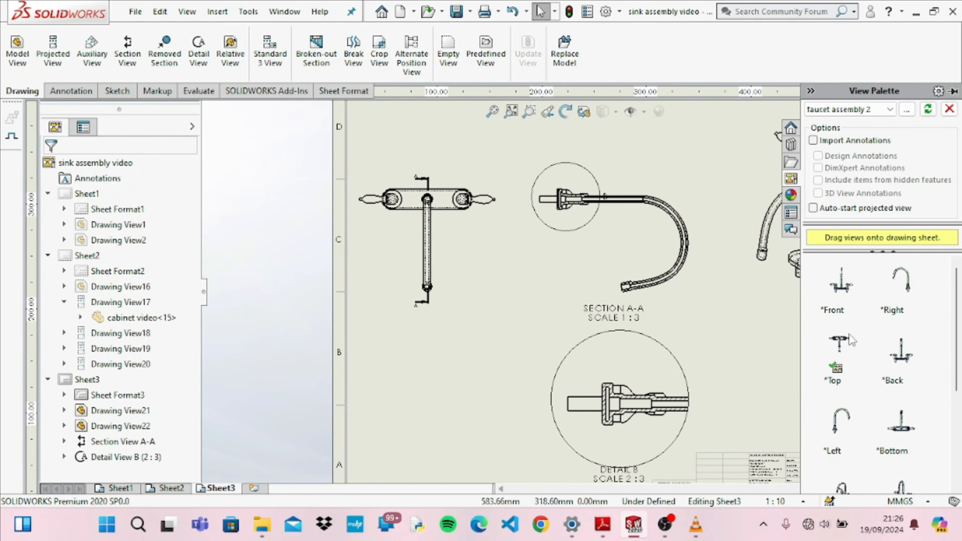
click(841, 341)
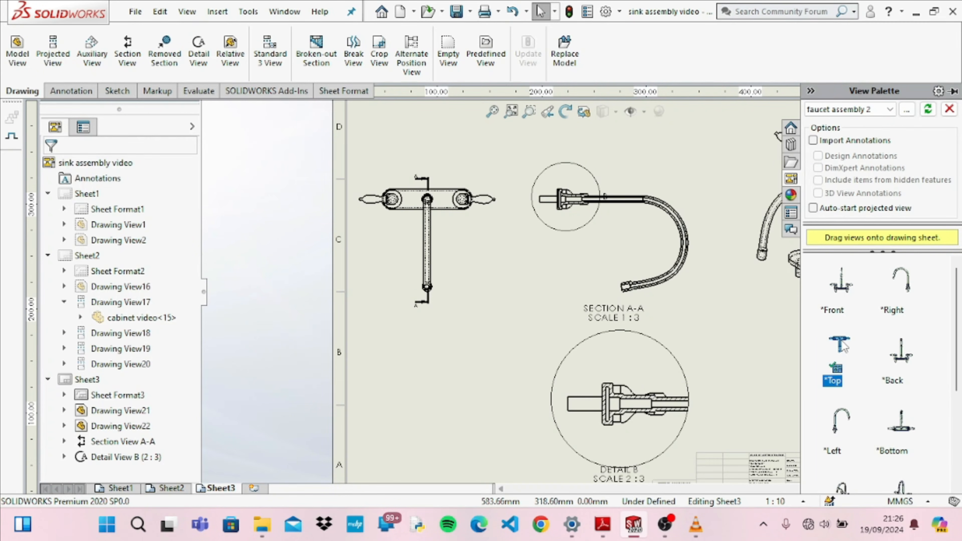
mouse_move(844, 345)
mouse_down()
mouse_move(661, 356)
mouse_move(477, 404)
mouse_move(409, 451)
mouse_up()
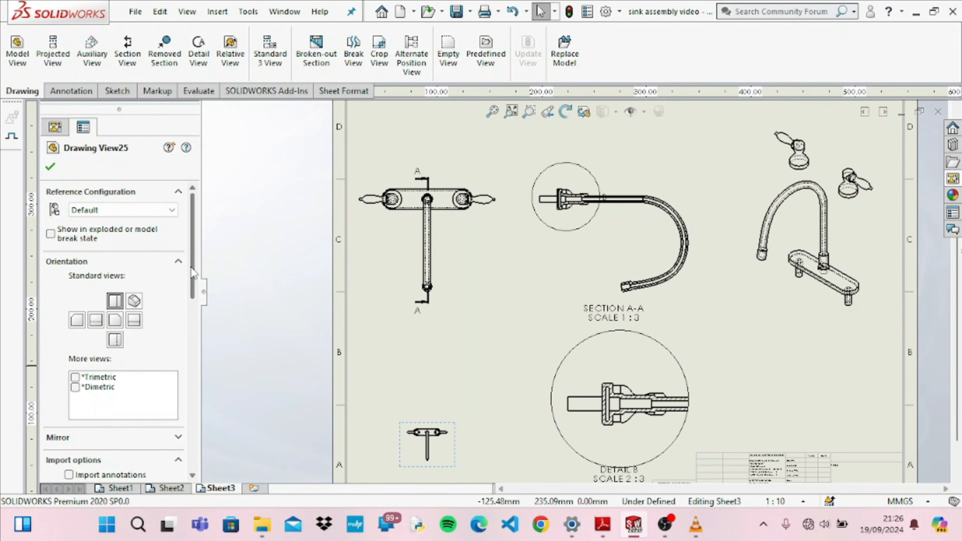
Show the lower faucet top view with hidden lines visible and set its custom scale to 1:3.
scroll(198, 380, down, 5)
scroll(198, 380, down, 2)
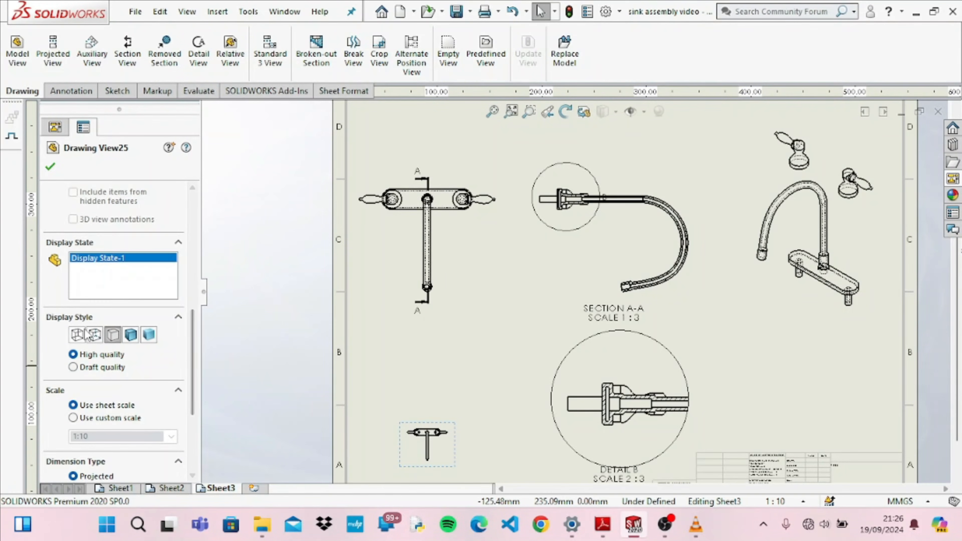
click(94, 335)
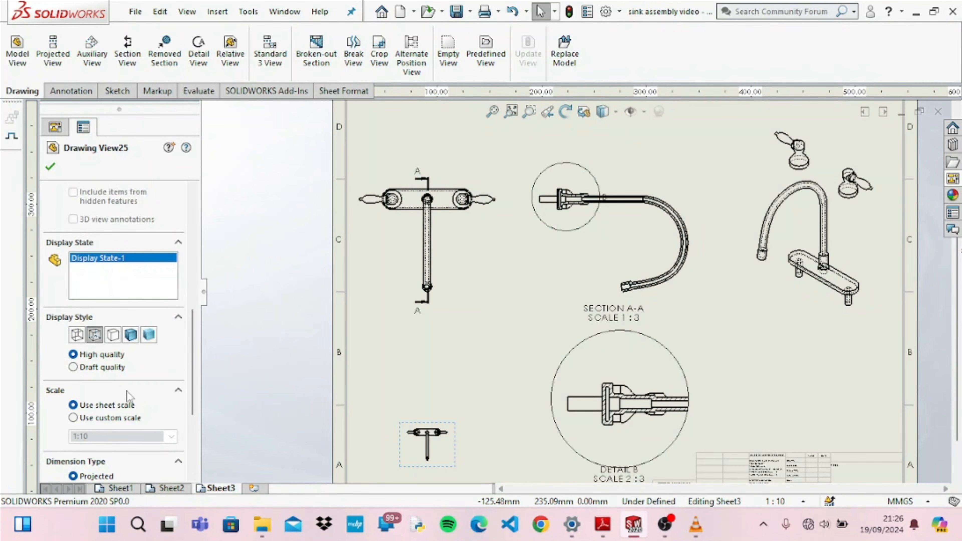
click(73, 418)
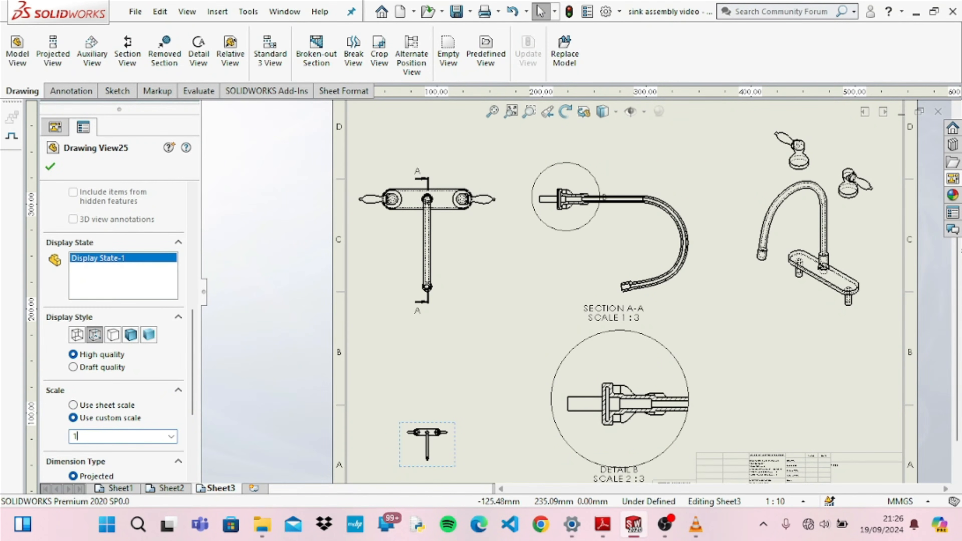
text(1:3)
key(Return)
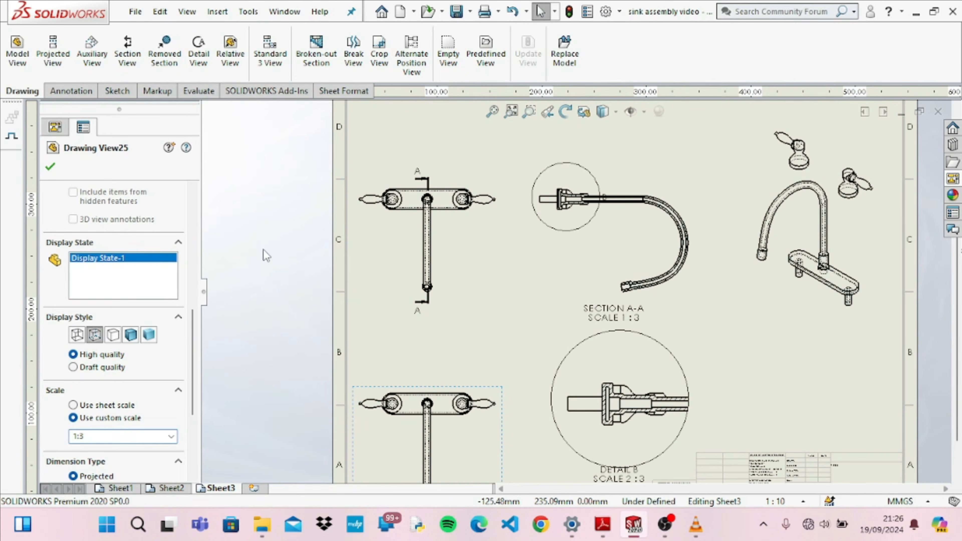
click(50, 166)
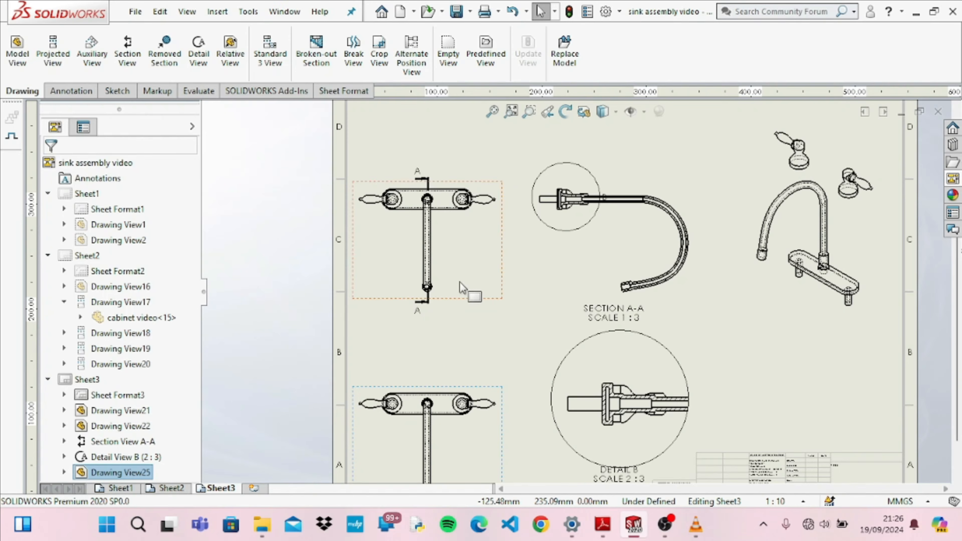
Add an alternate position to the lower faucet top view using a new configuration with both handles swung about 90 degrees toward the spout end.
click(412, 56)
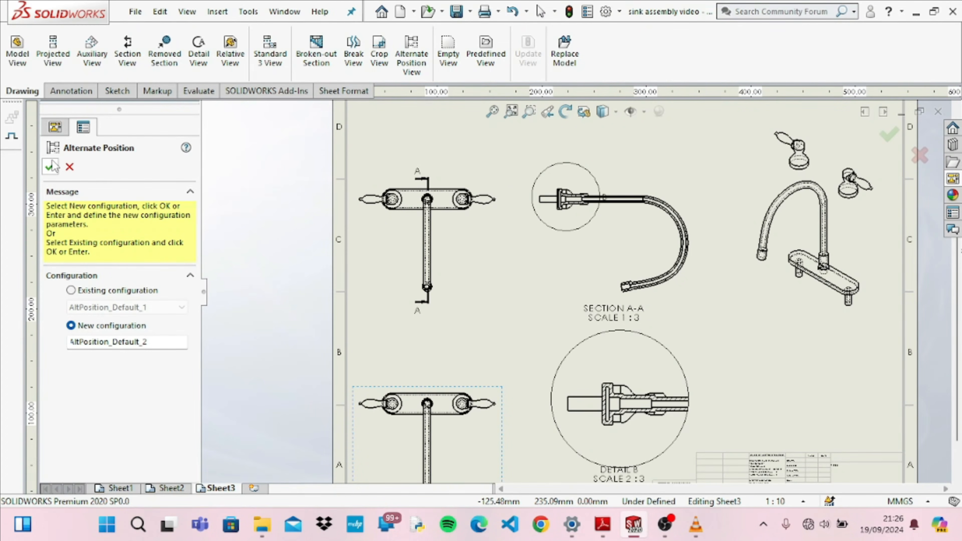
click(52, 167)
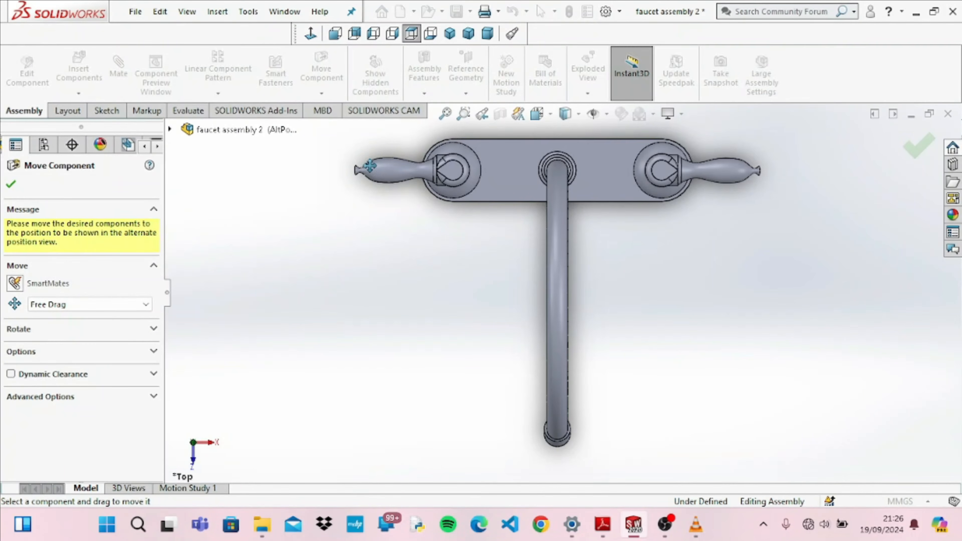
drag(374, 170, 451, 238)
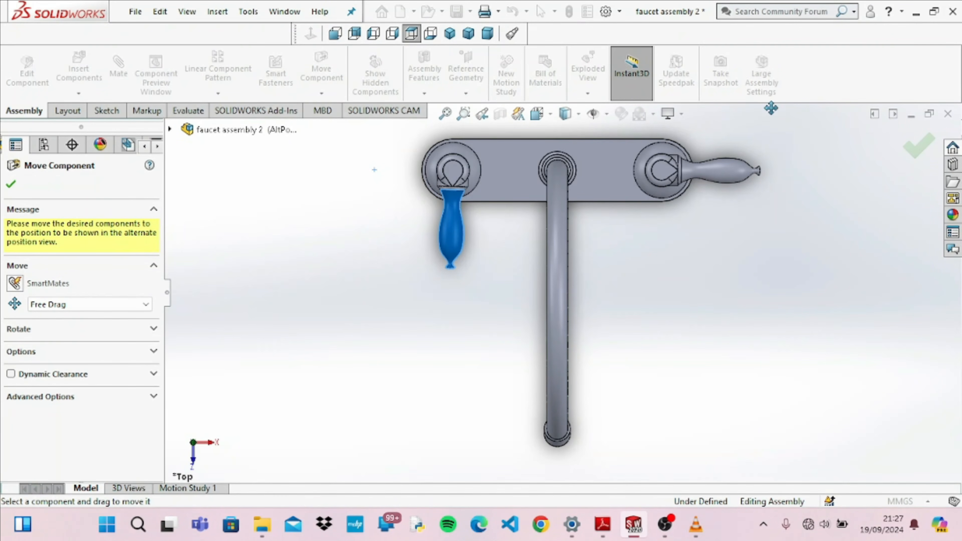
drag(740, 170, 653, 249)
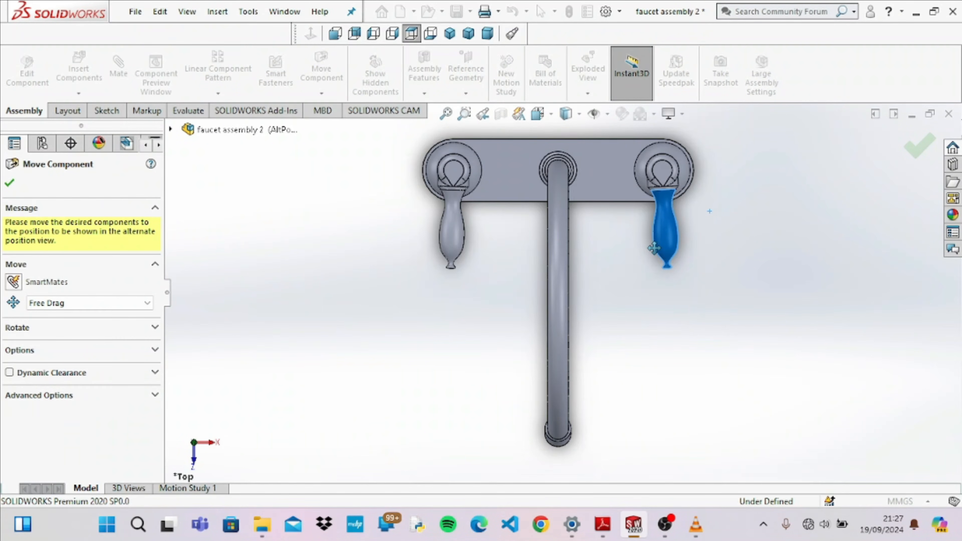
click(9, 184)
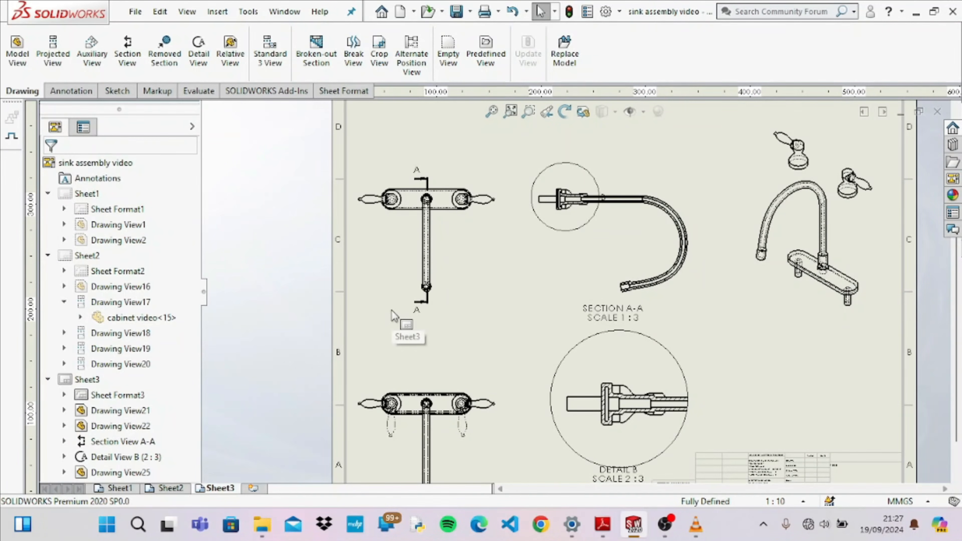
Move the alternate position faucet view up on the sheet, closer to the top view with section line A-A.
click(528, 111)
drag(364, 360, 495, 509)
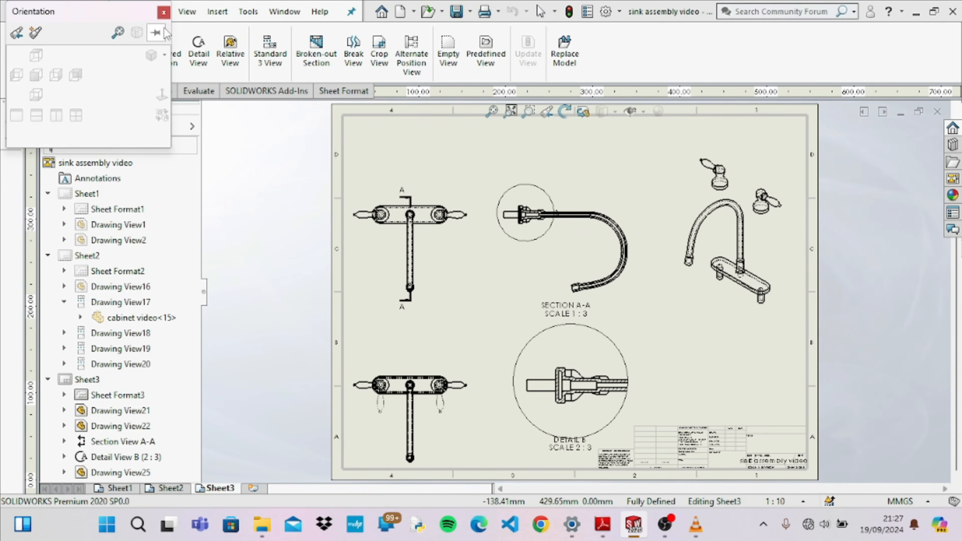
click(164, 12)
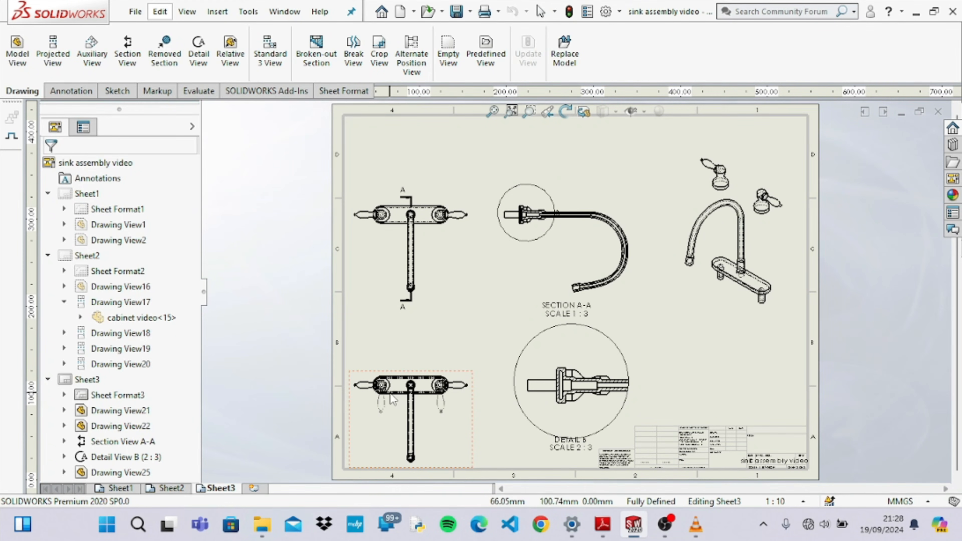
drag(393, 399, 393, 362)
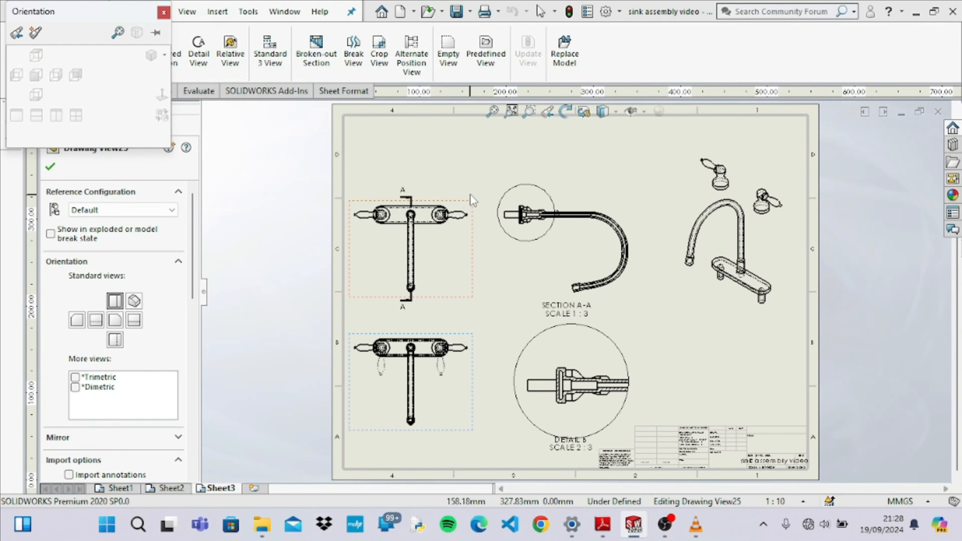
click(165, 13)
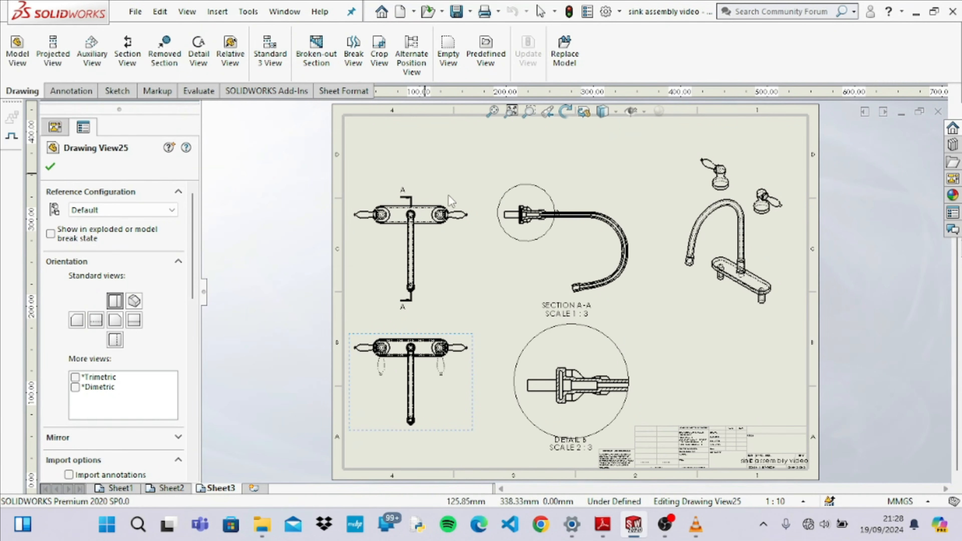
click(481, 207)
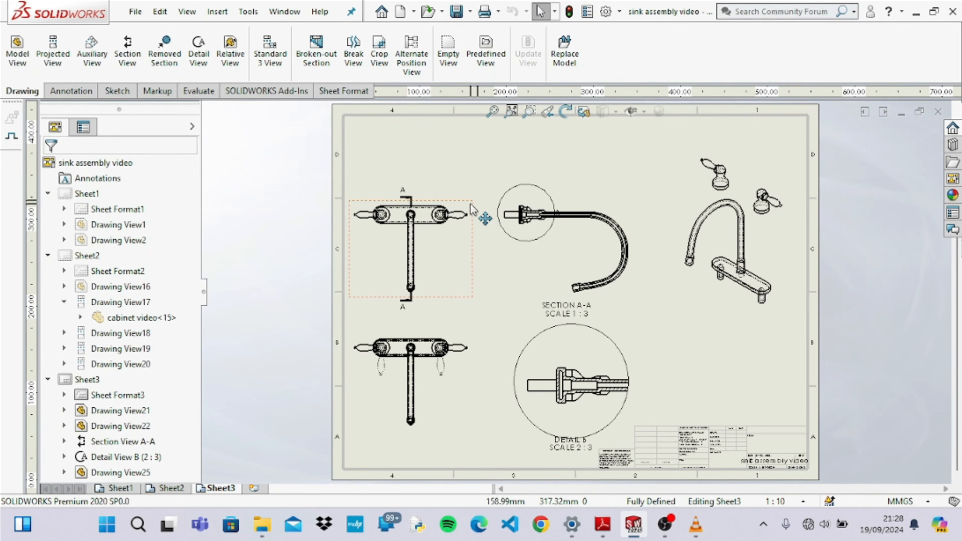
Raise the faucet top view with section line A-A, the alternate position view and Detail View B to even out the sheet layout.
drag(474, 202, 473, 160)
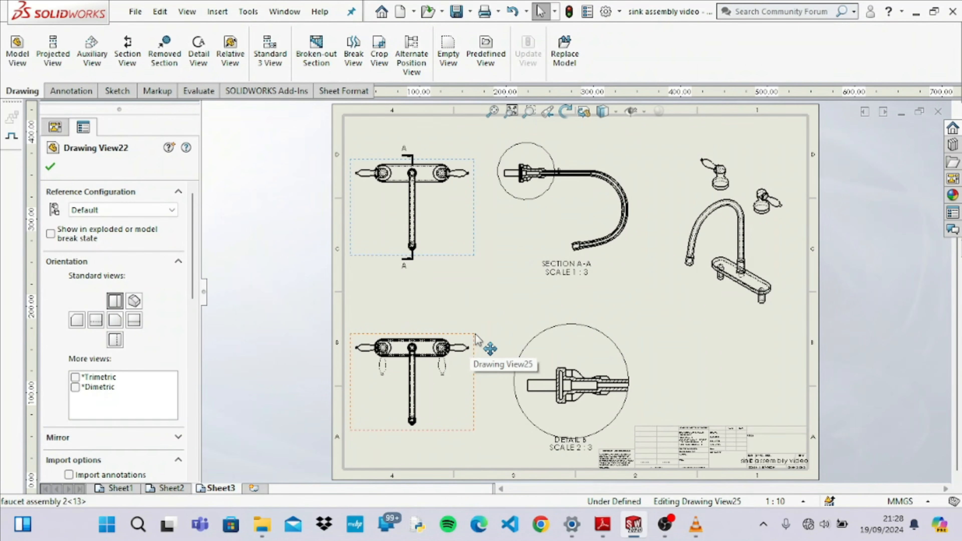
mouse_move(474, 339)
mouse_down()
mouse_move(479, 310)
mouse_move(484, 319)
mouse_up()
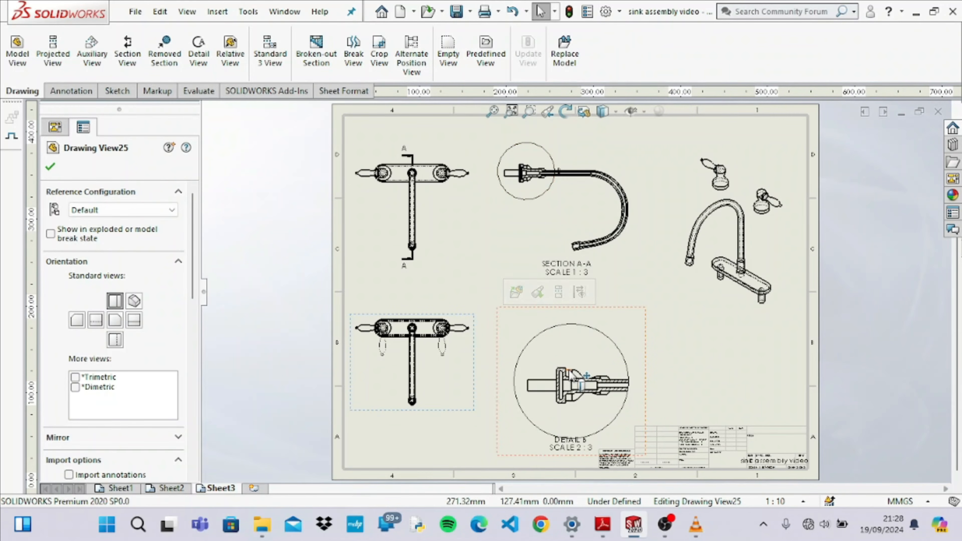
drag(571, 373, 586, 340)
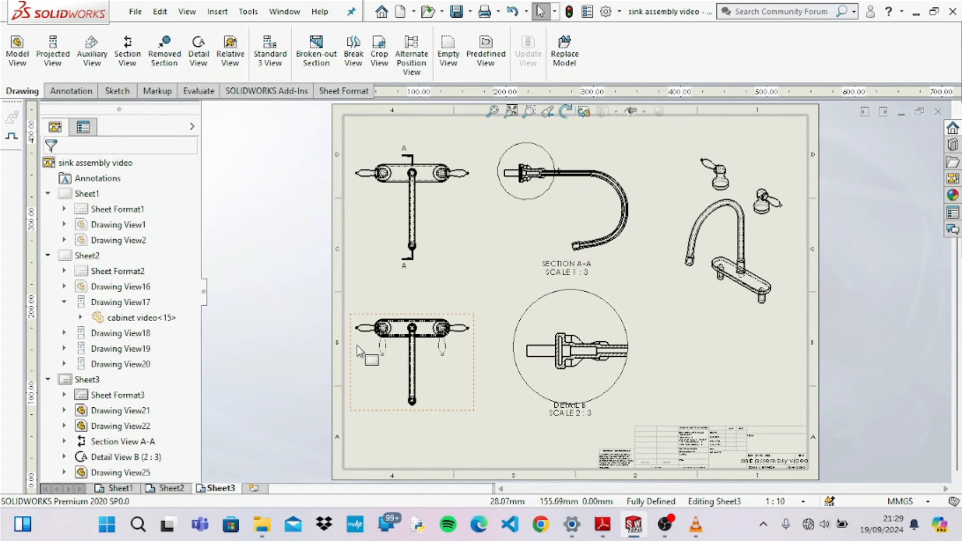
Add the note "90 DEGREE ROTATION FOR FULL OPEN VALVES" below the alternate position view, wrapped in a narrow text box.
click(88, 92)
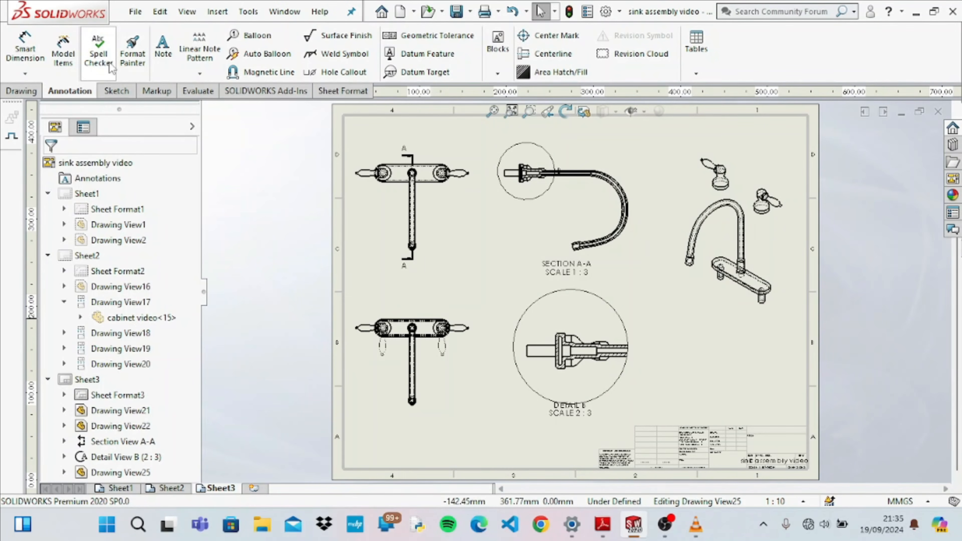
click(159, 70)
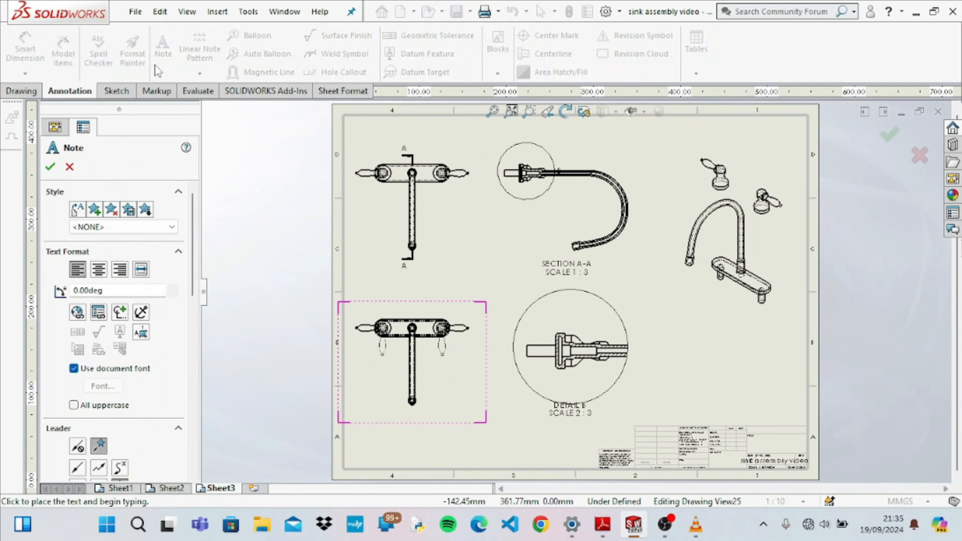
click(410, 417)
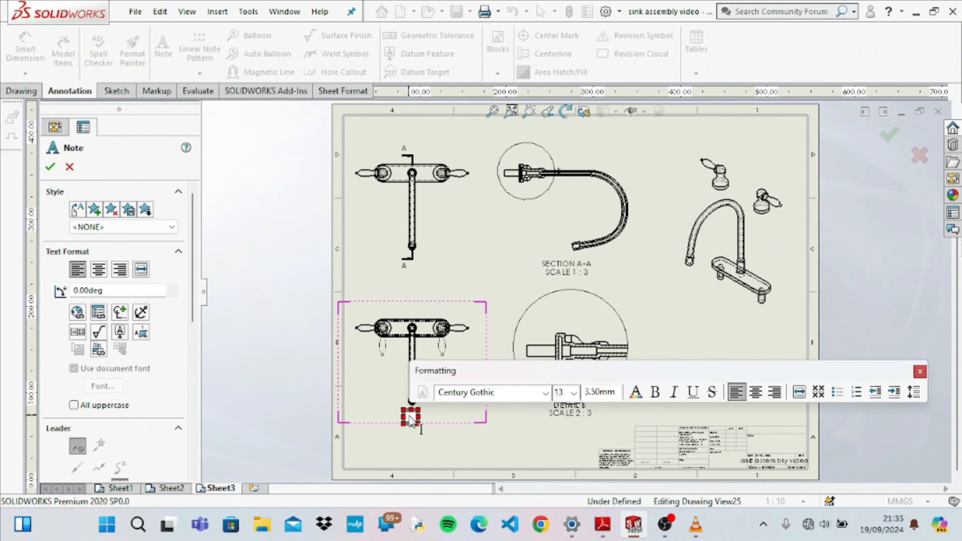
text(90 DEGREE ROTATION FOR FULL OPEN VALVES)
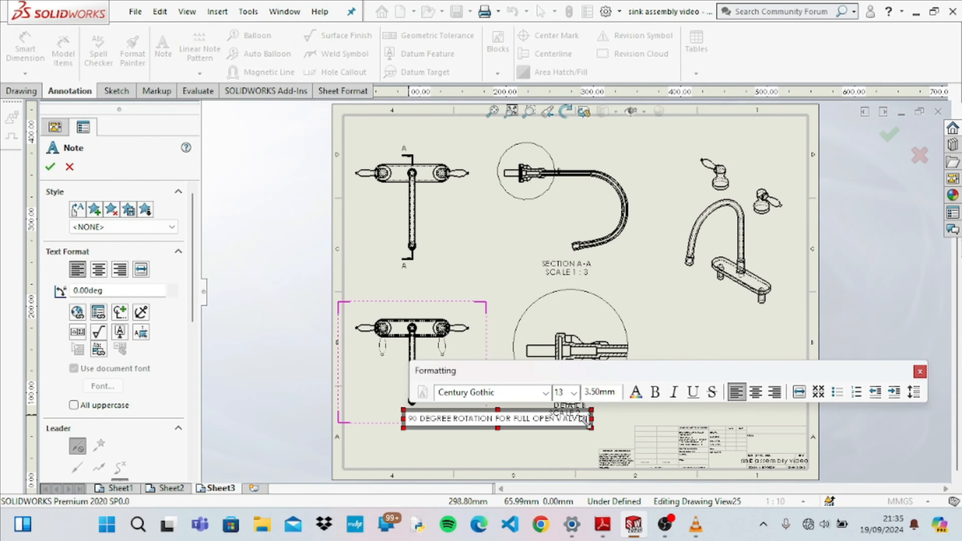
drag(593, 429, 444, 491)
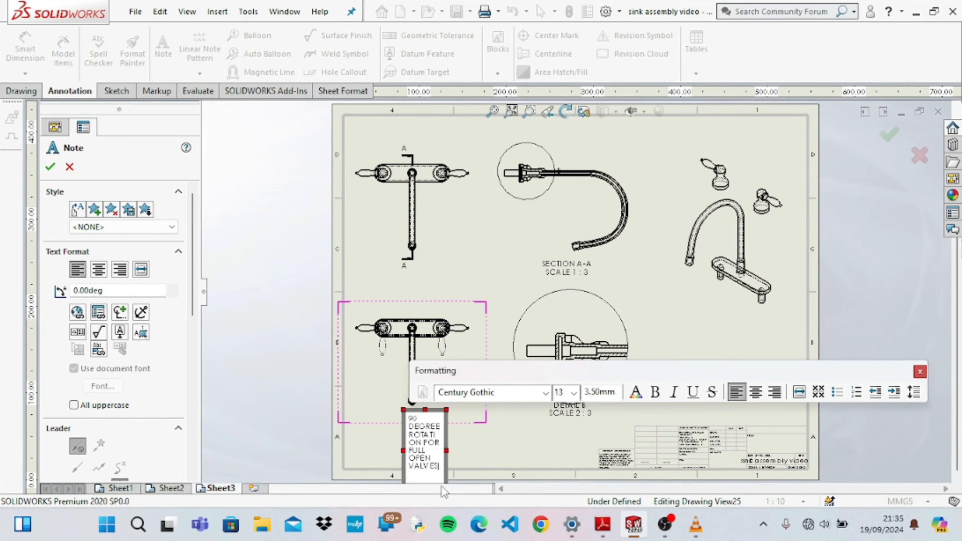
click(461, 452)
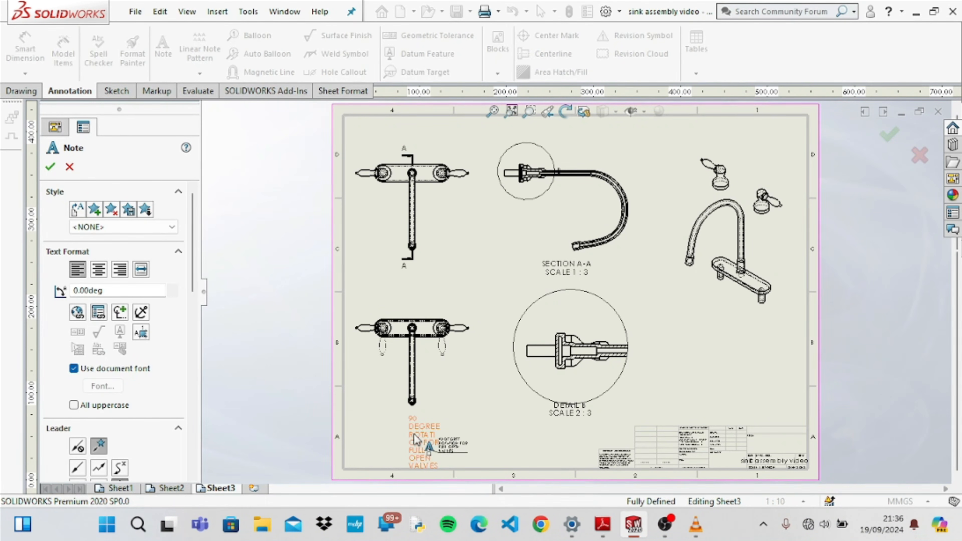
key(Escape)
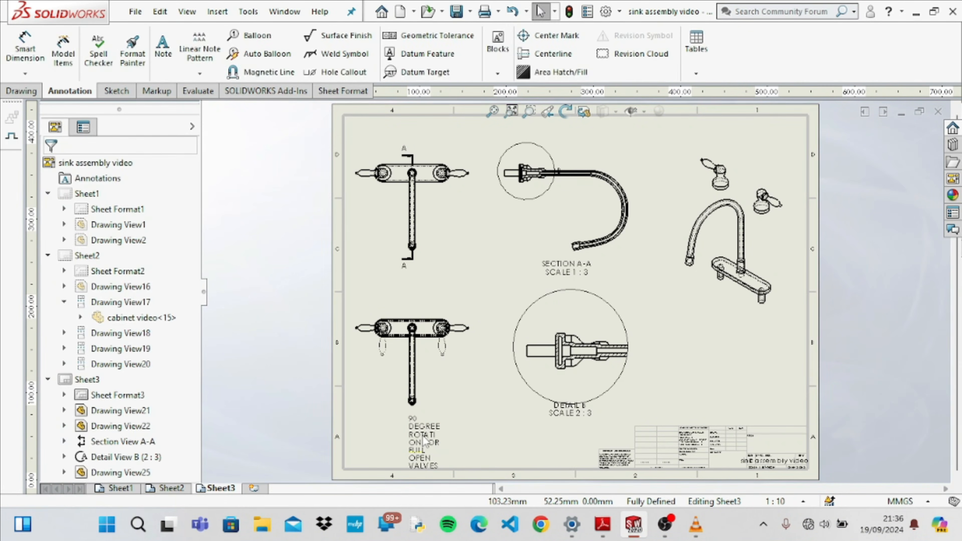
Widen the rotation note's text box so words stay whole, and shift the note to sit centred under the spout.
double_click(443, 469)
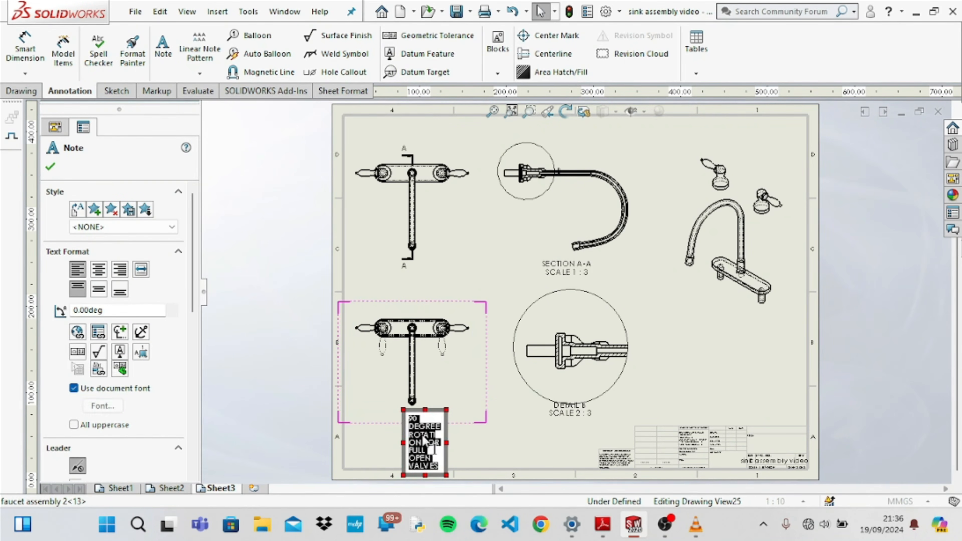
drag(442, 469, 419, 435)
click(503, 439)
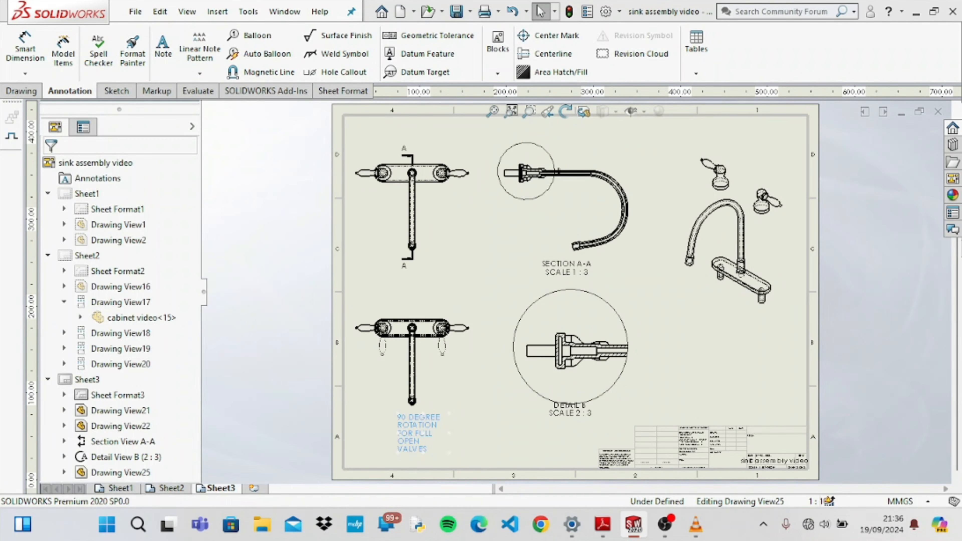
click(423, 435)
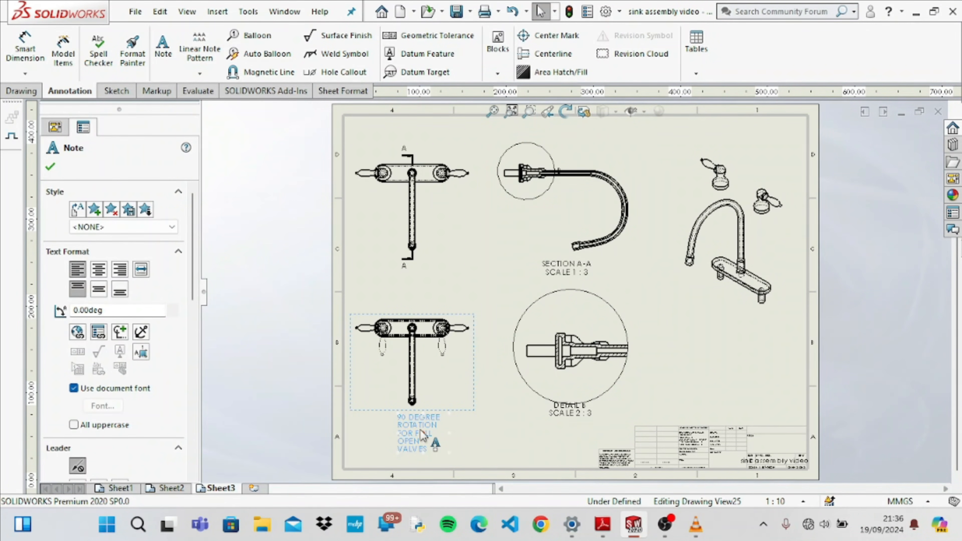
click(476, 429)
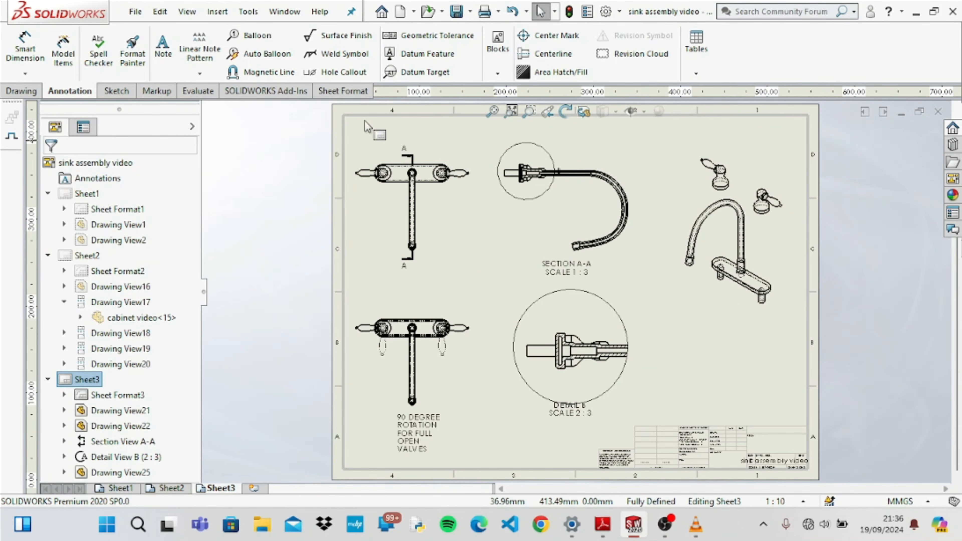
Edit Sheet3's sheet format and replace the DWG. NO. text in the title block with 3.
click(352, 95)
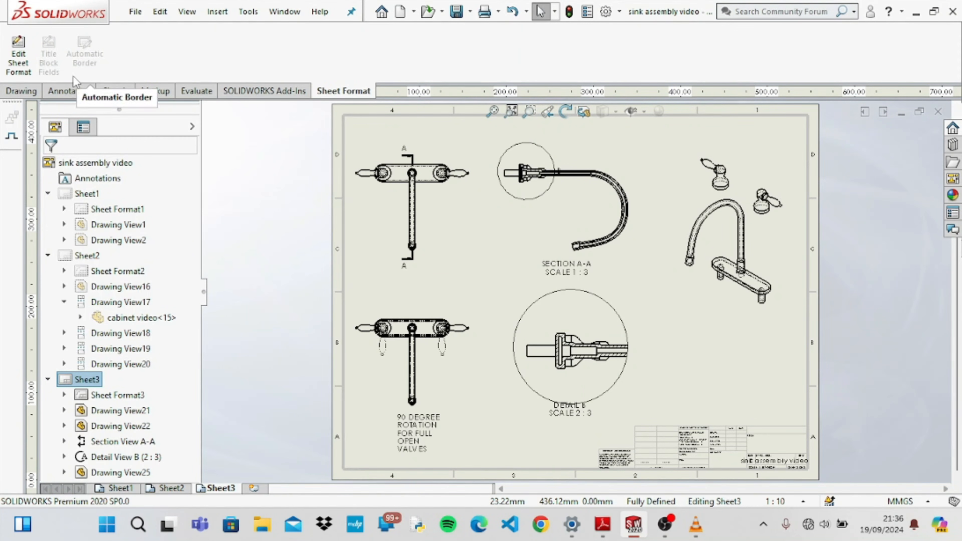
click(18, 53)
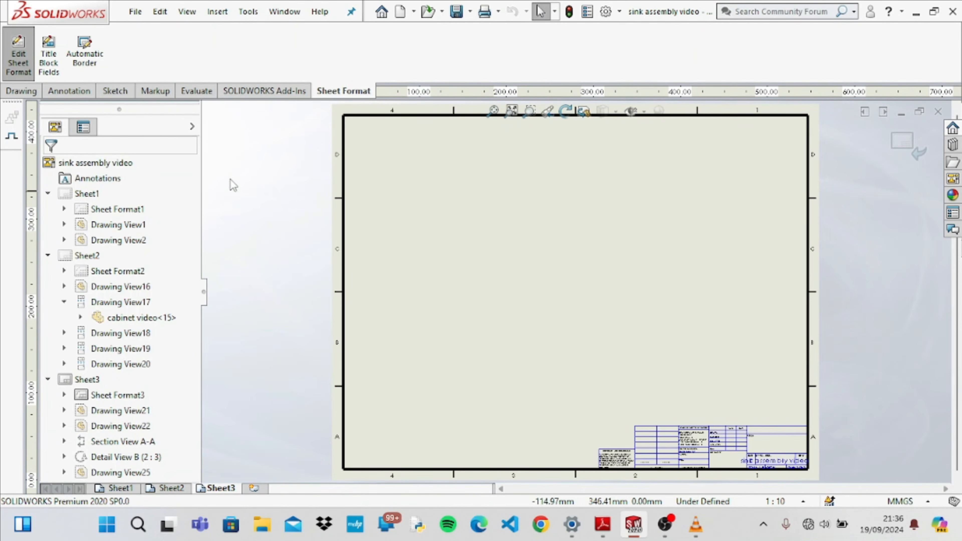
click(529, 110)
drag(564, 338, 821, 464)
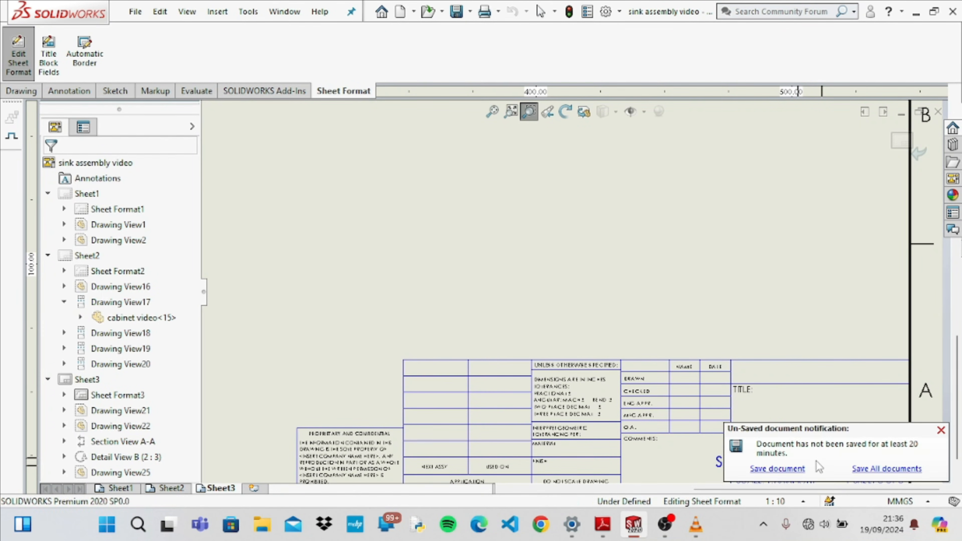
key(Escape)
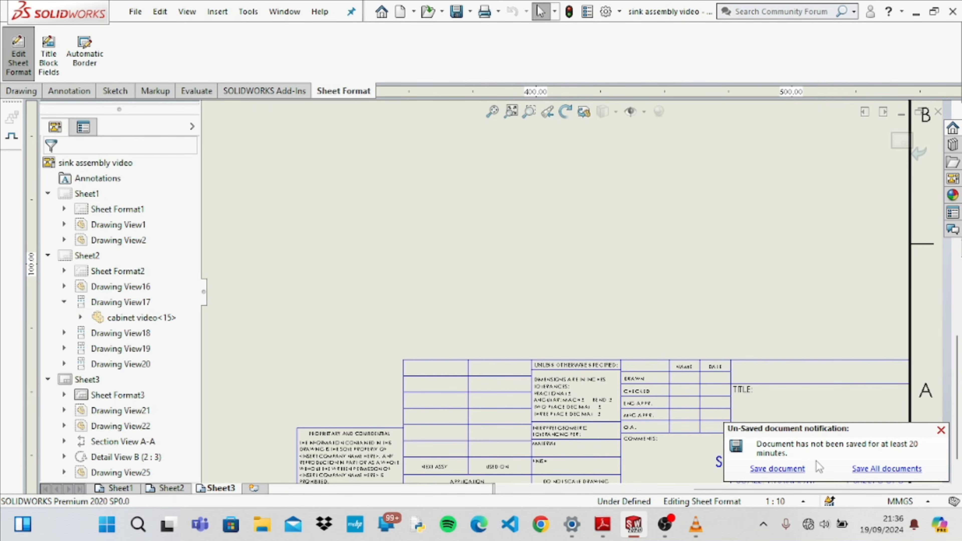
click(939, 431)
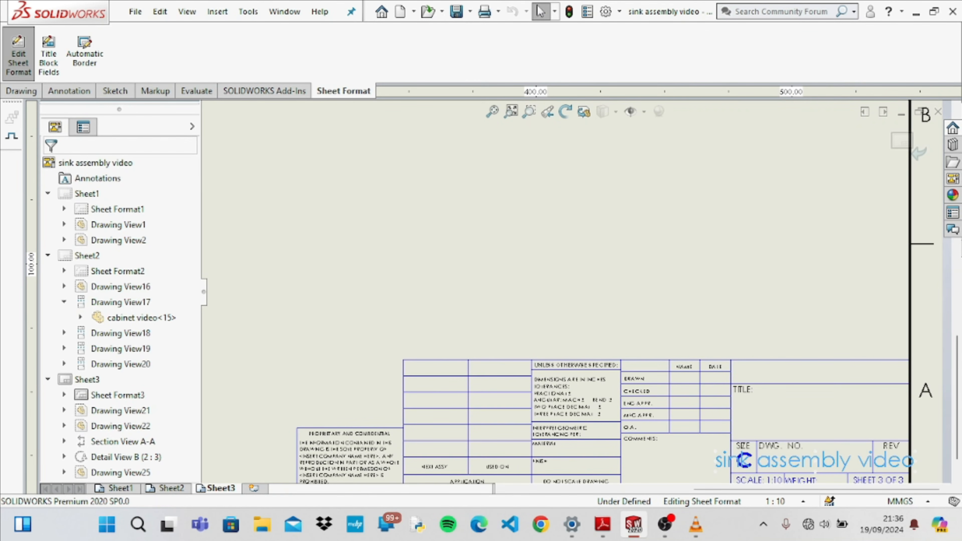
click(829, 464)
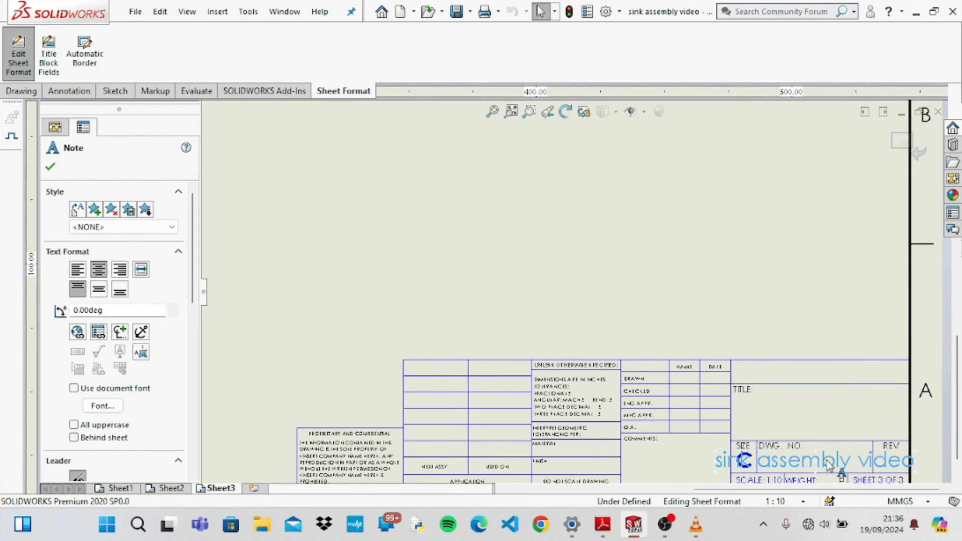
double_click(829, 464)
key(Delete)
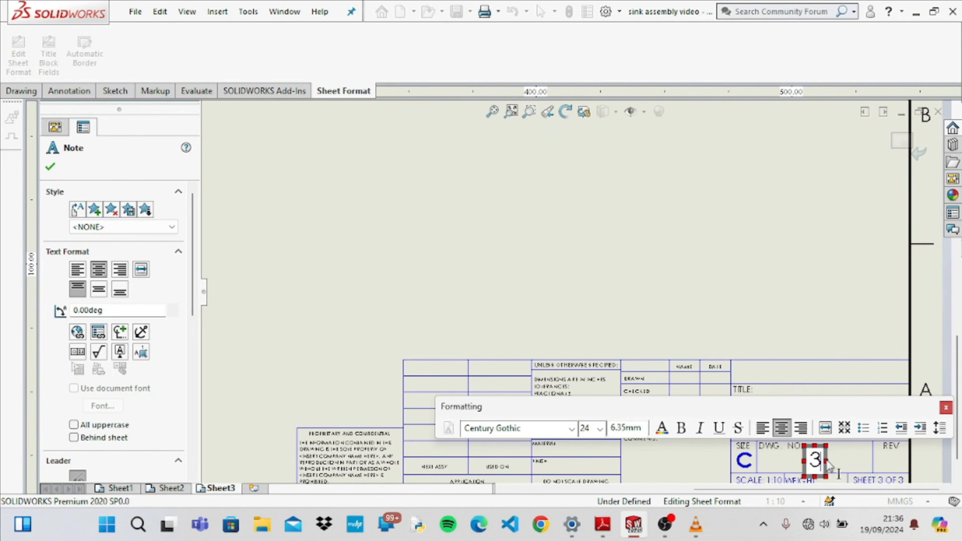
click(803, 393)
Fill in the title field of Sheet3's title block with "FAUCET ASSEMBLY DRAWING".
click(780, 401)
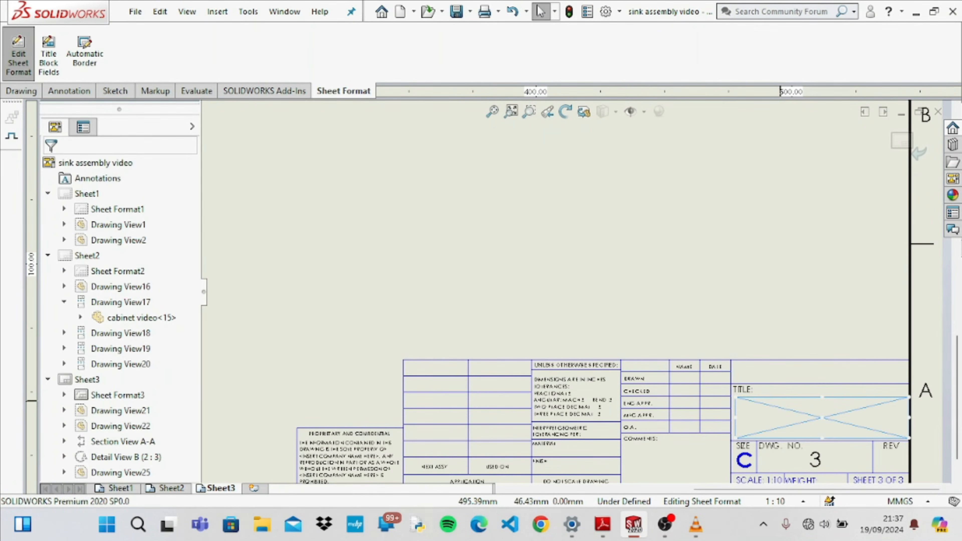
double_click(783, 408)
text(FAU)
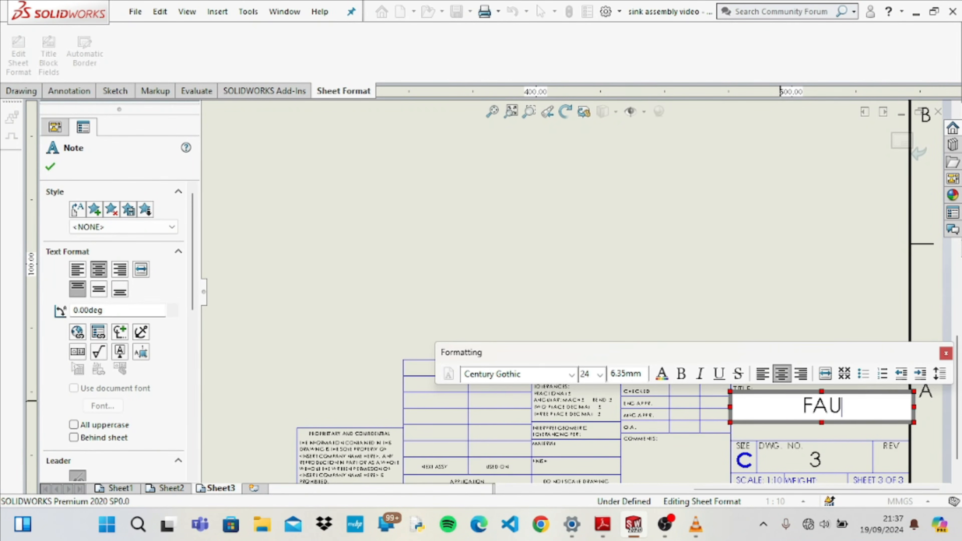
text(CET ASS)
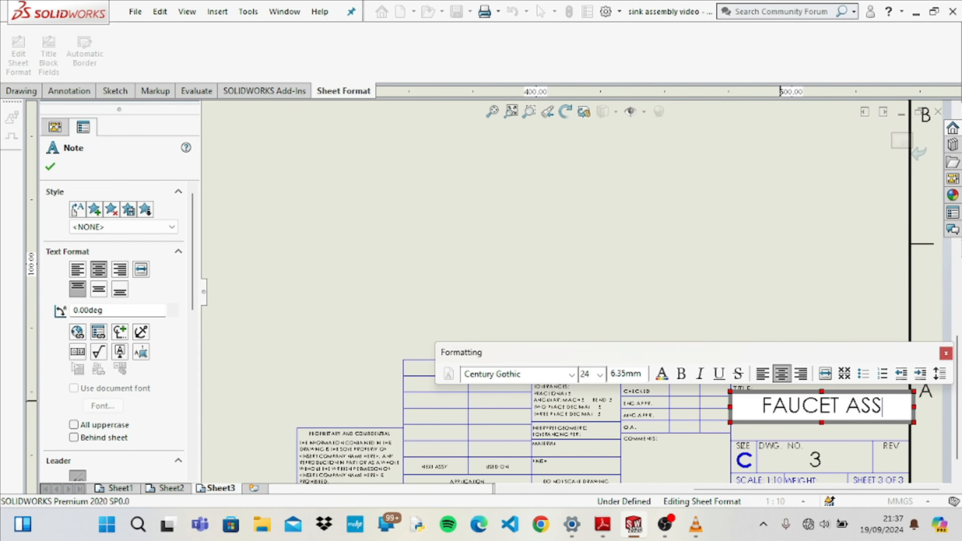
text(EMB)
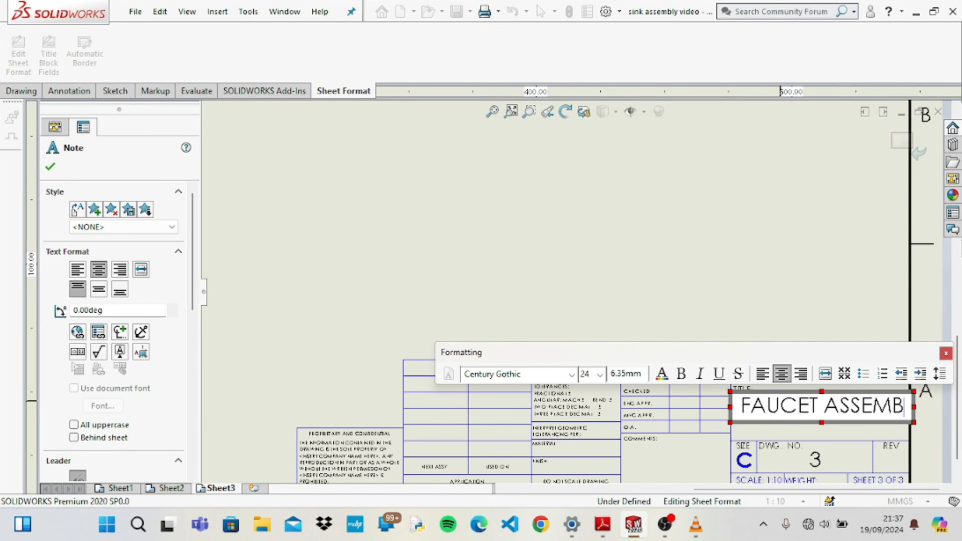
text(LY DRAWING)
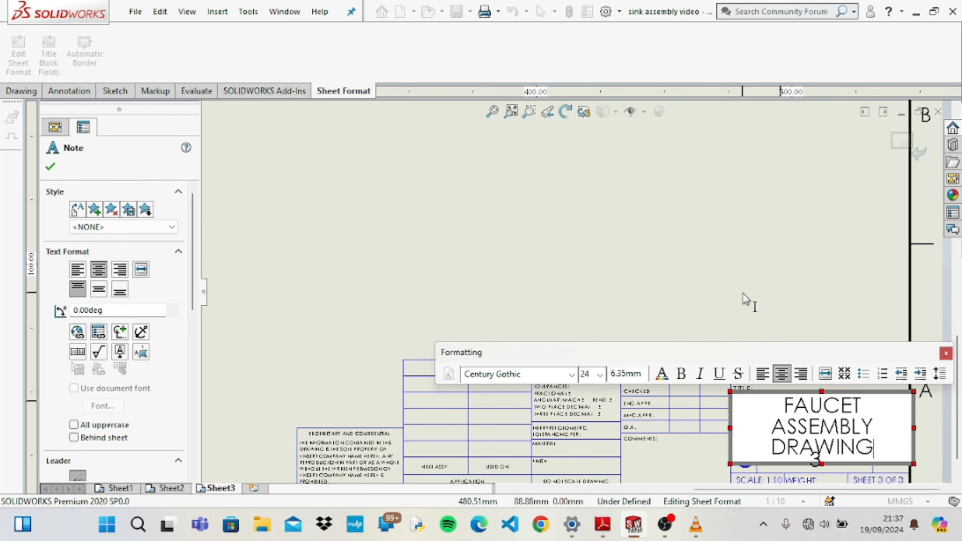
click(750, 300)
Move the title text up clear of the drawing number, and leave sheet format editing to return to Sheet3.
drag(789, 415, 790, 397)
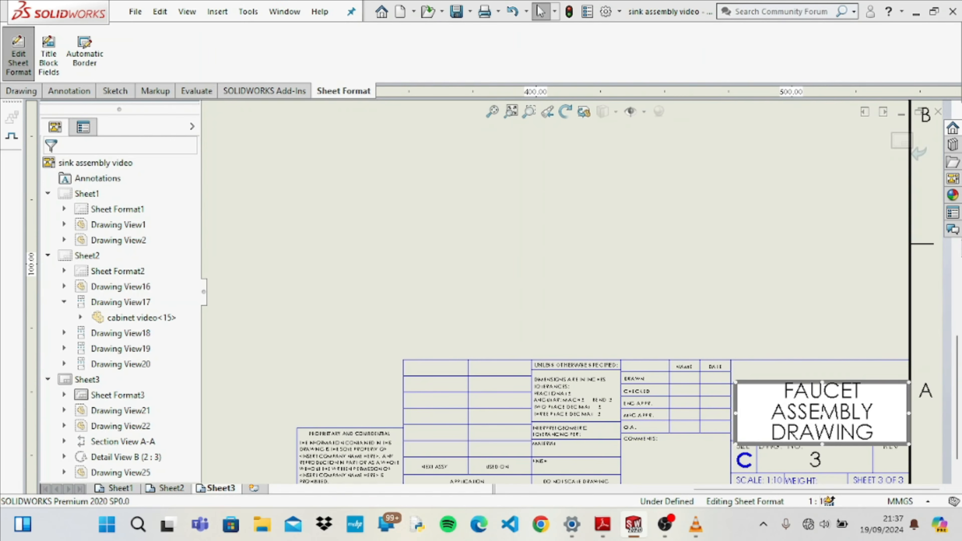
click(768, 321)
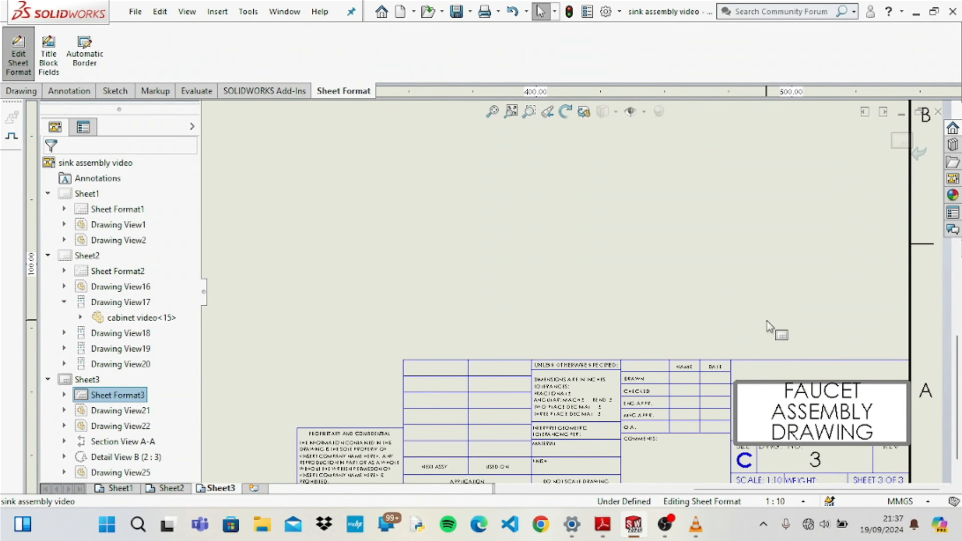
click(749, 368)
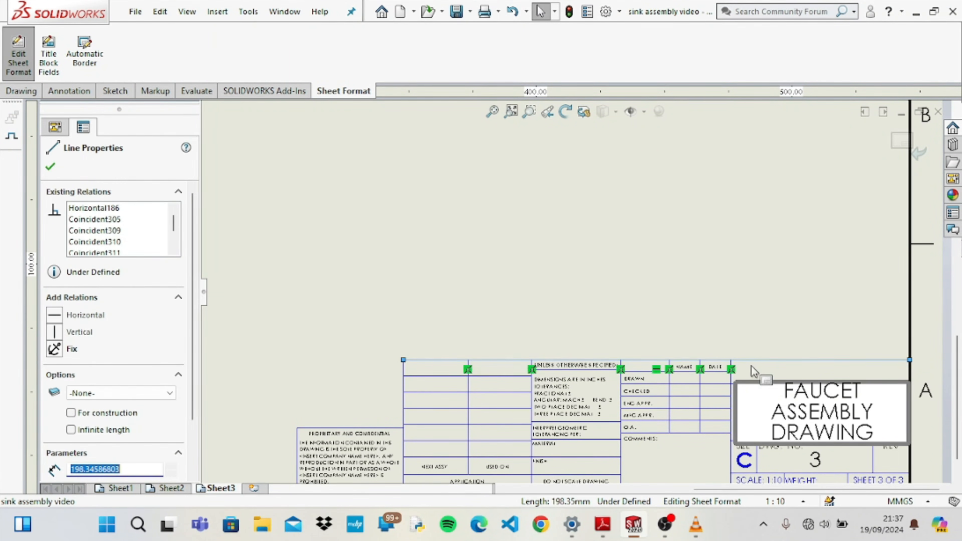
click(743, 279)
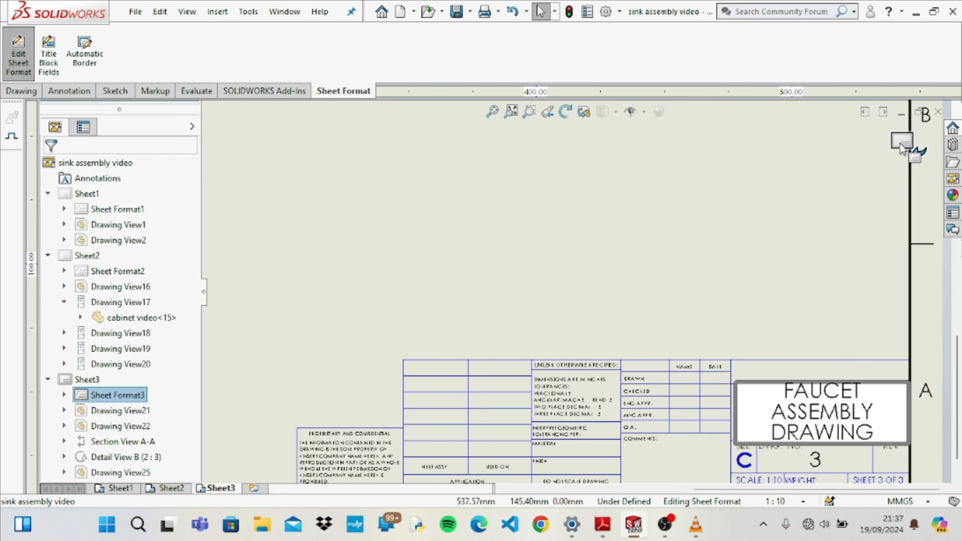
click(900, 143)
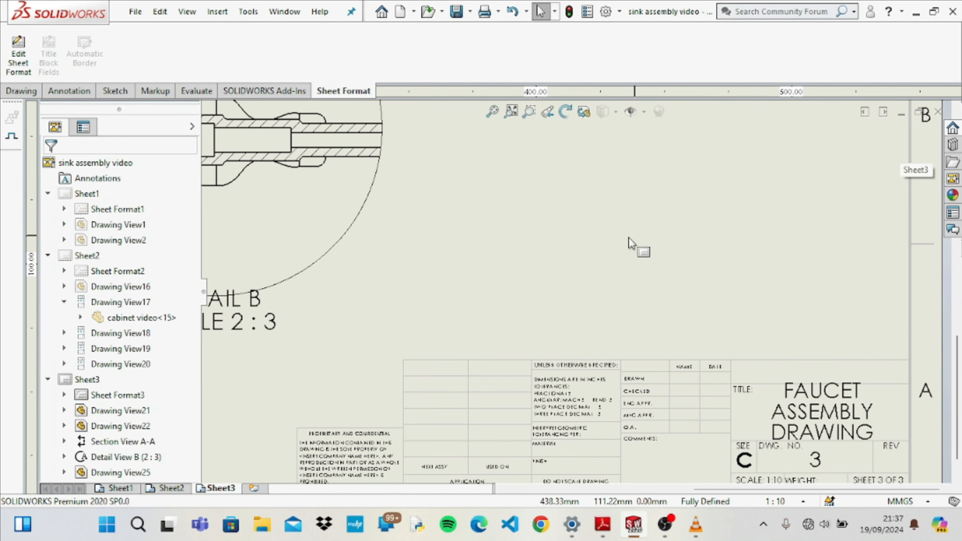
key(f)
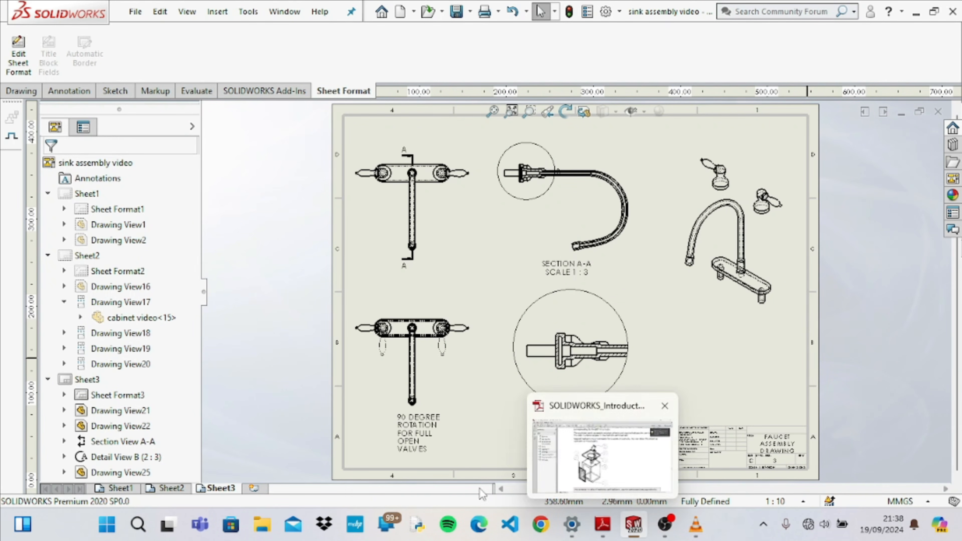
On Sheet1, add circular balloons to the faucet handle and the faucet in the exploded view, placed above each other beside the parts.
click(120, 488)
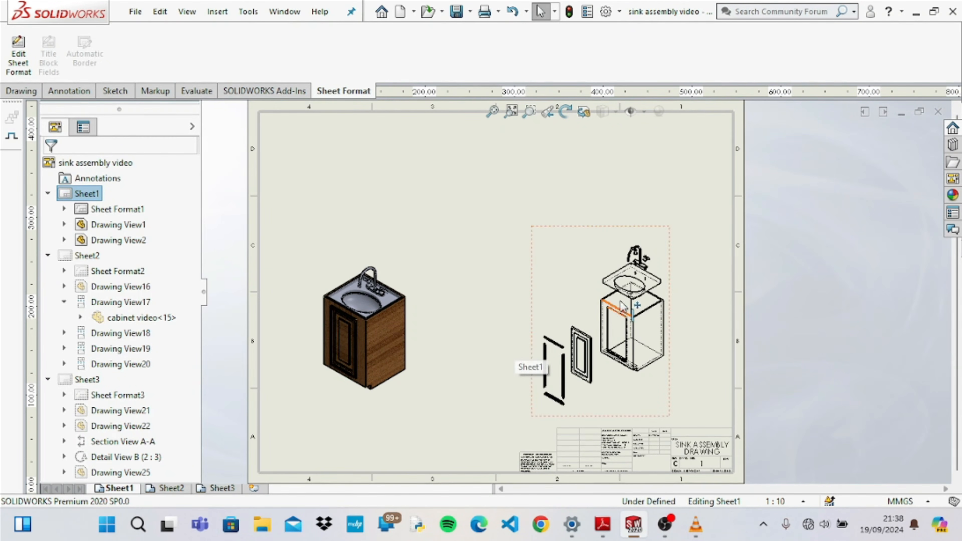
key(shift+z)
key(shift+z)
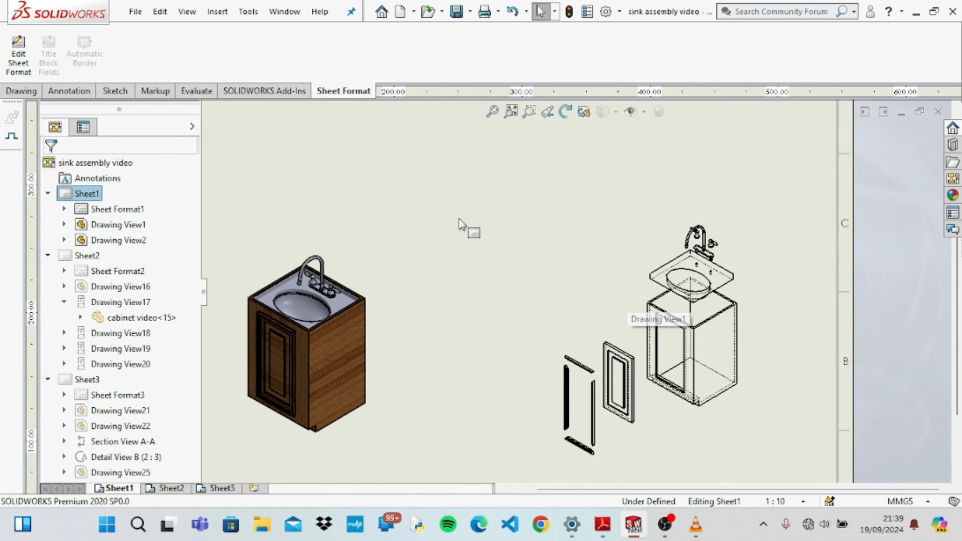
click(81, 93)
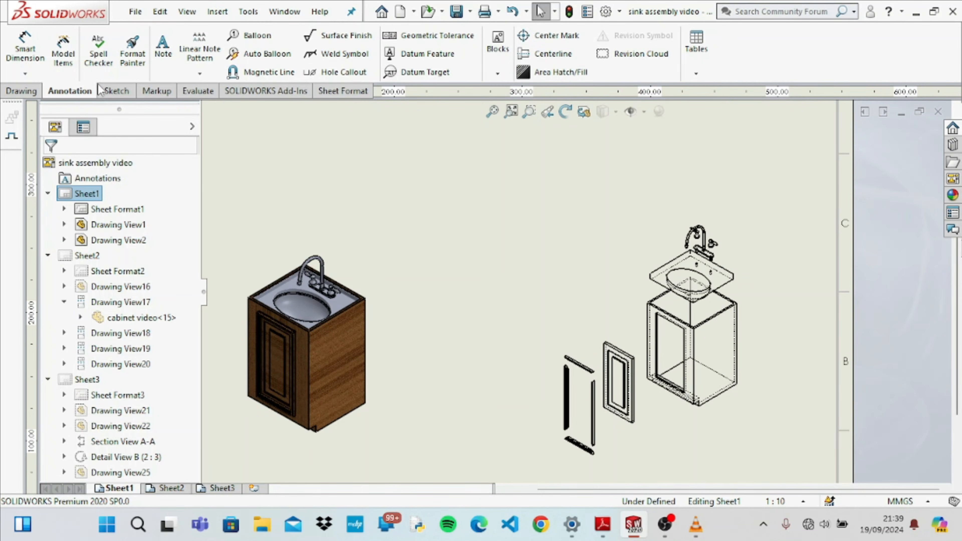
click(251, 34)
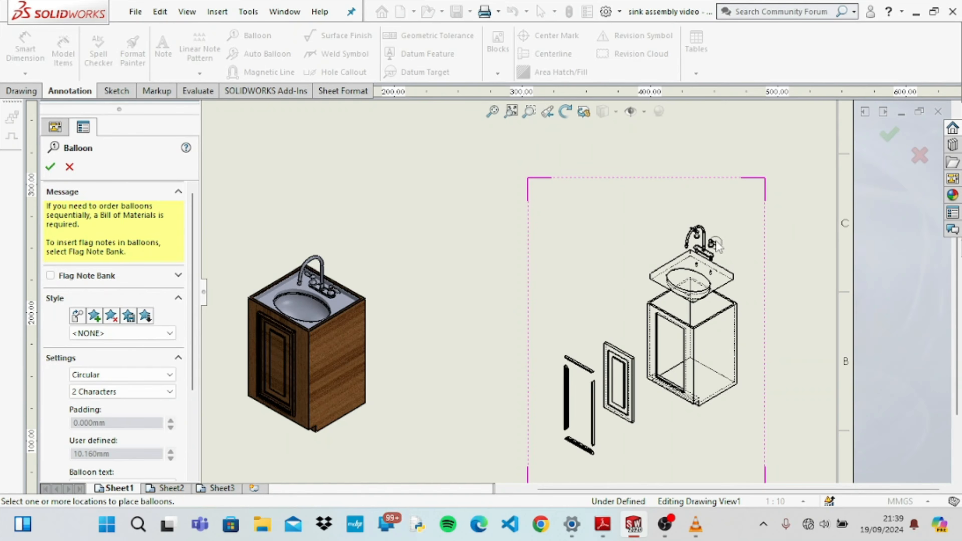
click(712, 245)
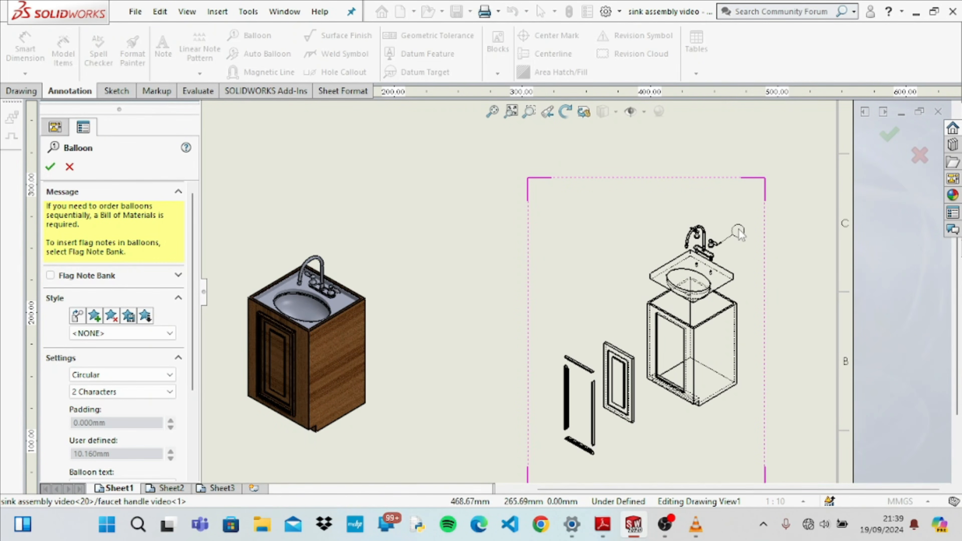
click(739, 232)
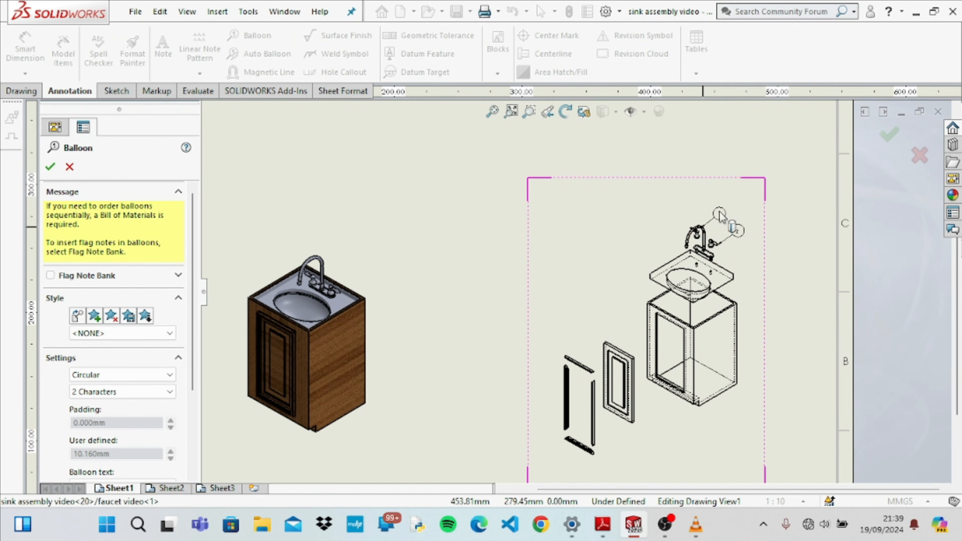
click(713, 232)
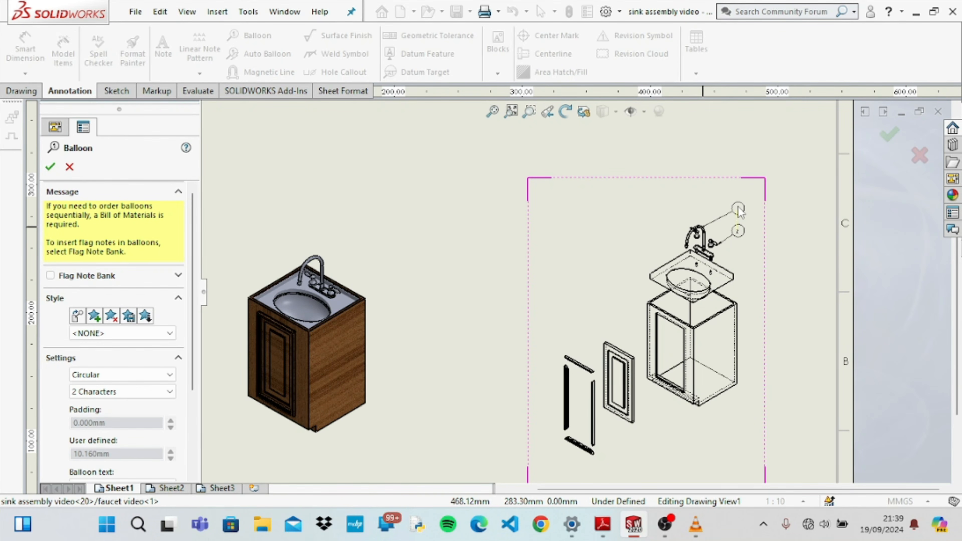
click(739, 210)
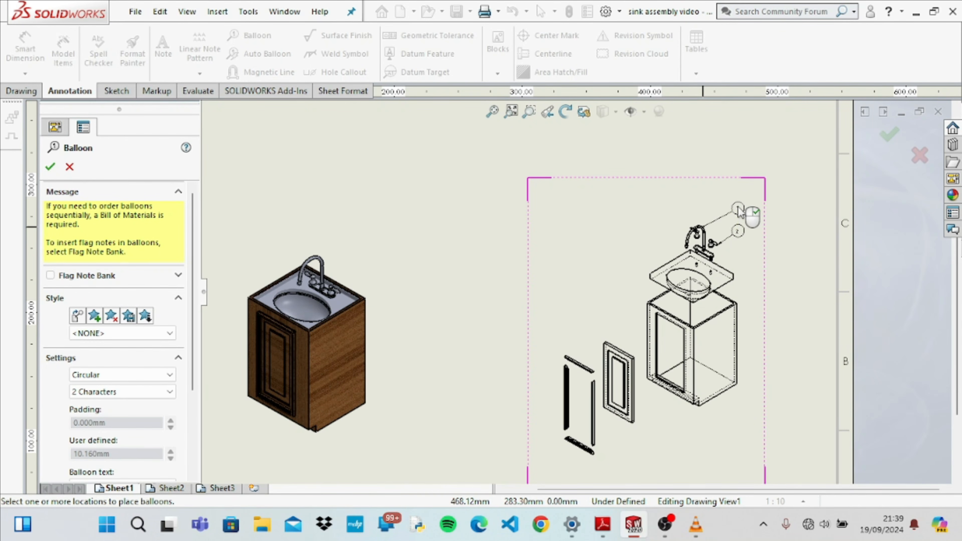
Add balloons to the sink top, the cabinet and the cabinet door in the exploded view.
click(729, 279)
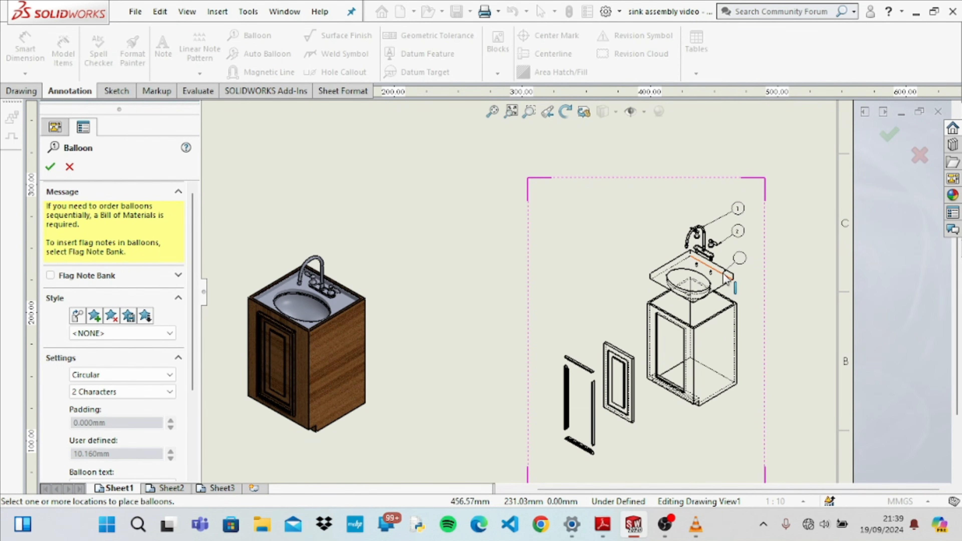
click(739, 259)
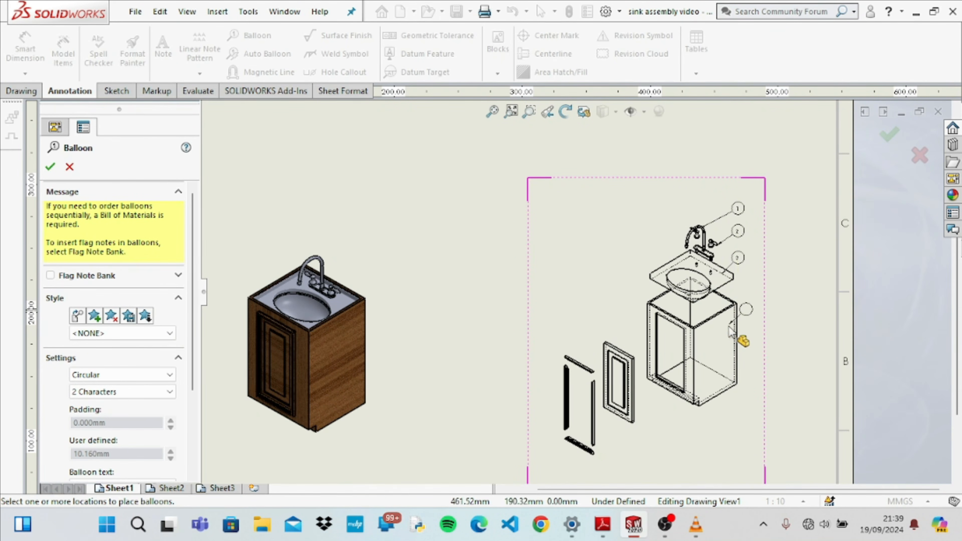
click(738, 296)
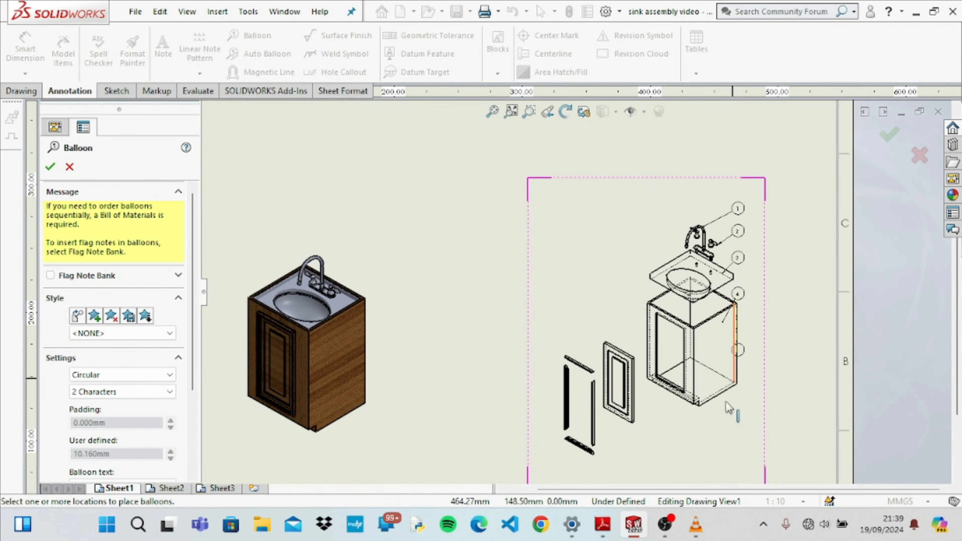
click(608, 347)
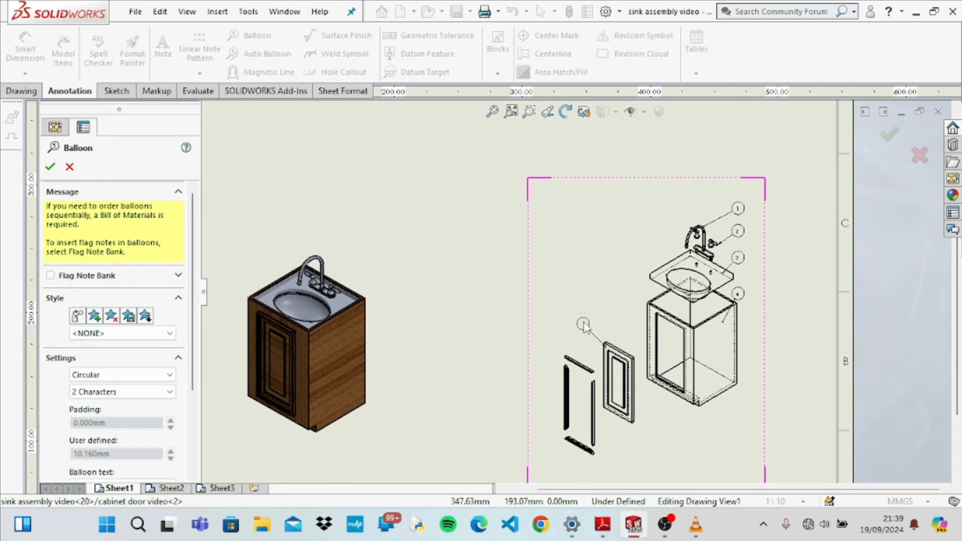
click(571, 321)
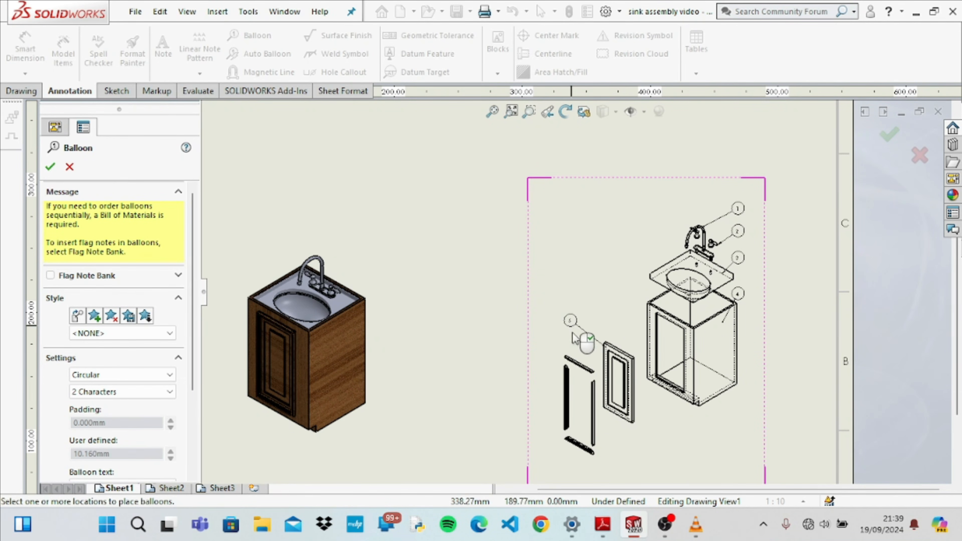
Add balloons to the upper horizontal and left vertical moulding strips of the exploded view, placed near the door's balloon.
click(577, 362)
click(588, 347)
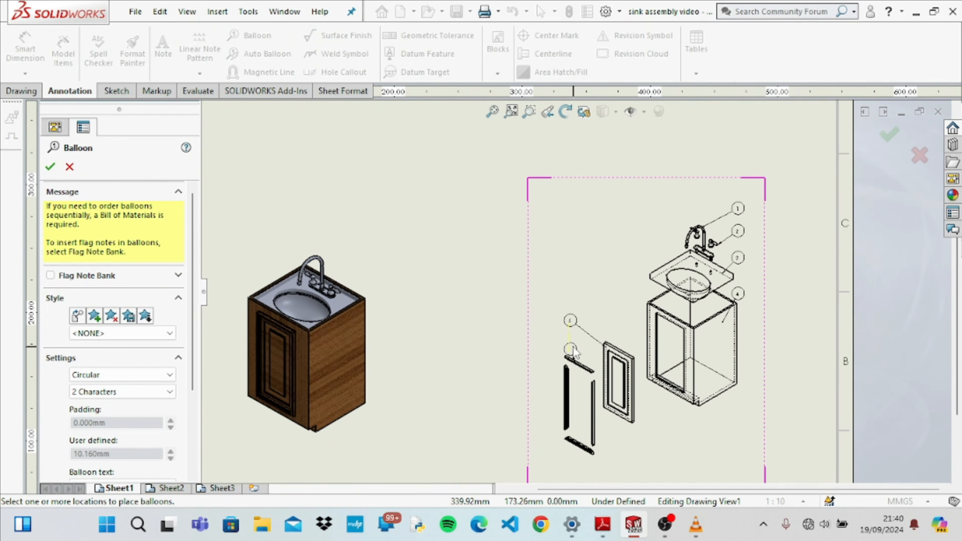
click(576, 346)
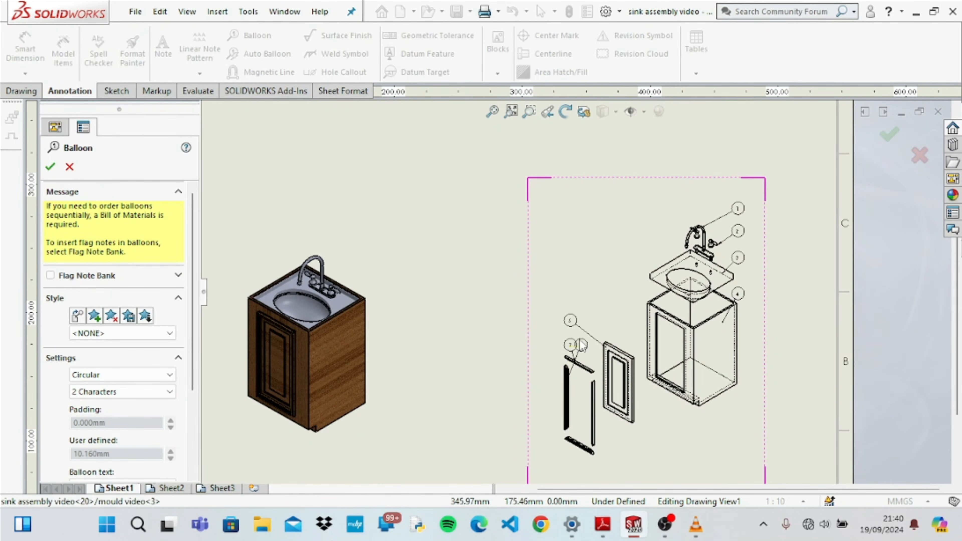
click(589, 367)
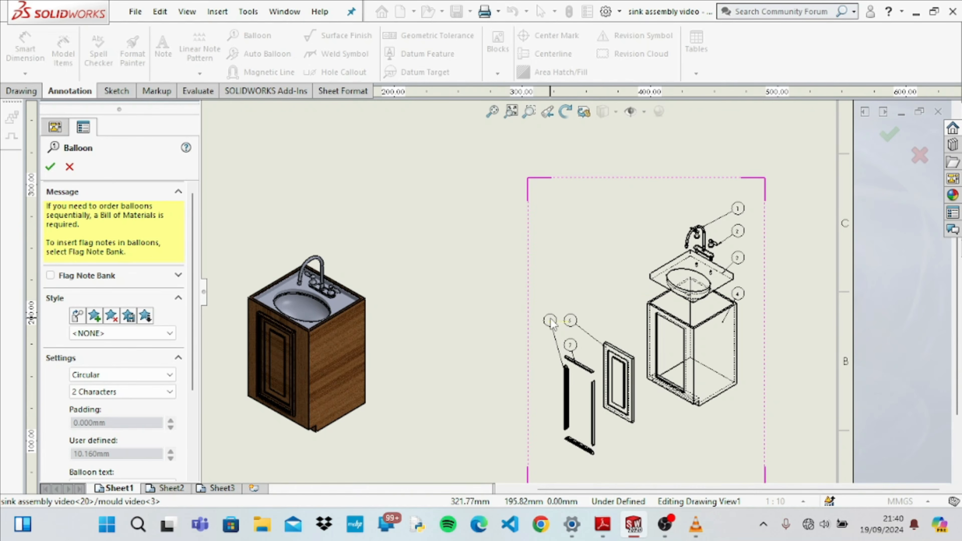
click(551, 322)
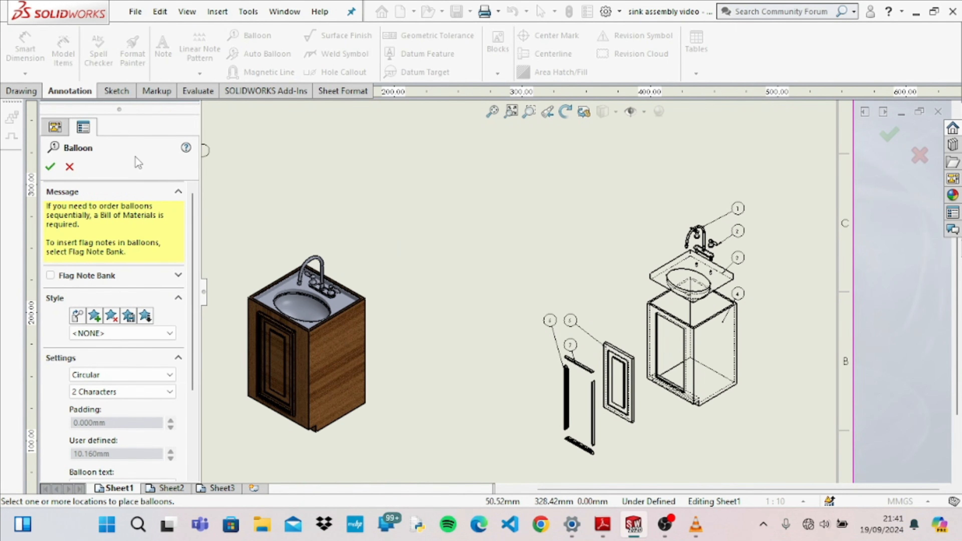
Finish ballooning and insert a top-level bill of materials for the exploded view, using the bom-standard template and attached to the anchor point.
click(69, 166)
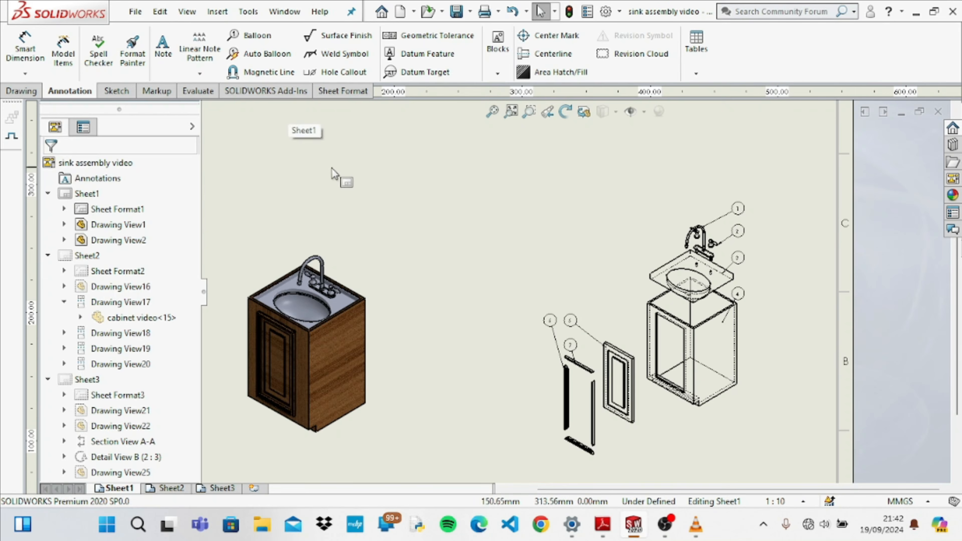
click(336, 175)
key(f)
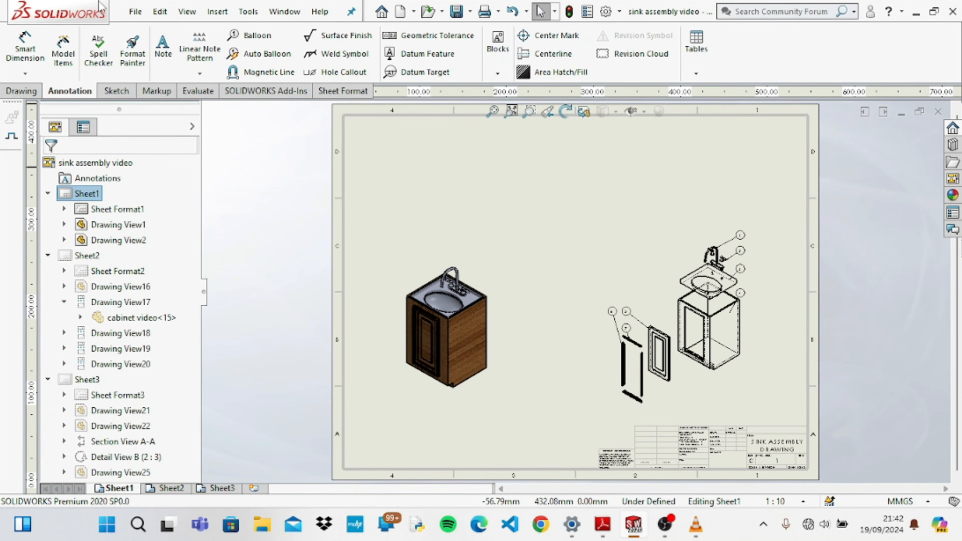
click(215, 13)
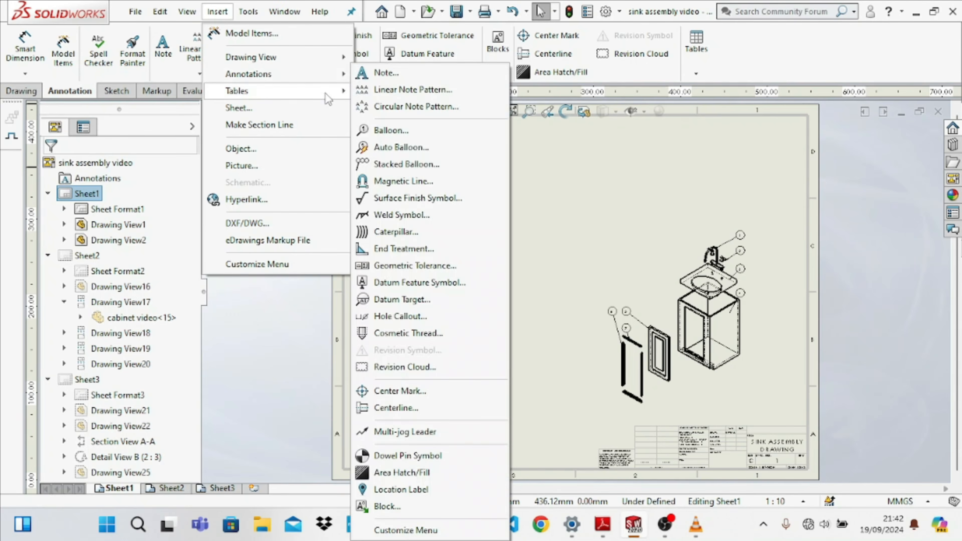
mouse_move(330, 98)
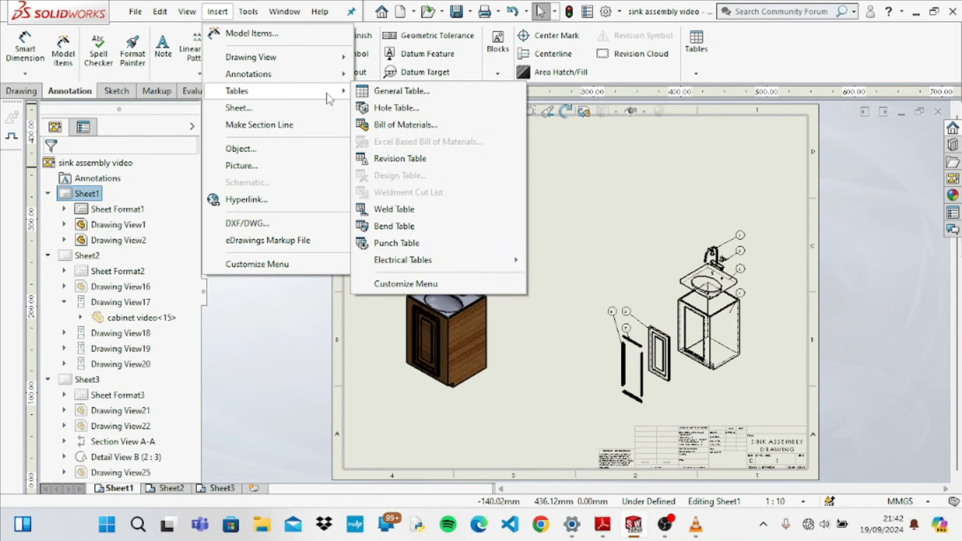
click(383, 125)
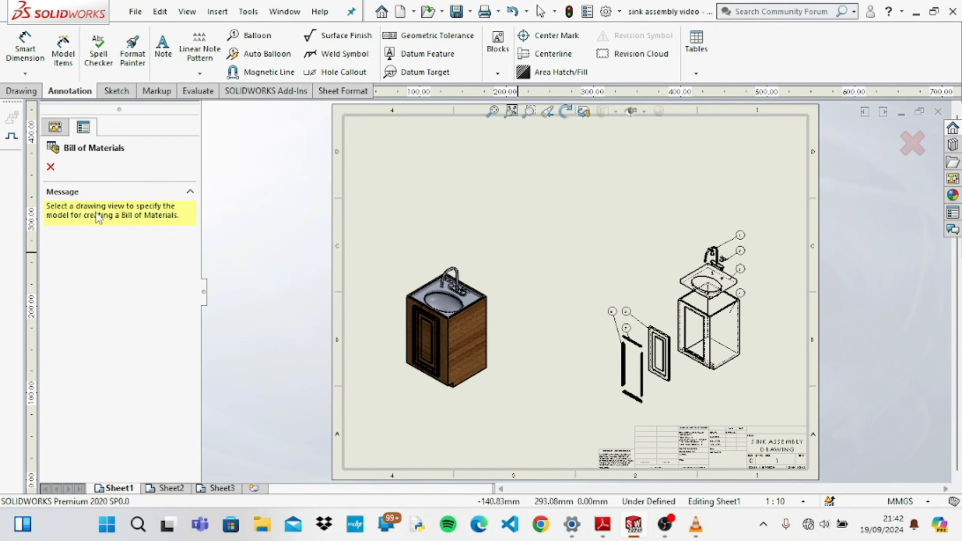
click(688, 311)
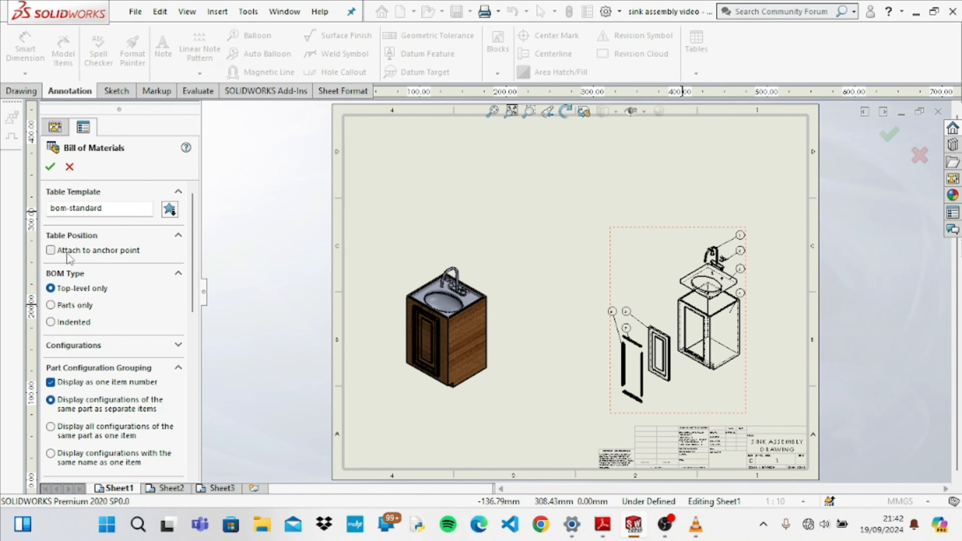
click(50, 250)
drag(196, 261, 198, 382)
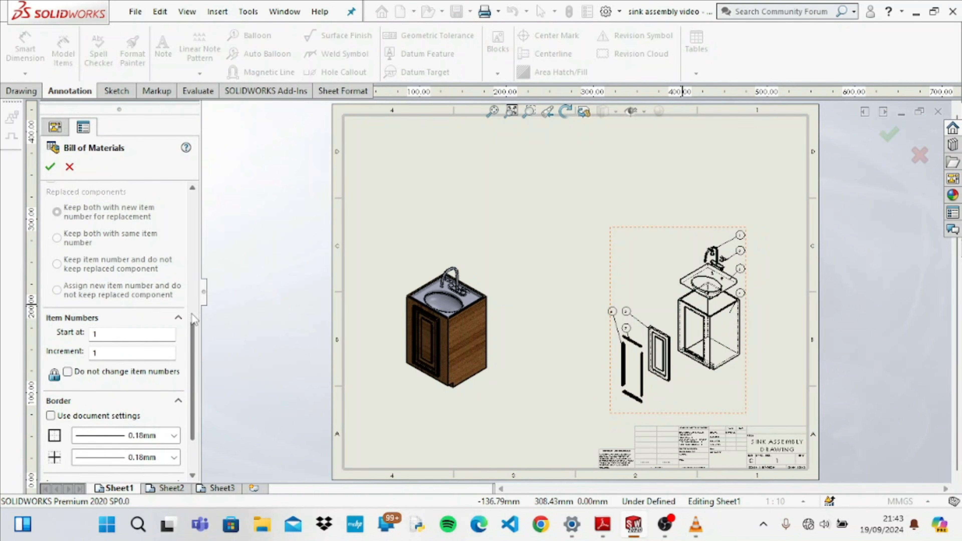
scroll(194, 344, up, 10)
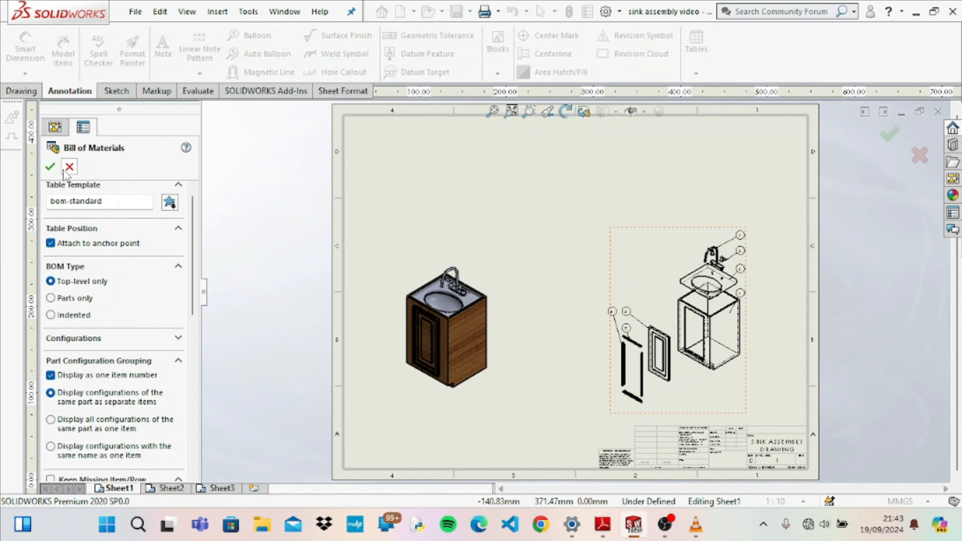
click(50, 166)
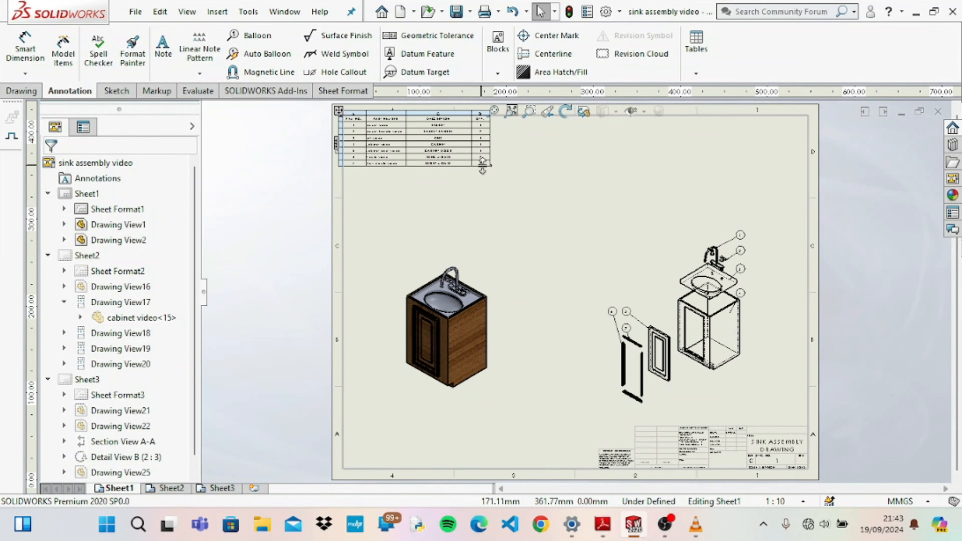
Enlarge the bill of materials table on Sheet1 and set the text height of the whole table to 7 mm.
drag(491, 166, 532, 227)
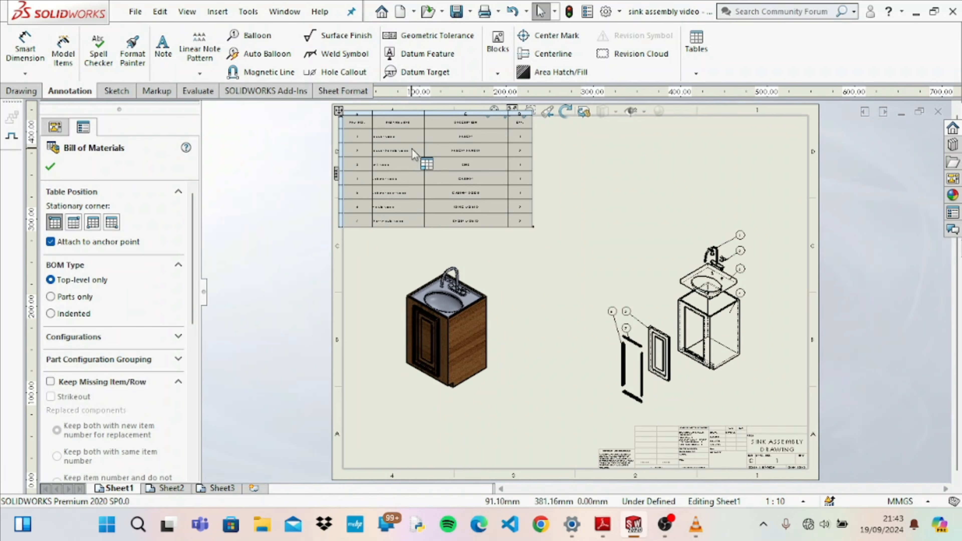
click(349, 122)
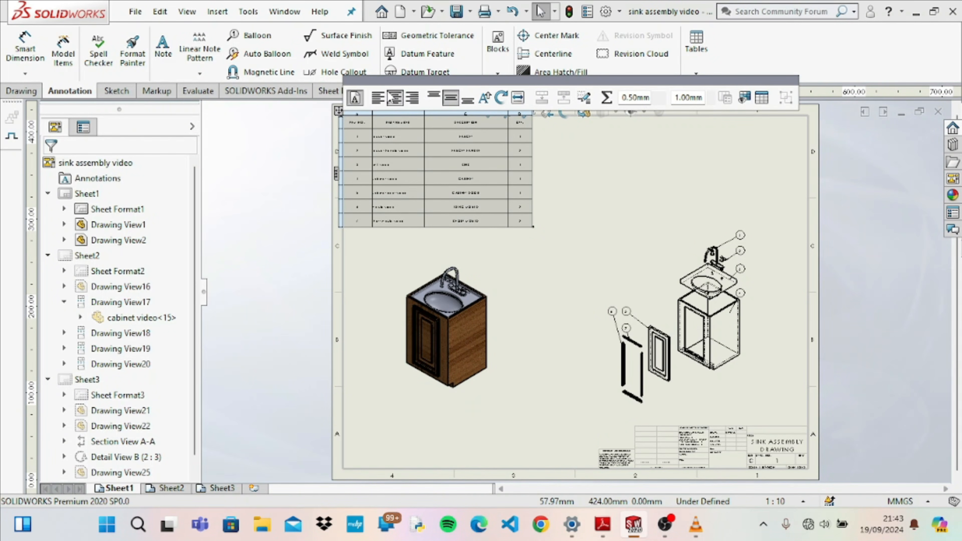
click(356, 98)
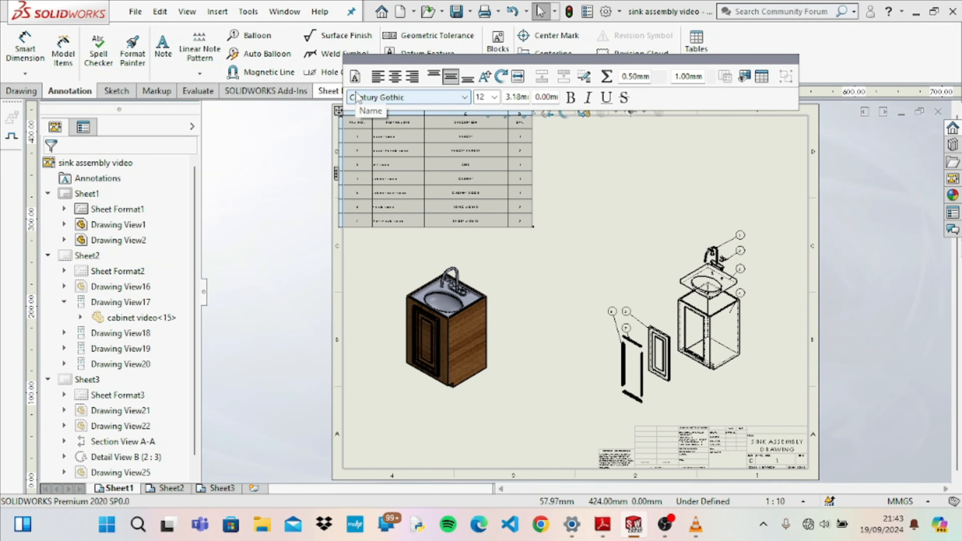
double_click(525, 97)
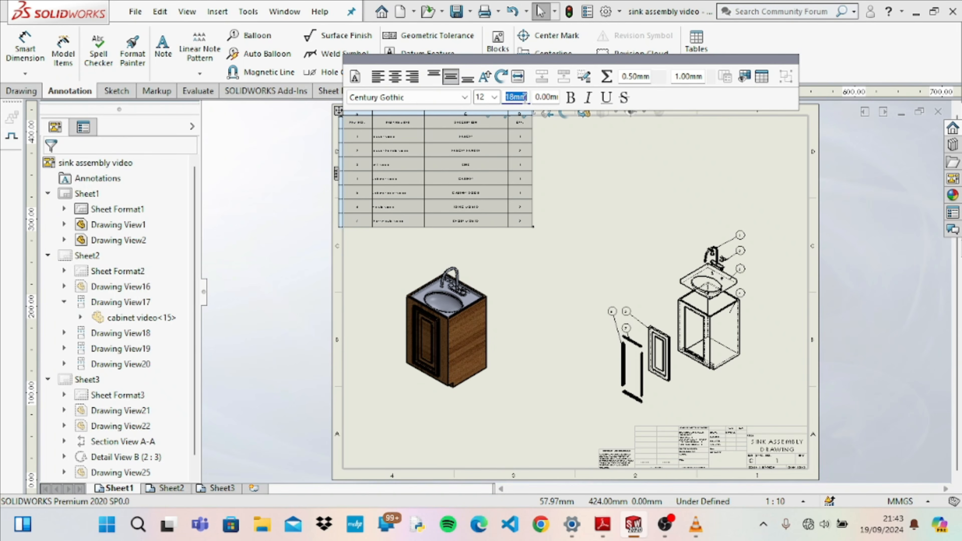
text(7)
key(Return)
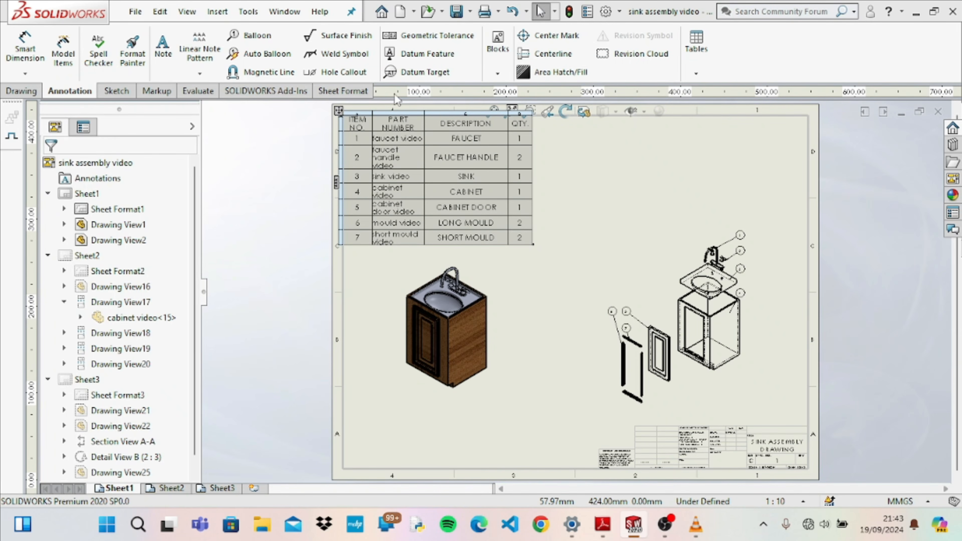
click(570, 227)
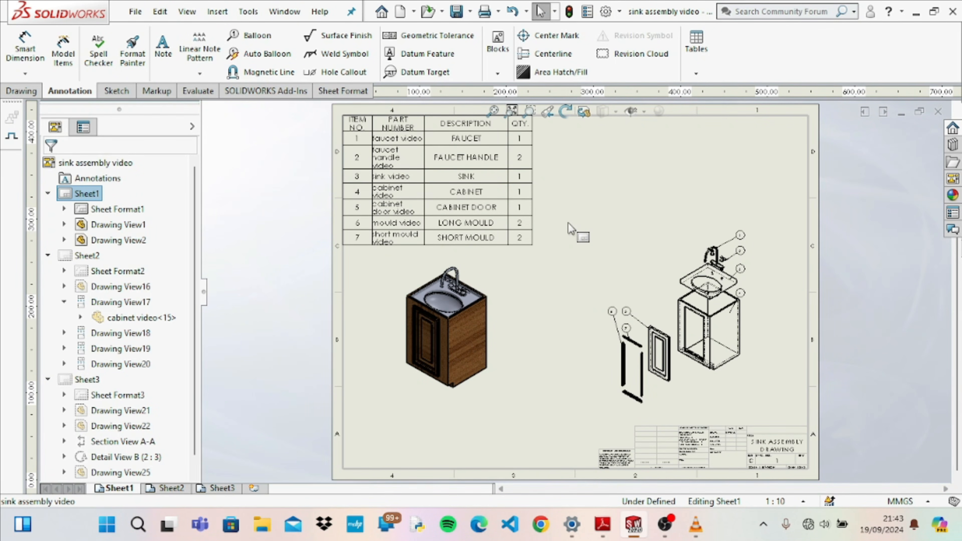
click(400, 136)
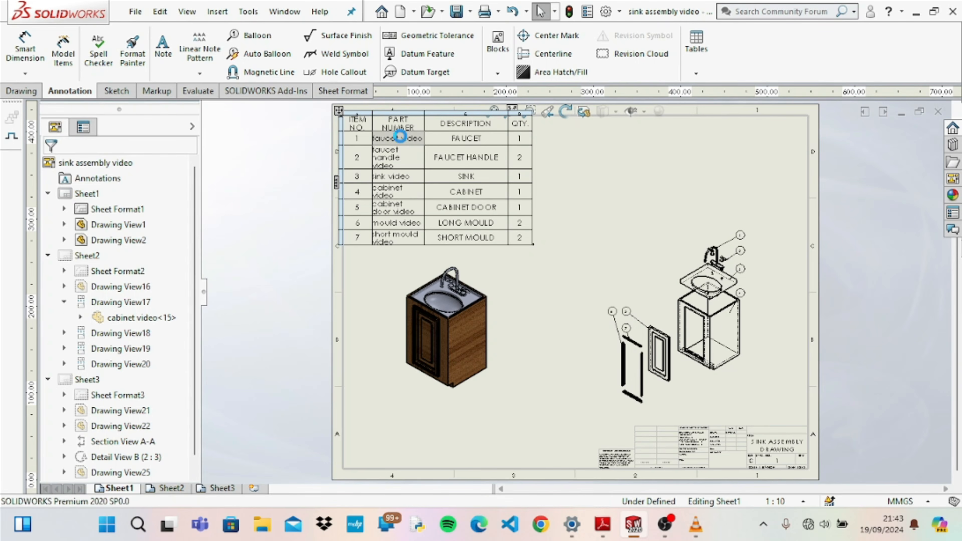
double_click(401, 137)
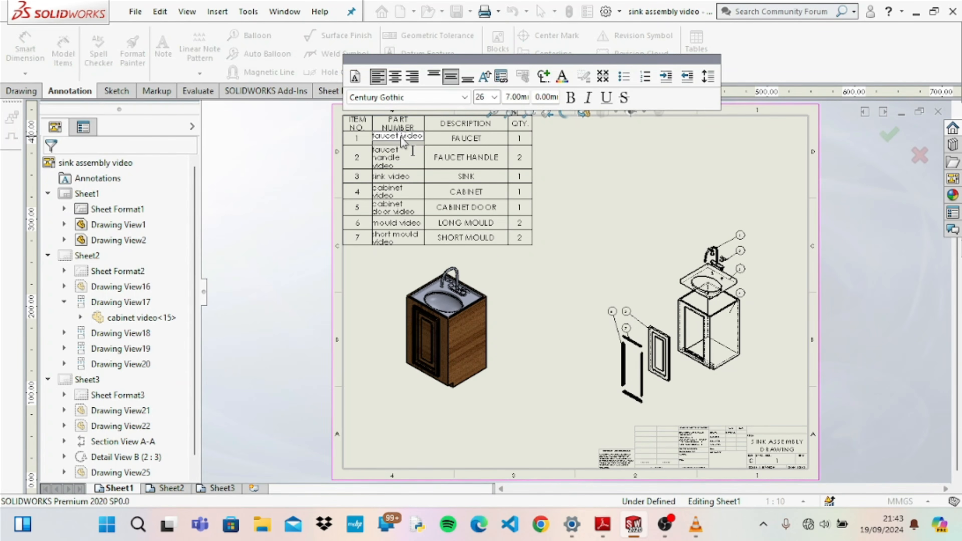
click(492, 139)
click(479, 158)
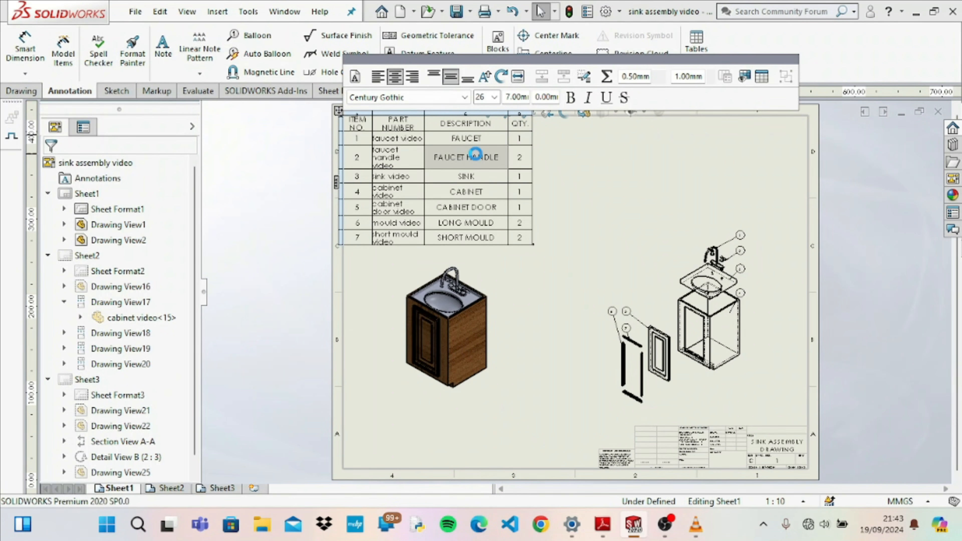
click(478, 159)
click(556, 159)
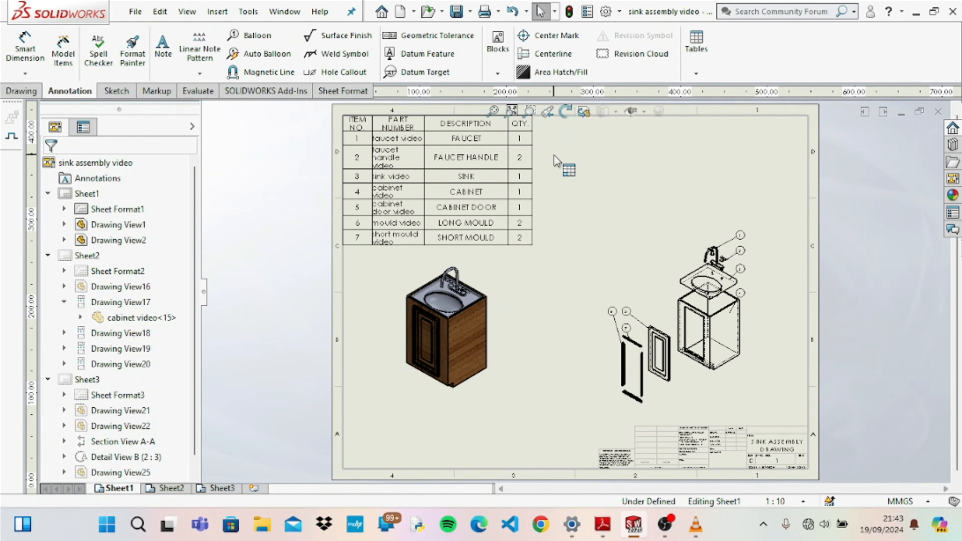